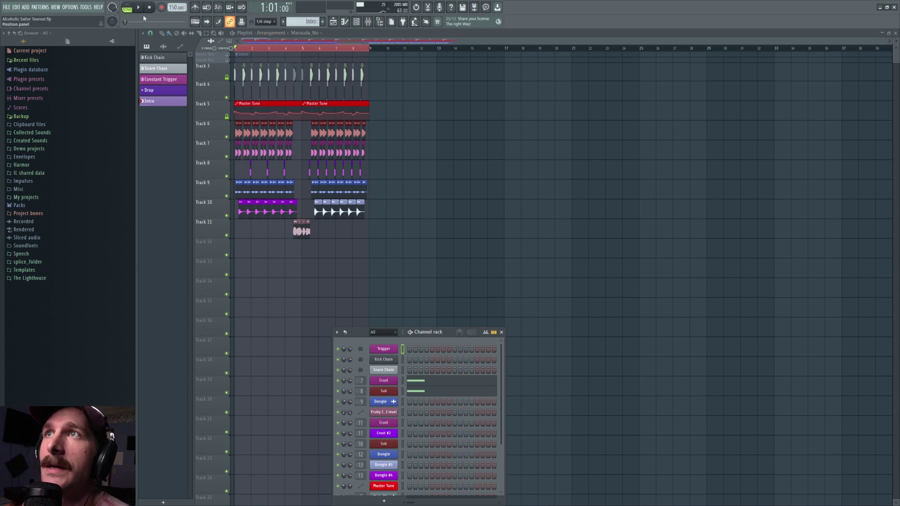
Step: Play the song once, then solo track 6 and unmute tracks 7–10
left_click(138, 8)
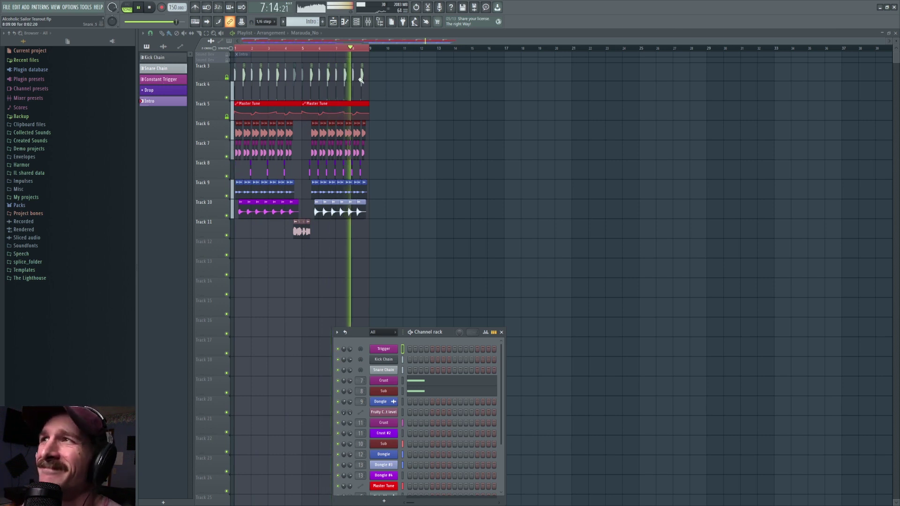
left_click(153, 7)
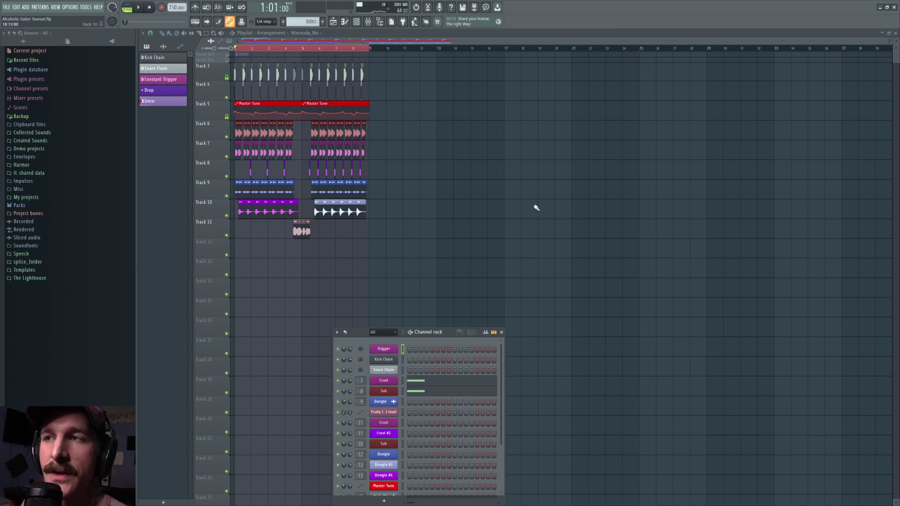
key("F6")
left_click(226, 137, "ctrl")
left_click_drag(226, 156, 226, 216)
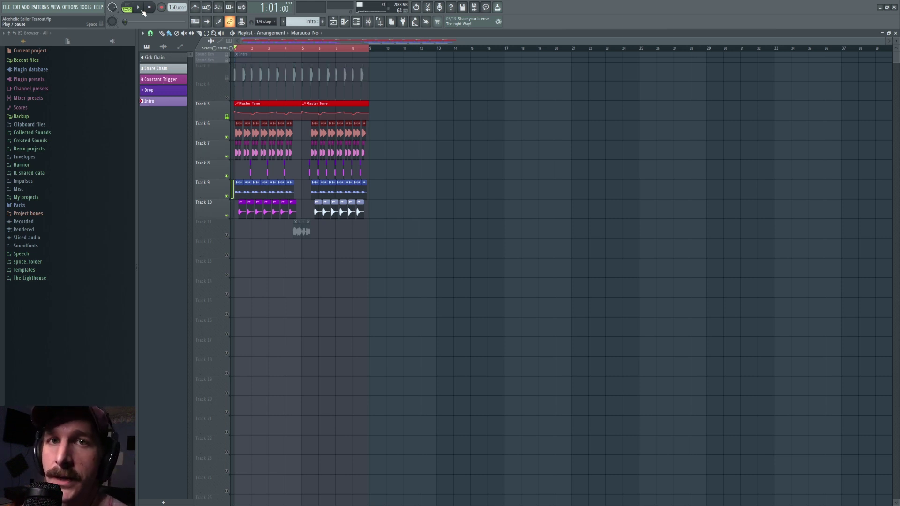
Step: Play the arrangement from the start to hear the bass, Dongle and effect layers
left_click(139, 7)
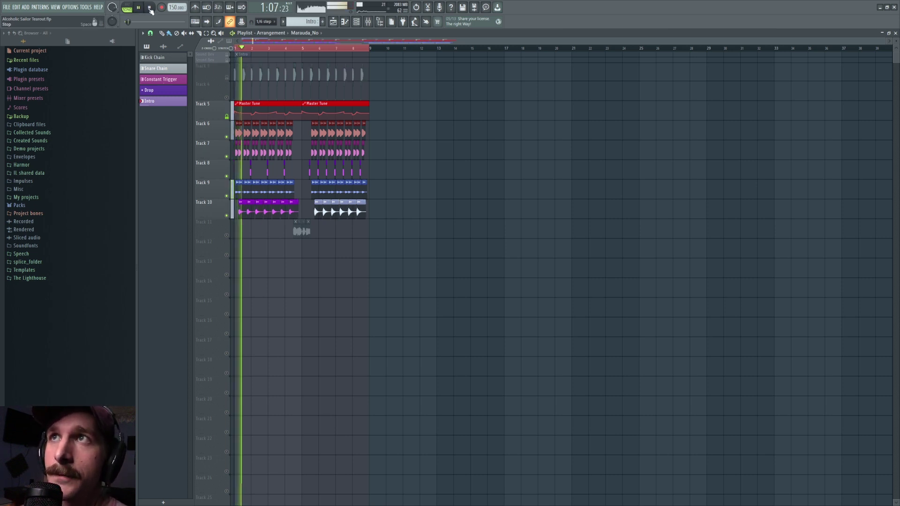
key("space")
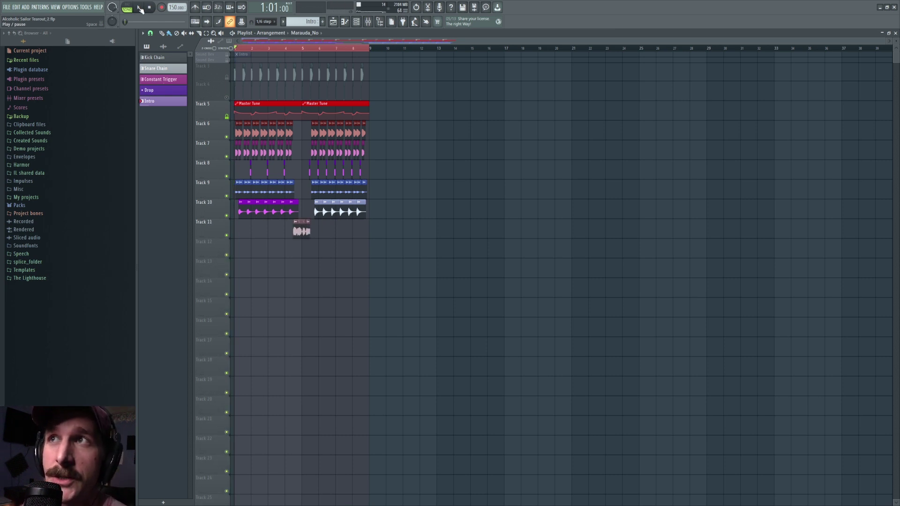
left_click(140, 8)
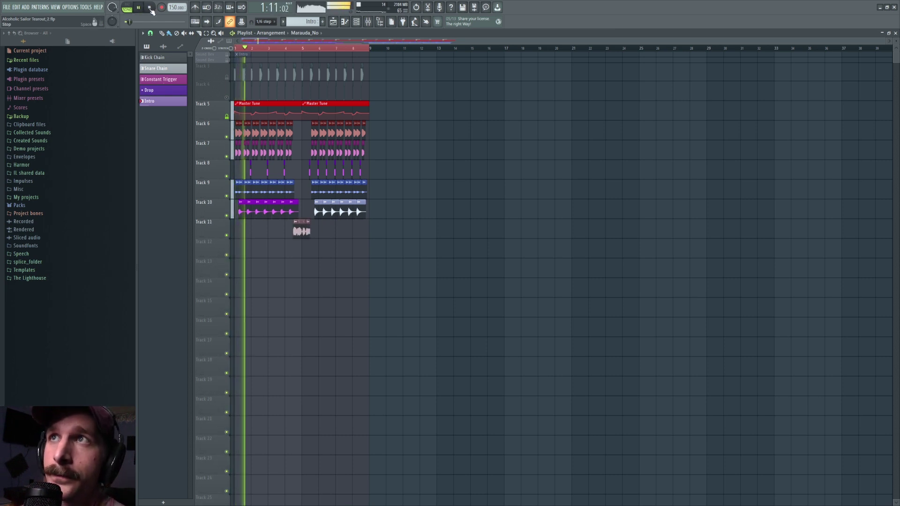
left_click(150, 8)
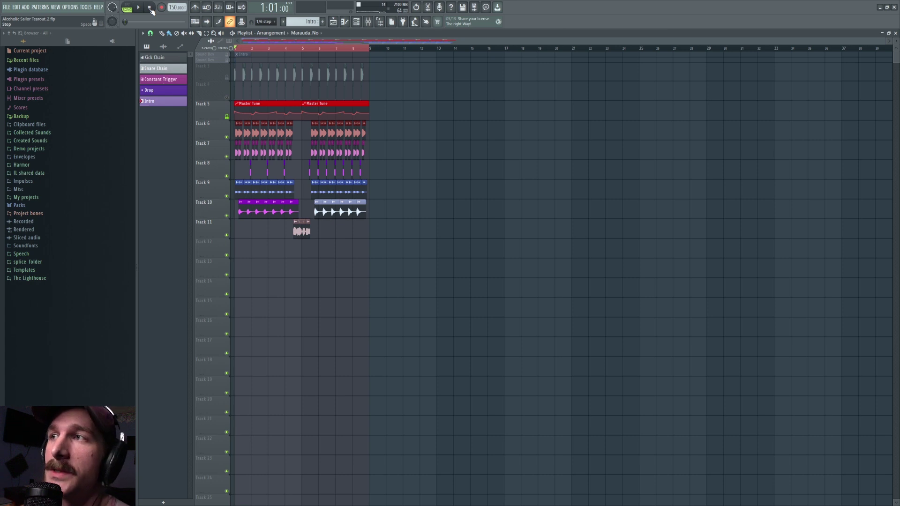
scroll(232, 84, "up", 5, "ctrl")
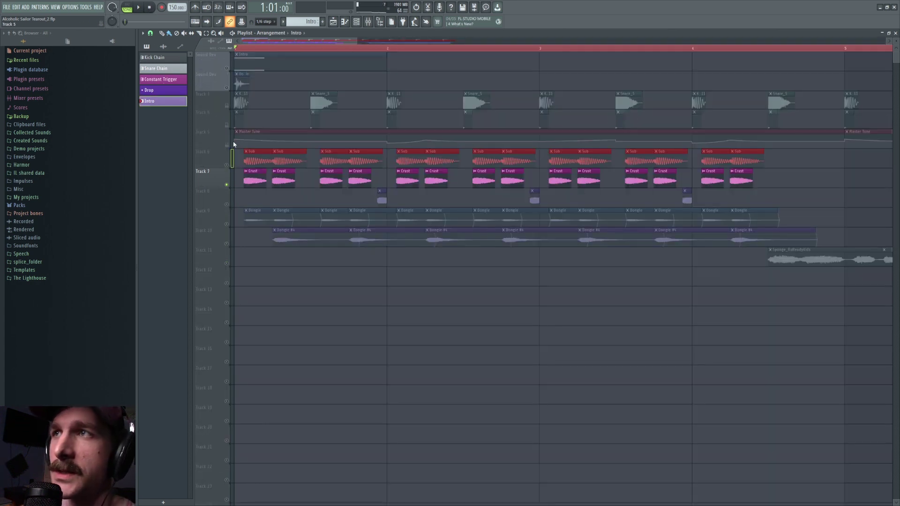
Step: Mute and unmute track 7's Crust layer, solo track 9, then bring up Crust's Phase Plant
left_click(229, 171)
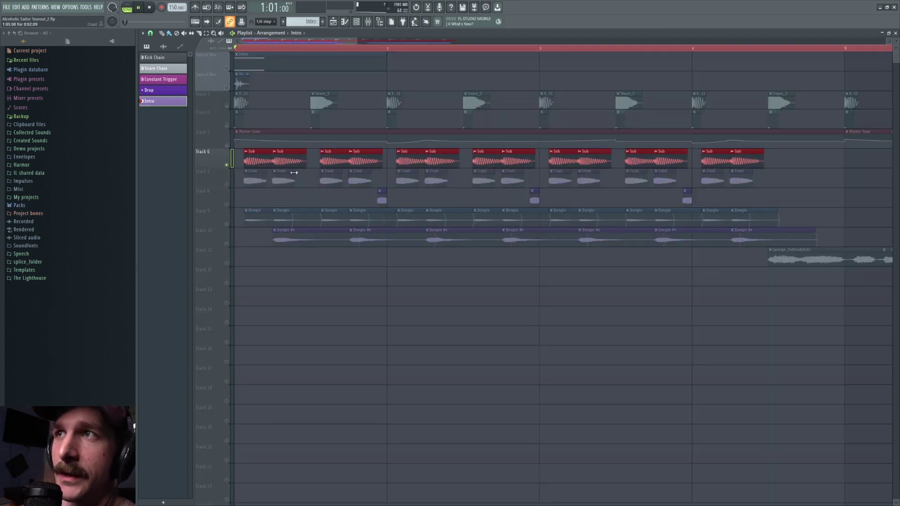
left_click(227, 185)
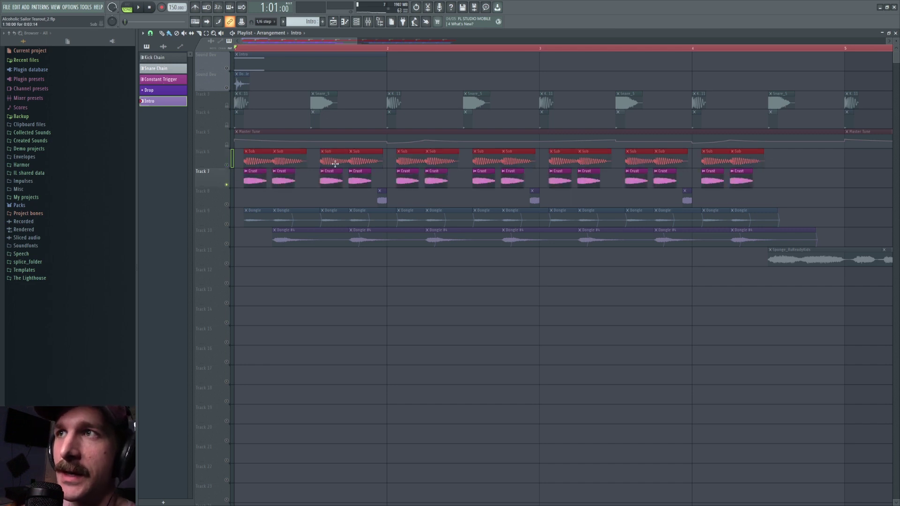
key("space")
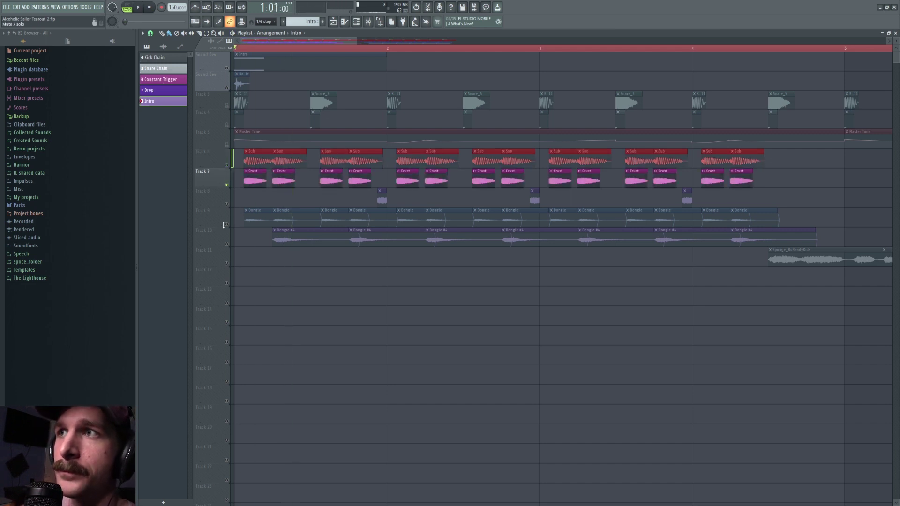
left_click(227, 224)
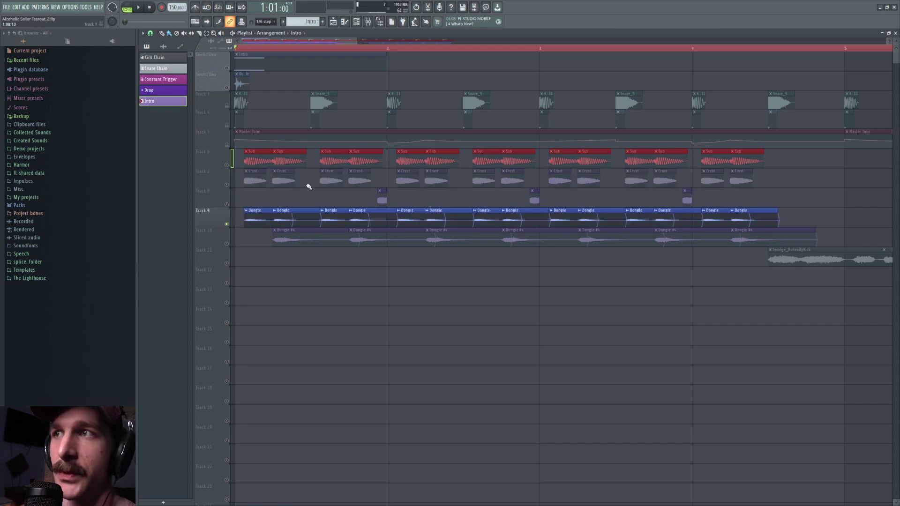
key("space")
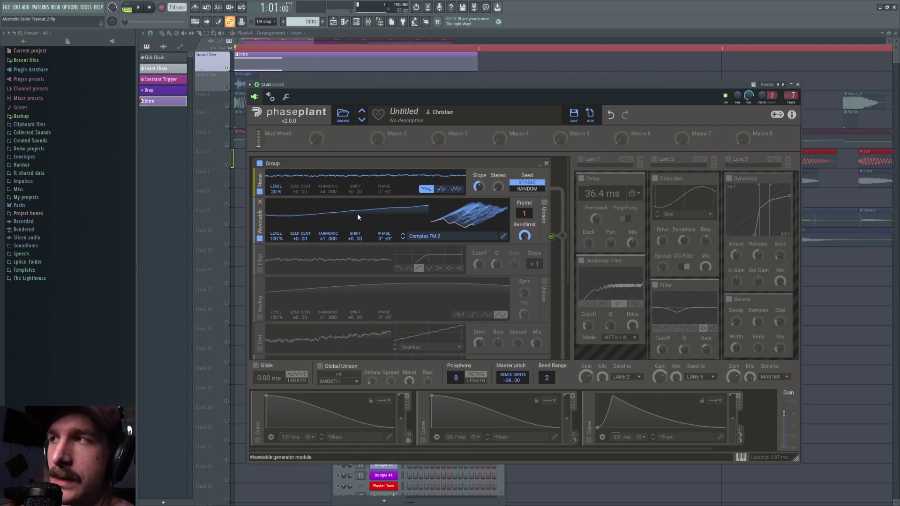
Step: Enable the first Curve modulator and audition it, then switch on the Noise generator and Filter
left_click(257, 440)
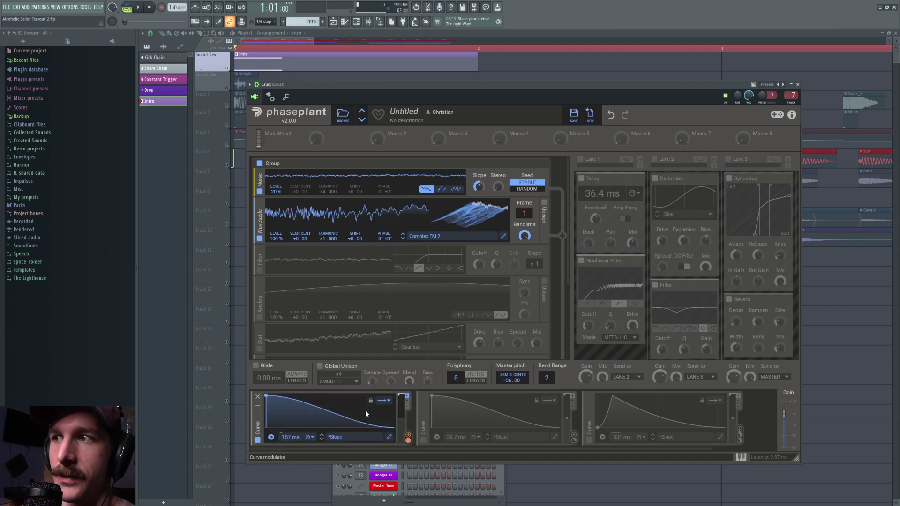
left_click(140, 7)
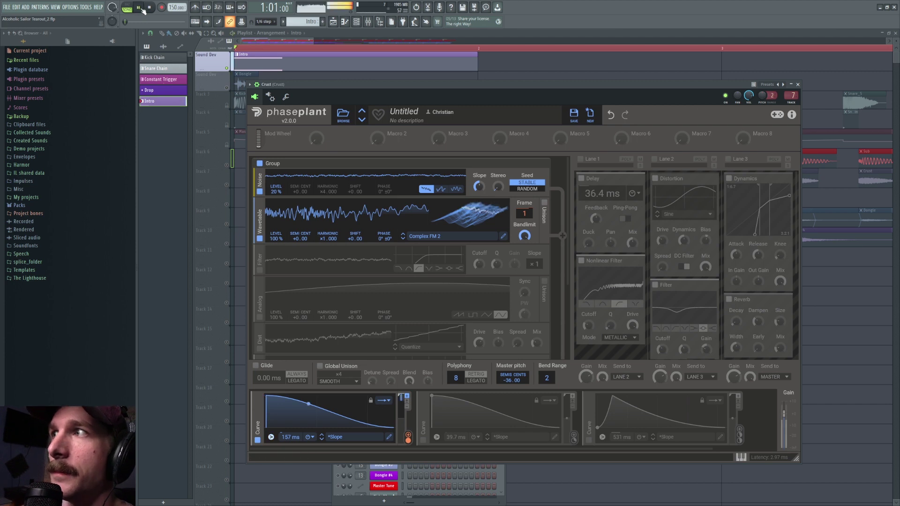
left_click(139, 8)
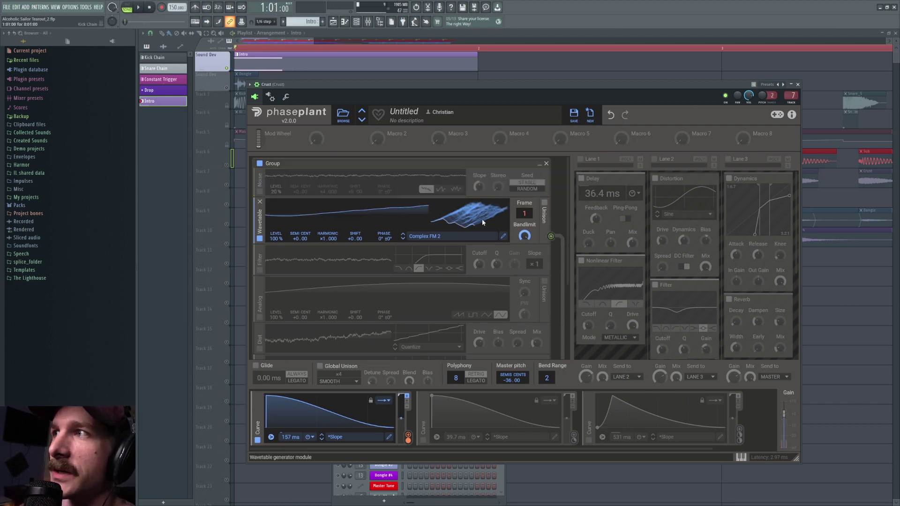
left_click(261, 195)
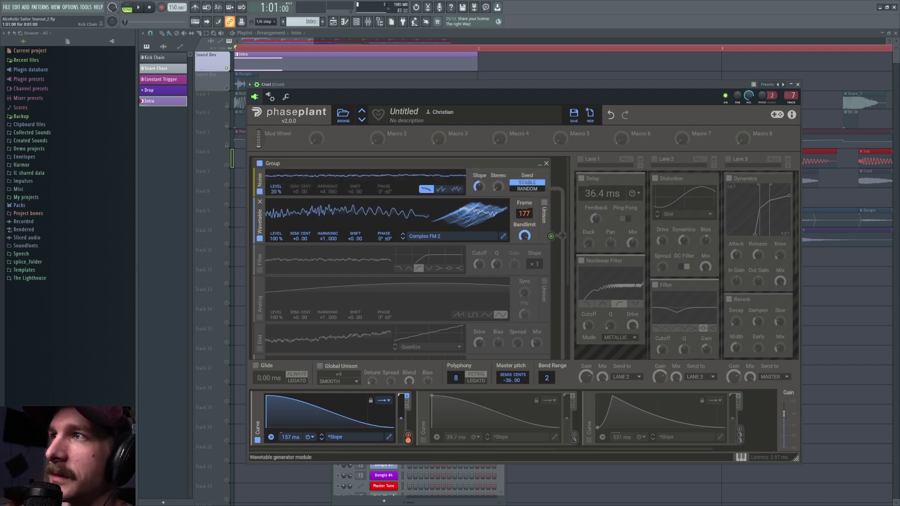
left_click(260, 270)
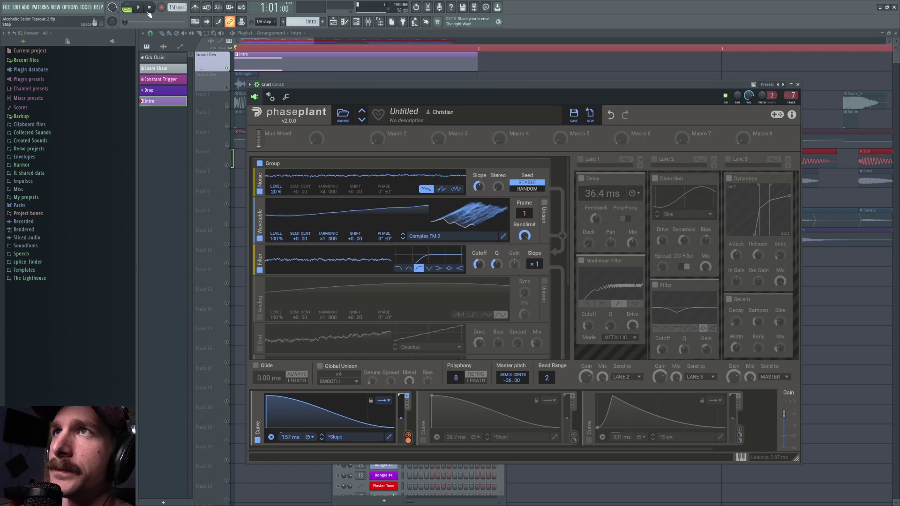
Step: Audition the filter, switch on the Analog generator, and play back the layered Crust sound
key("space")
left_click(150, 8)
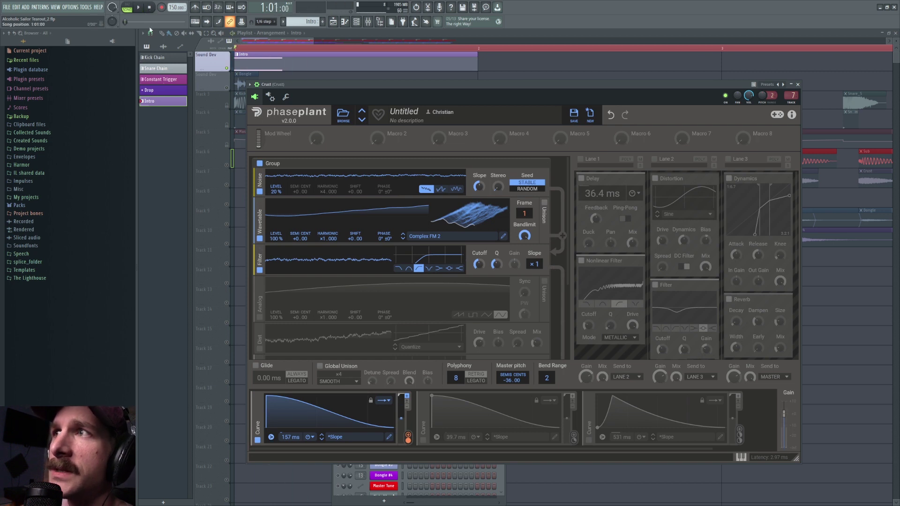
left_click(259, 317)
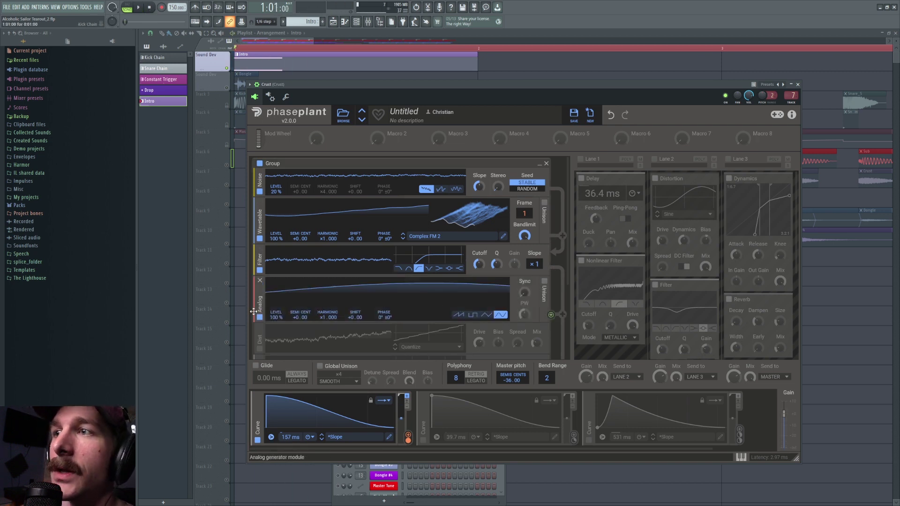
left_click(138, 8)
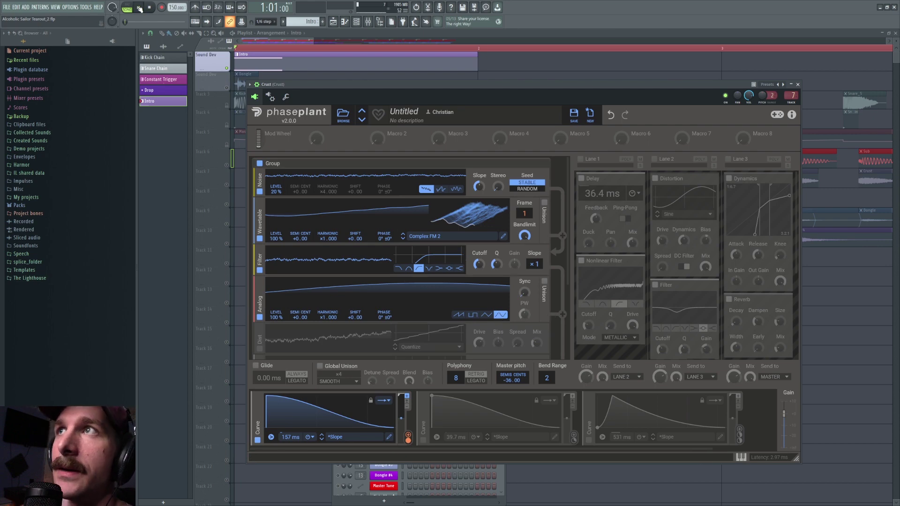
left_click(150, 8)
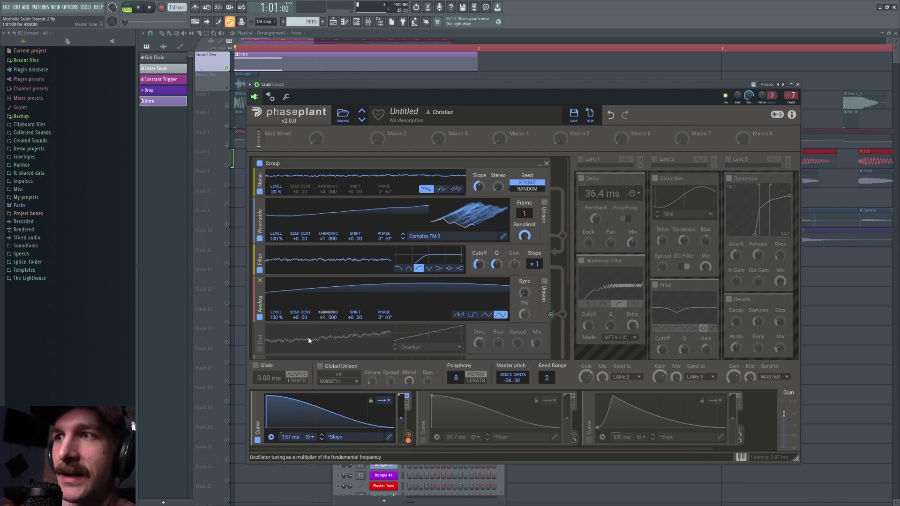
scroll(313, 316, "down", 3)
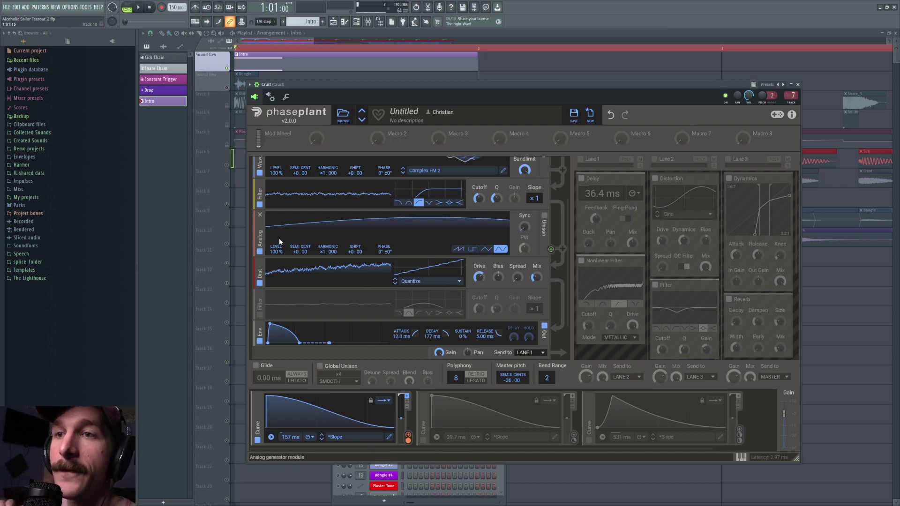
Step: Switch on the second Filter after Dist and audition it
left_click(259, 315)
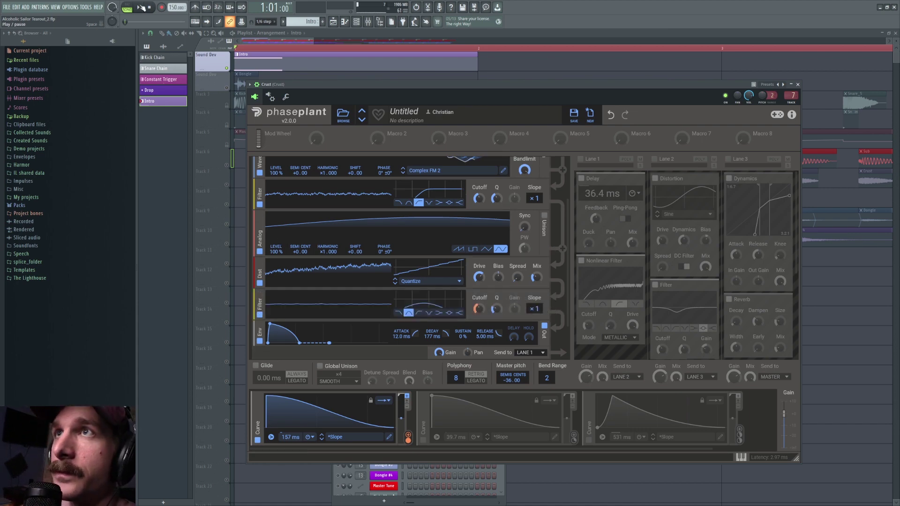
left_click(139, 7)
left_click(150, 9)
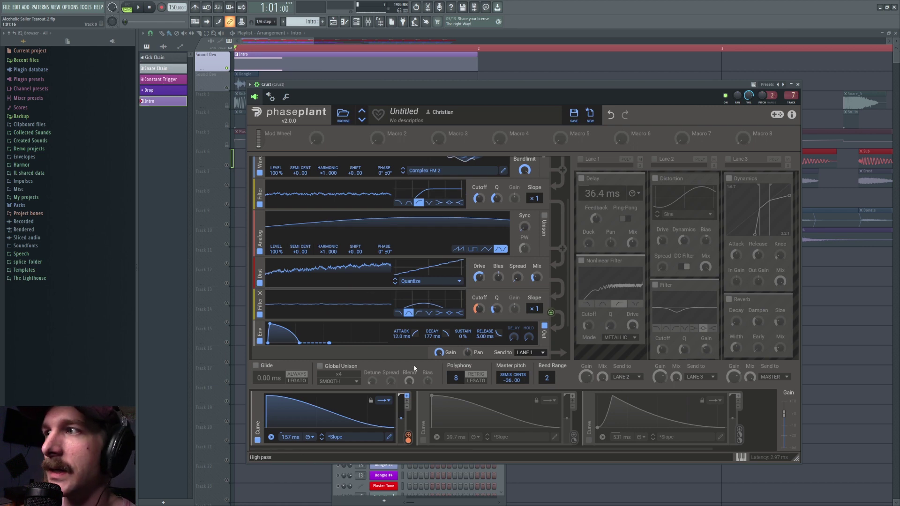
Step: Enable the second Curve modulator, and try envelope sustain at 100 % before undoing it
left_click(423, 440)
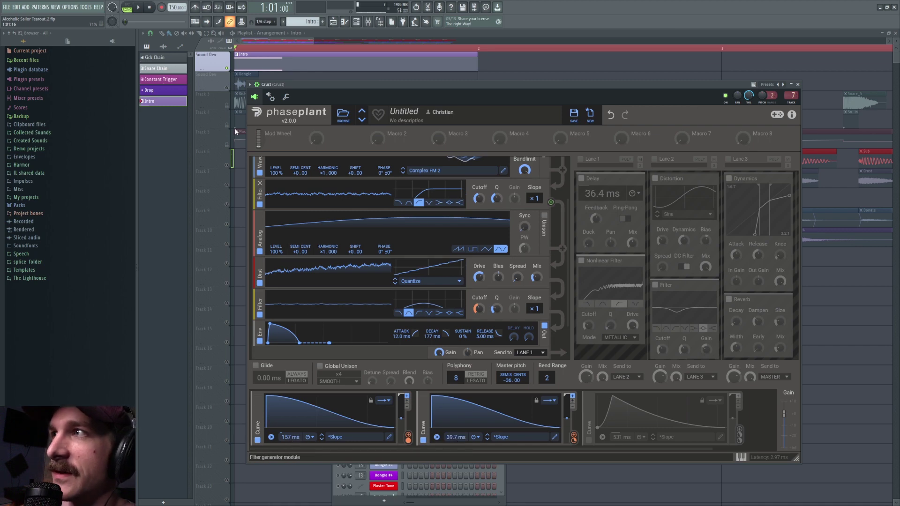
scroll(610, 291, "down", 3)
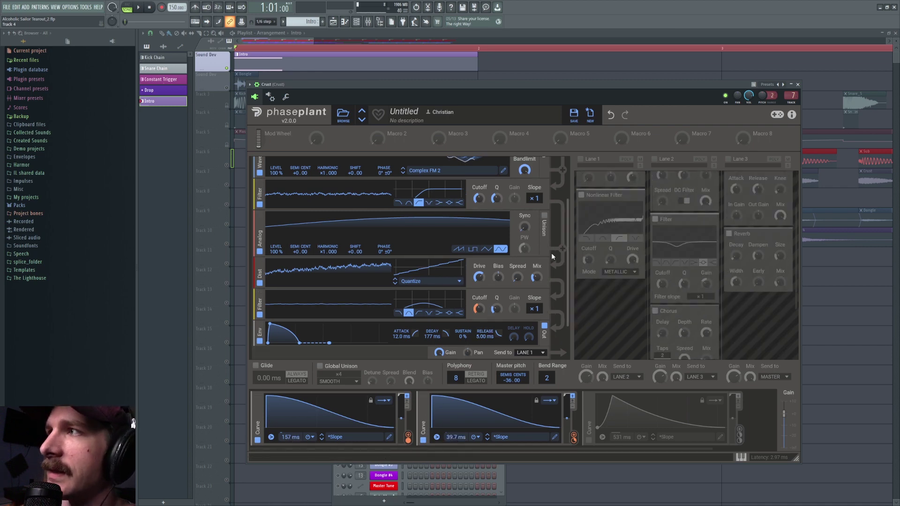
scroll(551, 252, "down", 2)
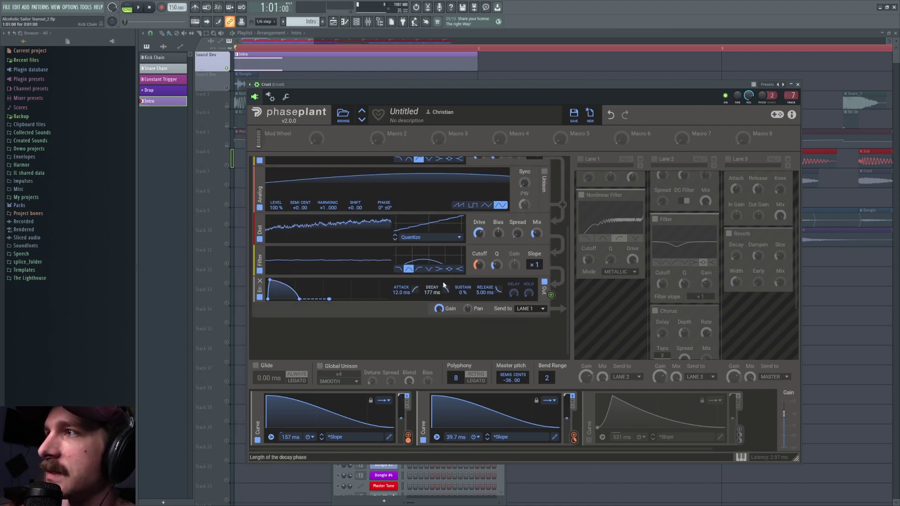
left_click_drag(462, 291, 462, 263)
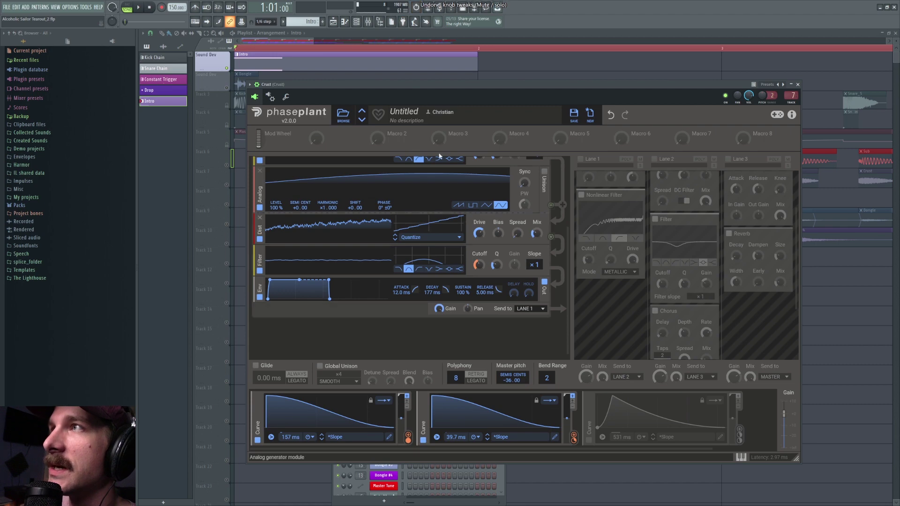
left_click(610, 115)
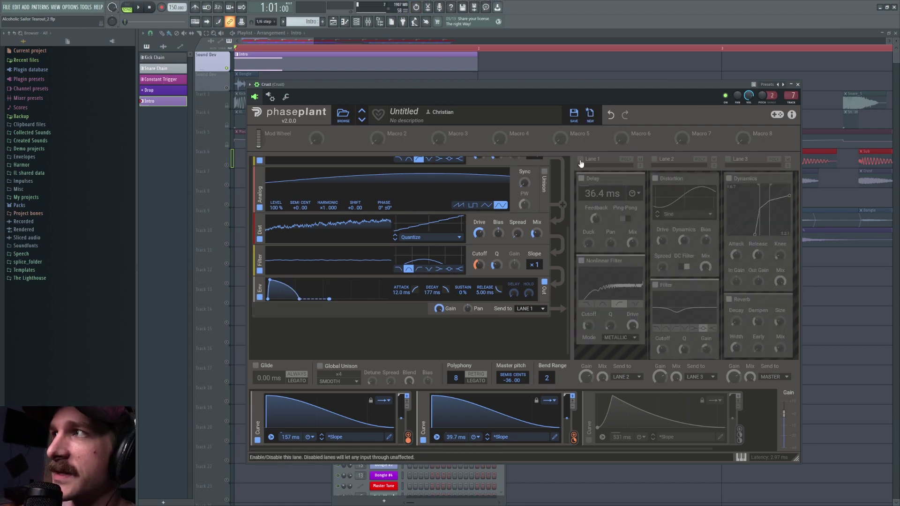
Step: Switch on lane 1's effects with the Delay and audition them
left_click(581, 160)
left_click(582, 261)
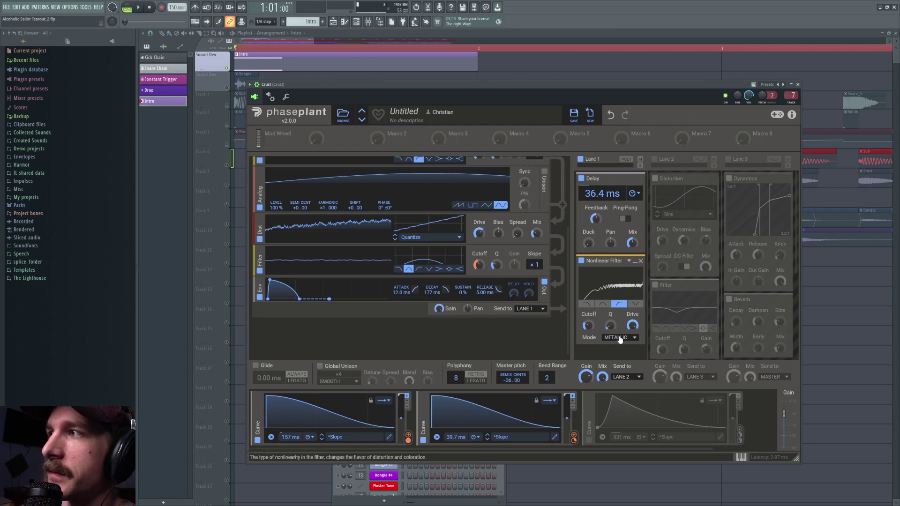
left_click(138, 7)
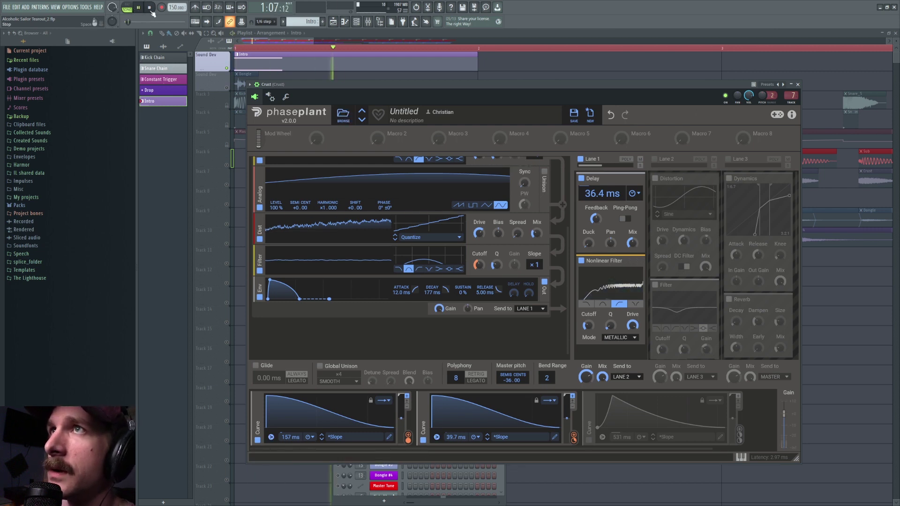
left_click(150, 9)
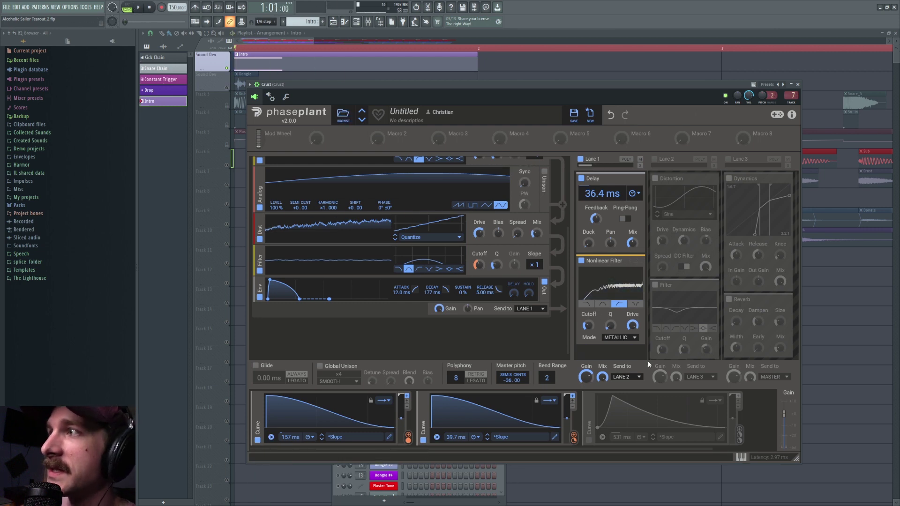
Step: Compare the sound with the Metallic Nonlinear Filter off, then turn it back on
left_click(582, 261)
key("space")
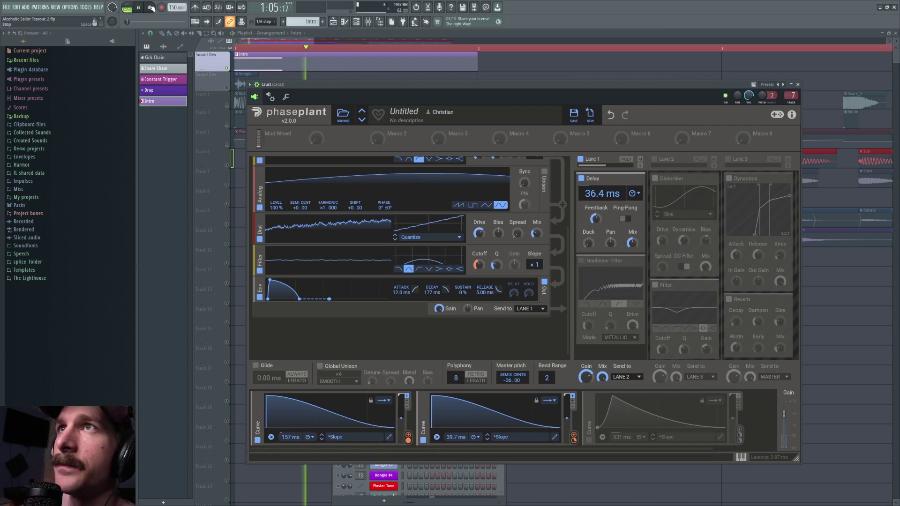
left_click(151, 8)
left_click(582, 261)
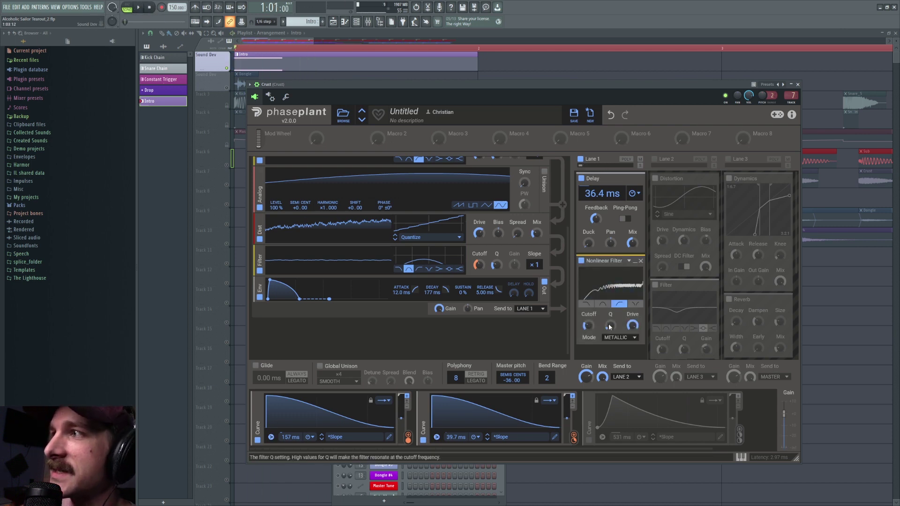
Step: Enable lane 2's Distortion and Filter effects and the third Curve modulator
left_click(655, 159)
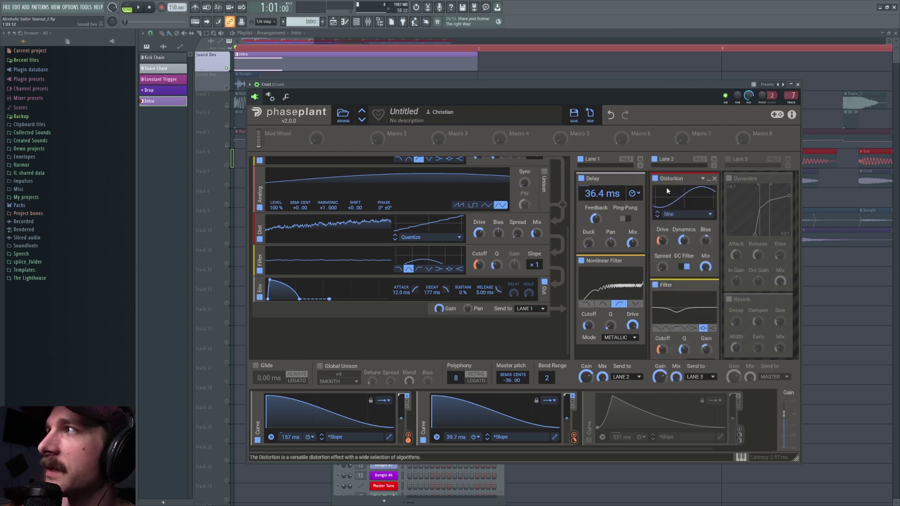
left_click(655, 286)
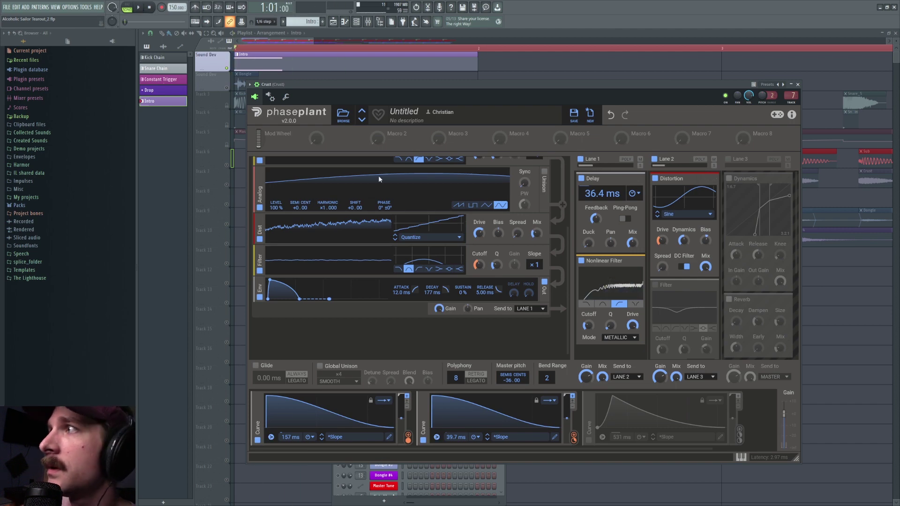
left_click(589, 440)
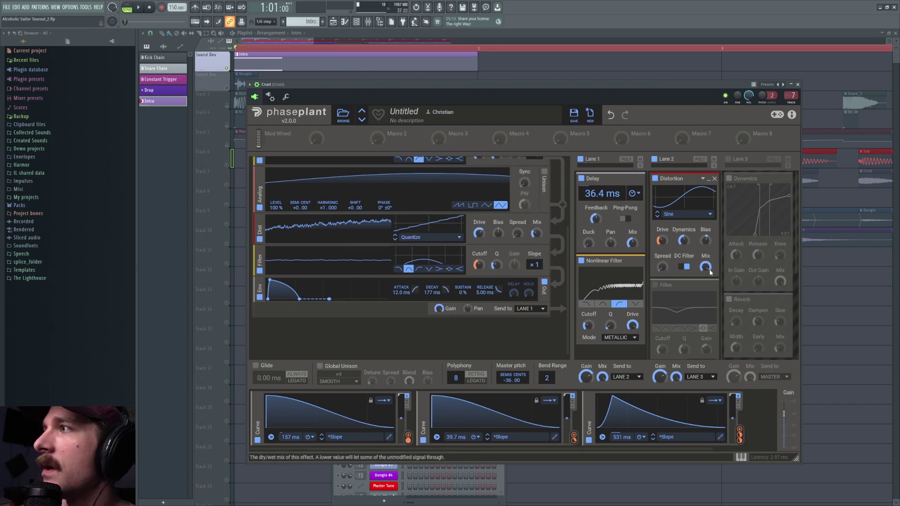
left_click(655, 285)
Step: Add lane 2's Chorus effect and audition the chorus and filter
scroll(689, 293, "down", 2)
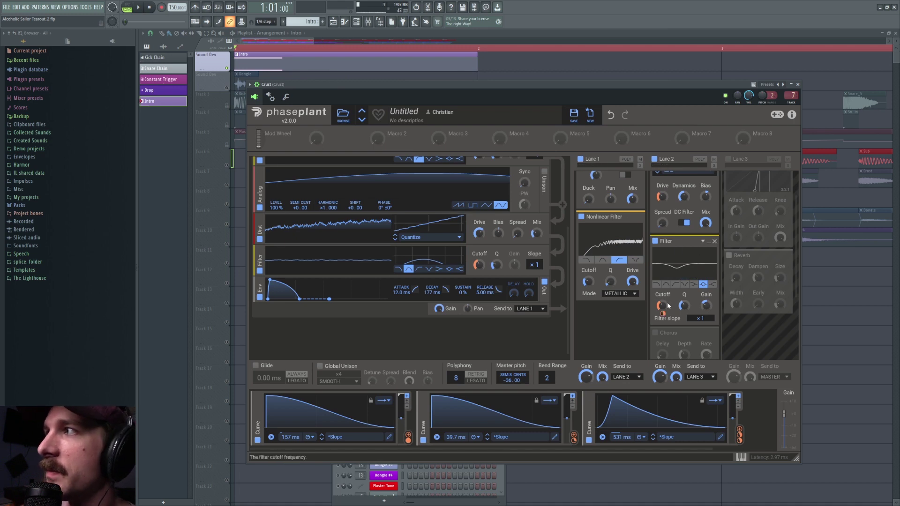
scroll(683, 343, "down", 3)
left_click(655, 267)
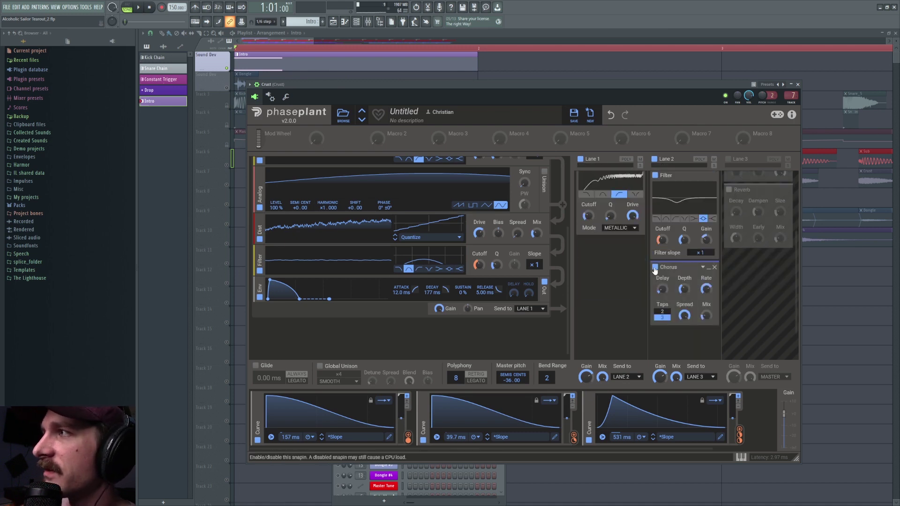
left_click(138, 7)
left_click(150, 7)
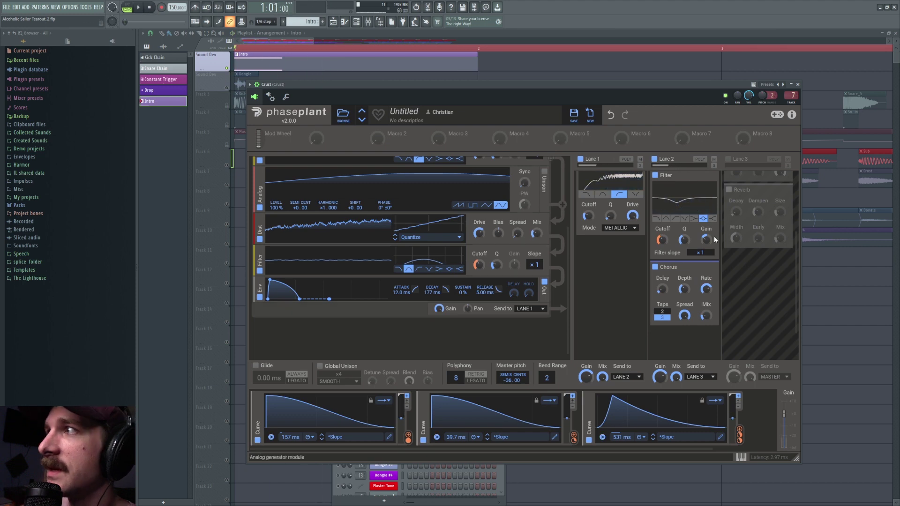
scroll(716, 288, "up", 2)
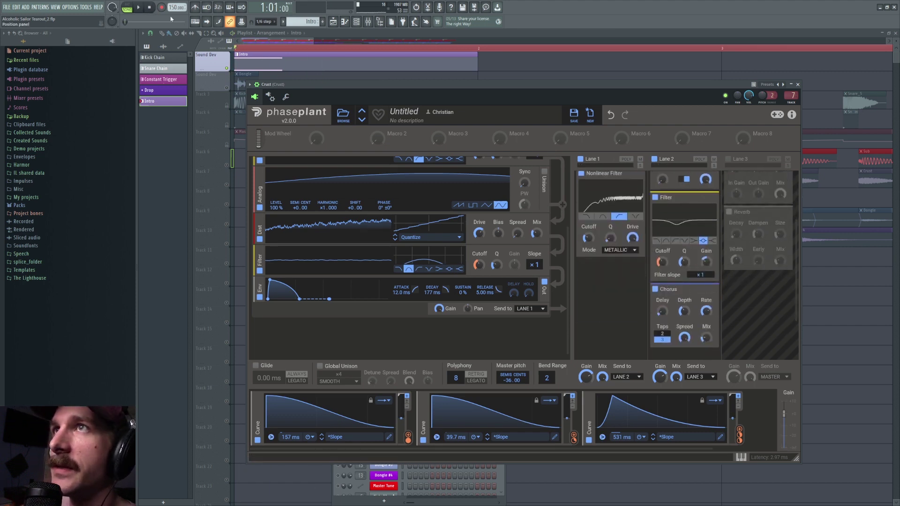
left_click(138, 7)
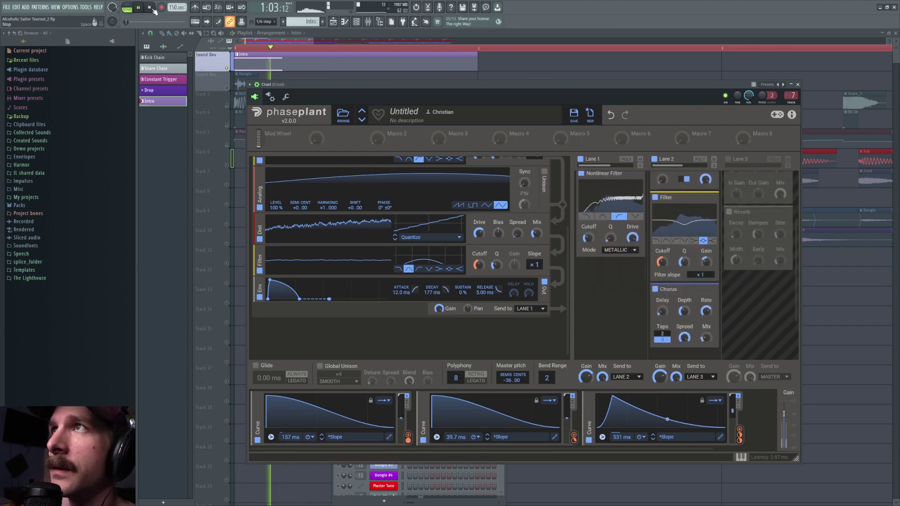
left_click(149, 7)
Step: Enable lane 3's Dynamics and Reverb, then show the Crust mixer insert with OTT
scroll(720, 310, "up", 3)
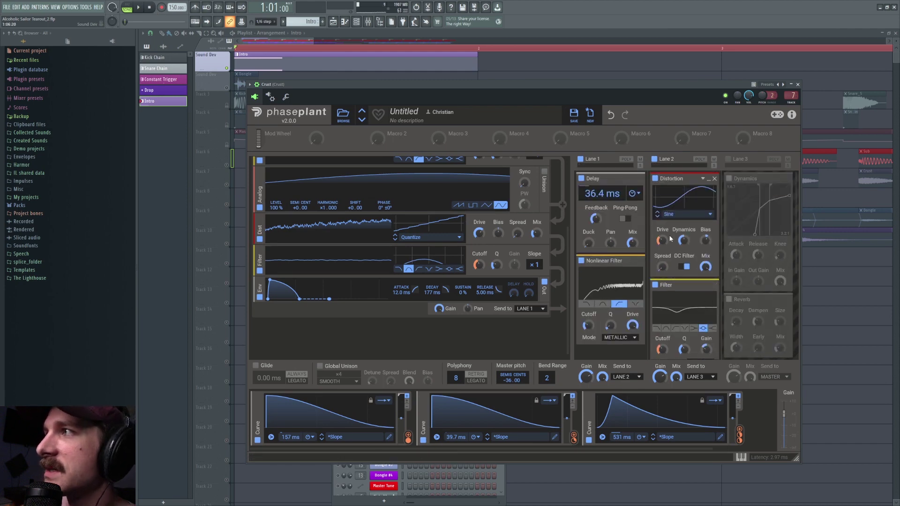
scroll(671, 239, "down", 2)
scroll(694, 216, "up", 2)
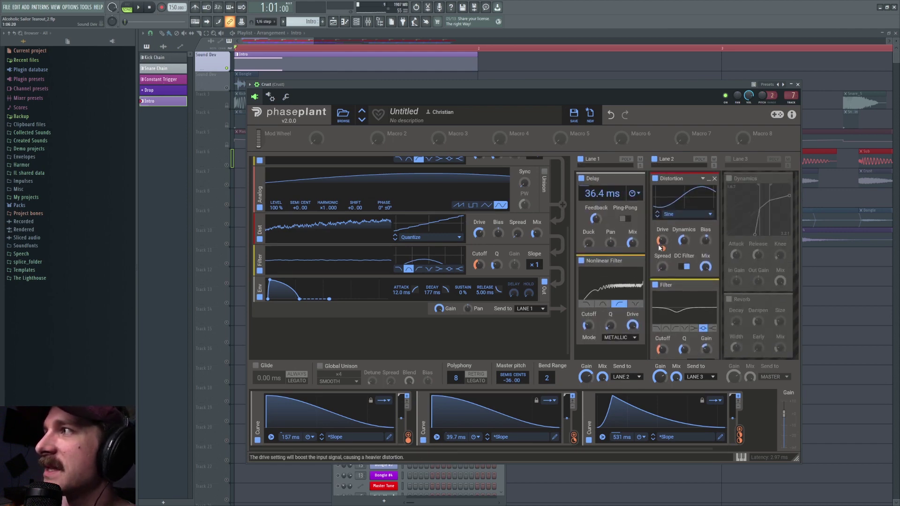
left_click(728, 160)
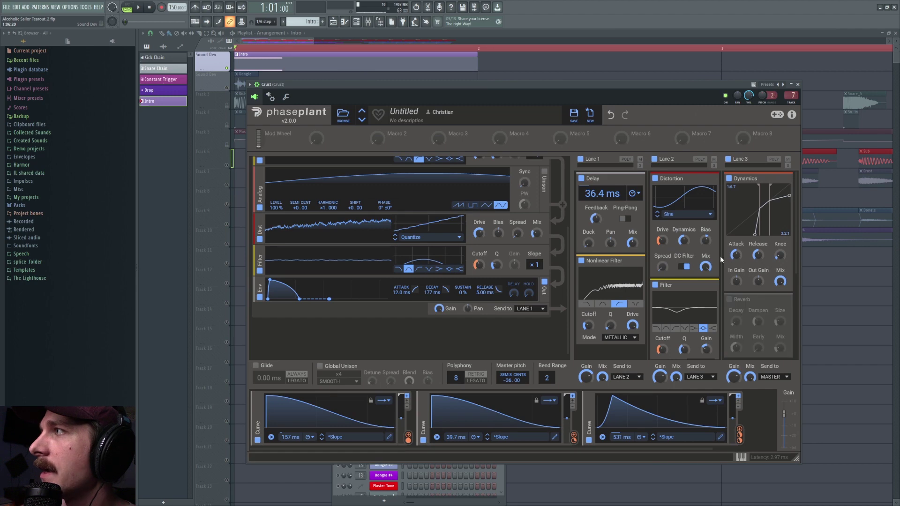
left_click(138, 7)
left_click(147, 8)
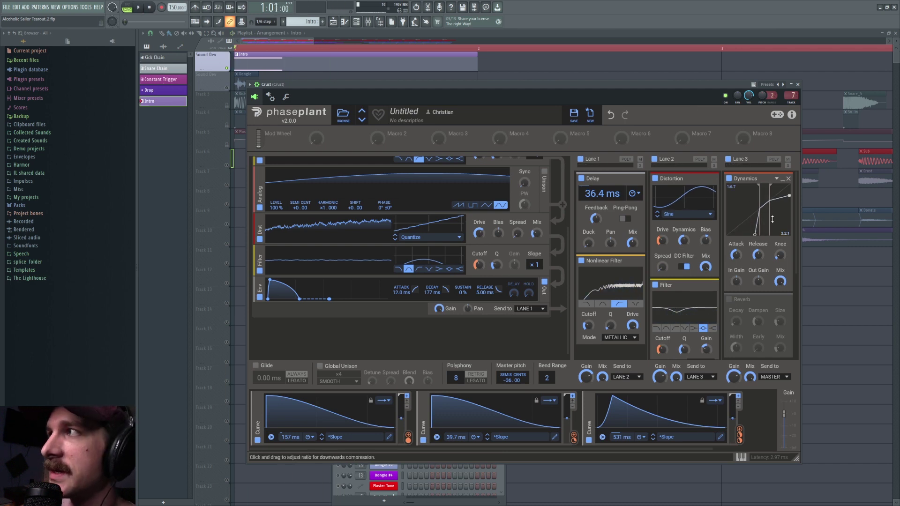
left_click(729, 300)
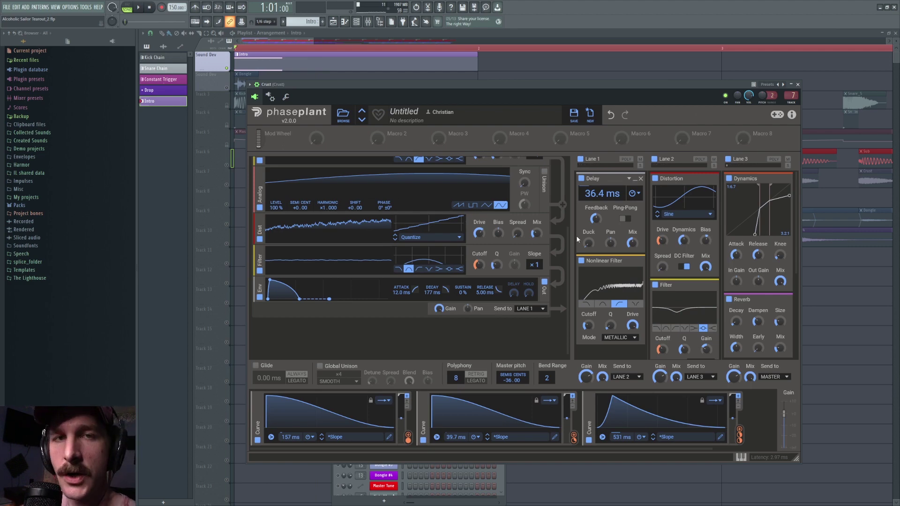
left_click(369, 22)
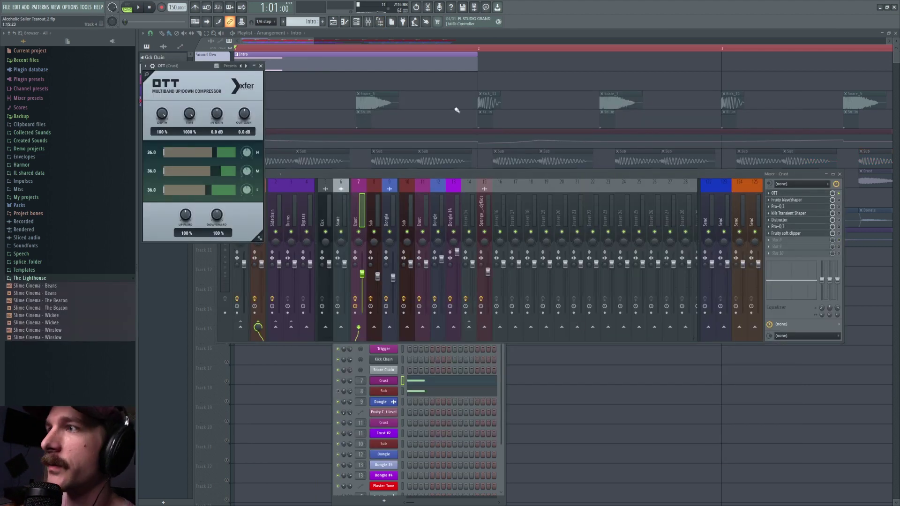
Step: Audition OTT, open Crust's Fruity WaveShaper and undo a Mix level tweak
key("space")
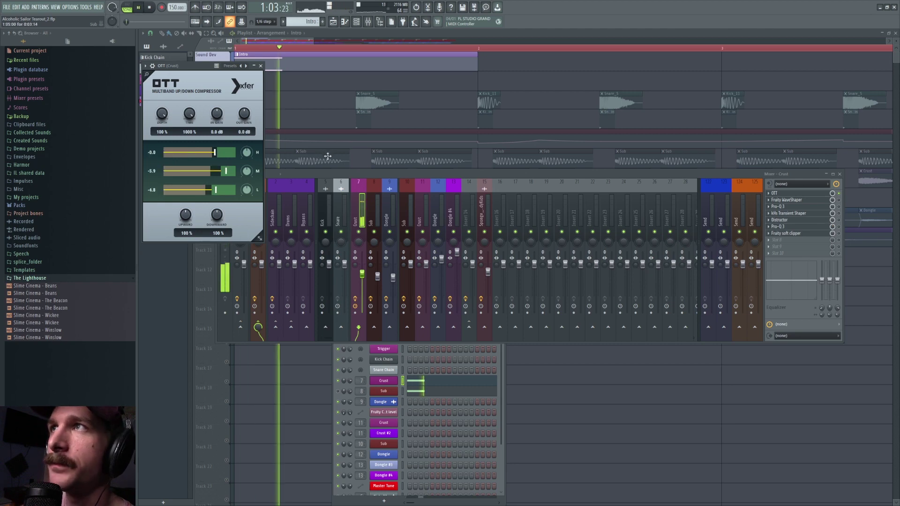
key("space")
left_click(837, 204)
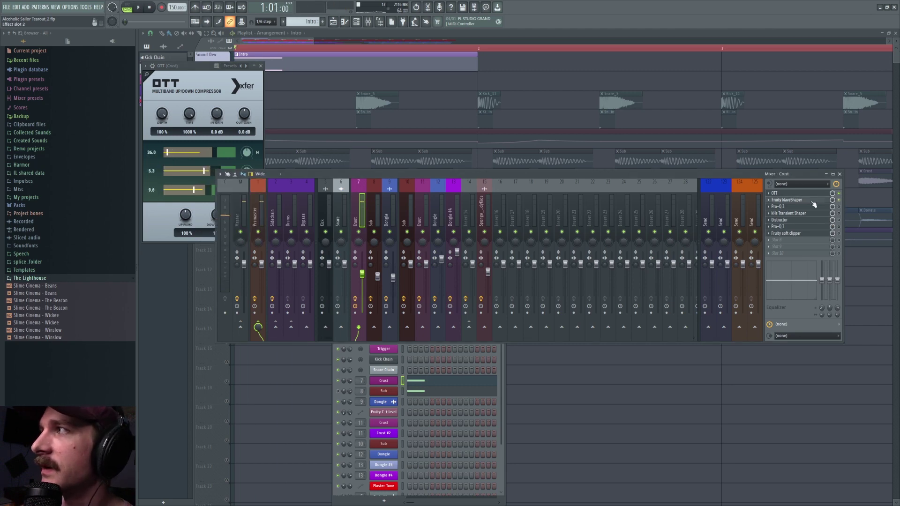
left_click(813, 201)
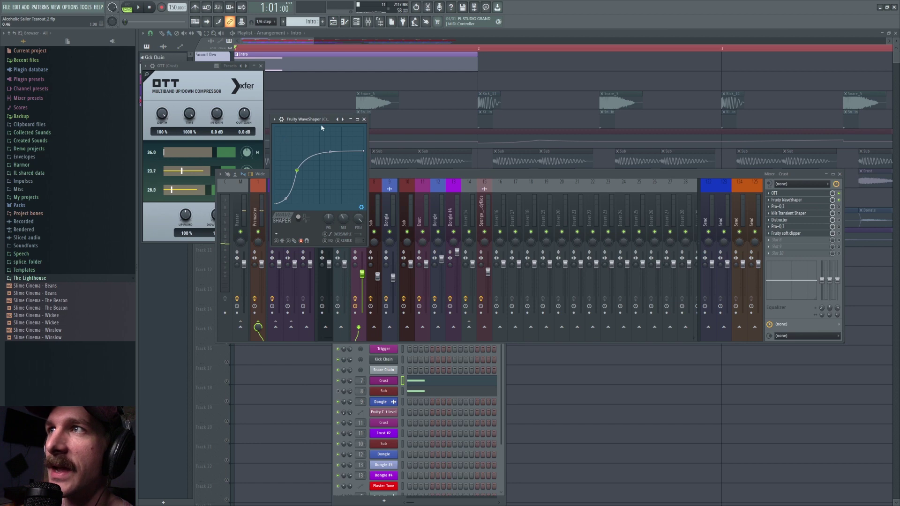
key("space")
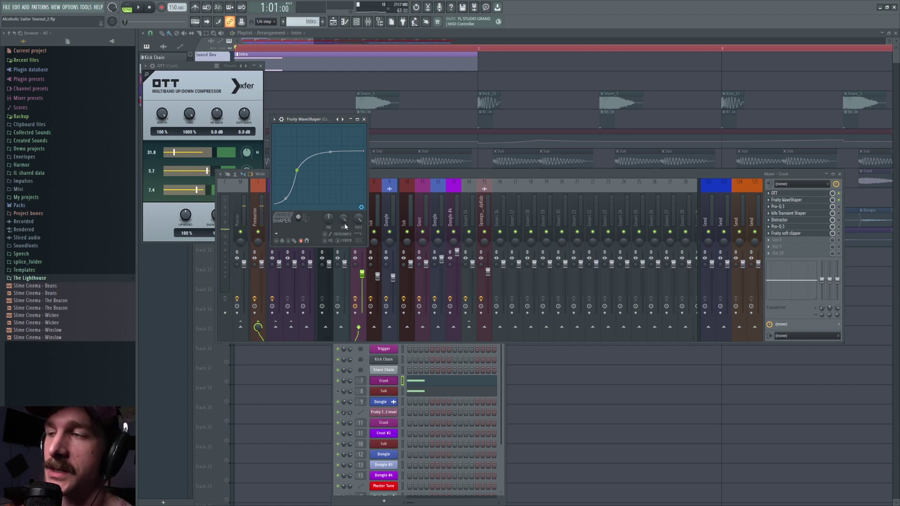
key("ctrl+z")
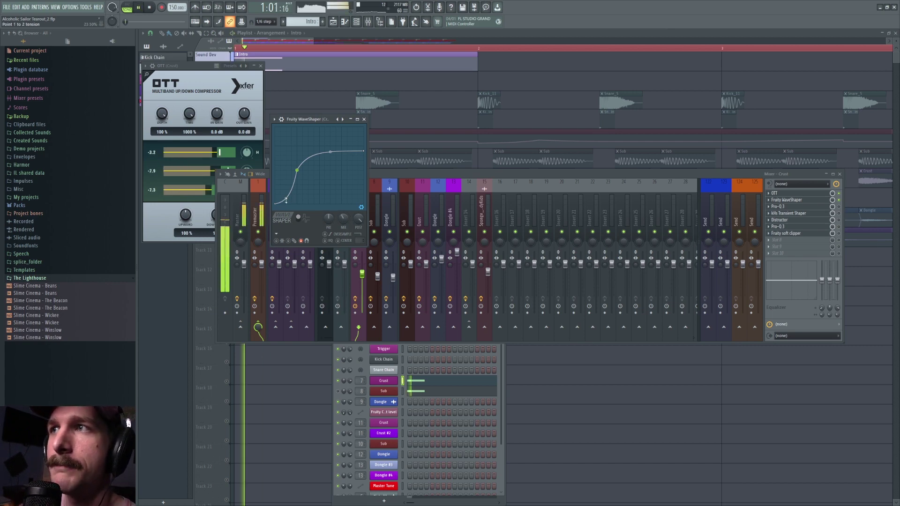
Step: Reshape the WaveShaper curve's first segment into a smooth S-curve
left_click_drag(285, 200, 287, 203)
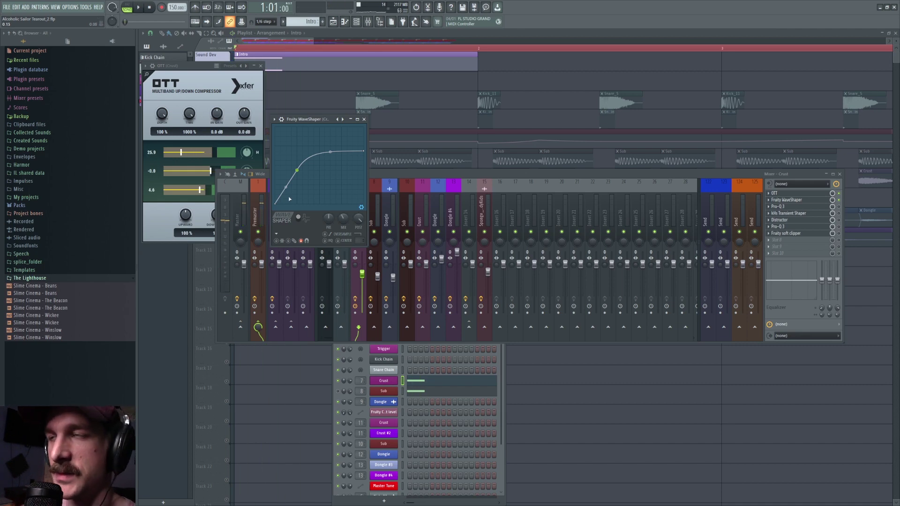
key("ctrl+z")
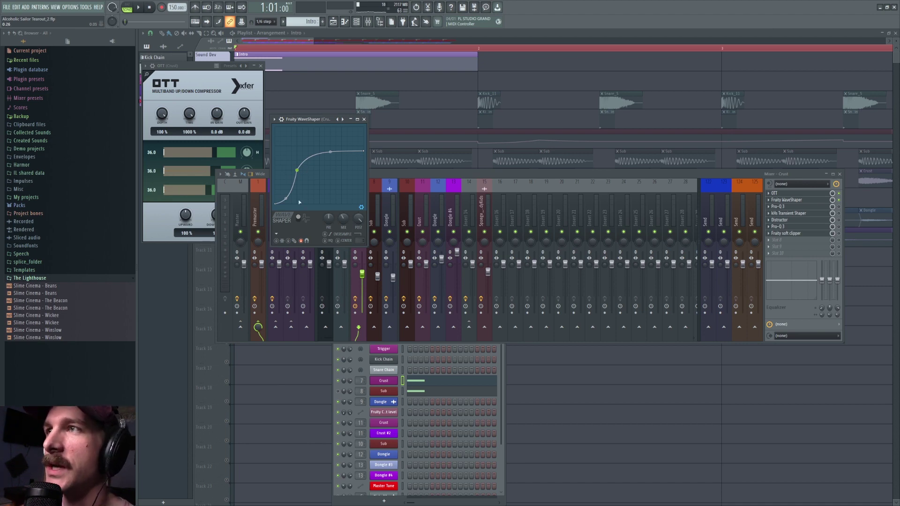
left_click_drag(284, 192, 291, 206)
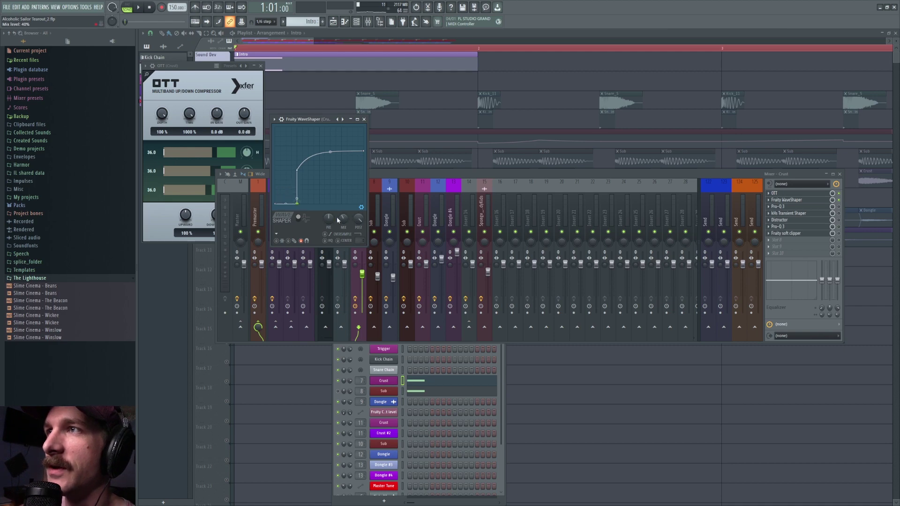
key("space")
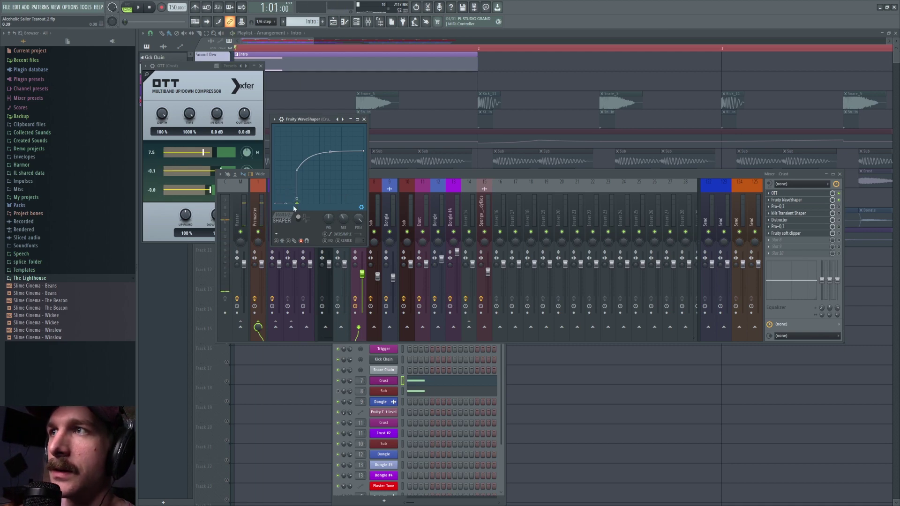
right_click(299, 204)
left_click(333, 216)
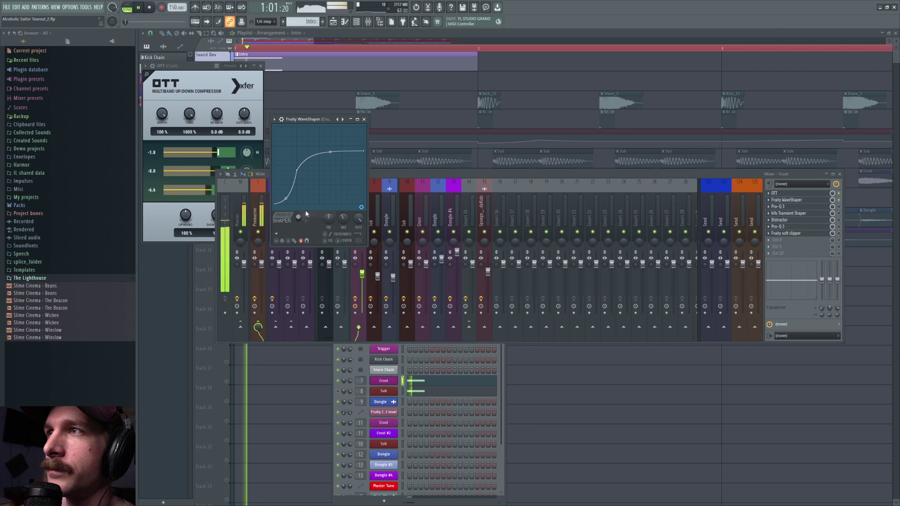
Step: Audition Crust's Pro-Q 3 equalizer and open its Transient Shaper
left_click(358, 213)
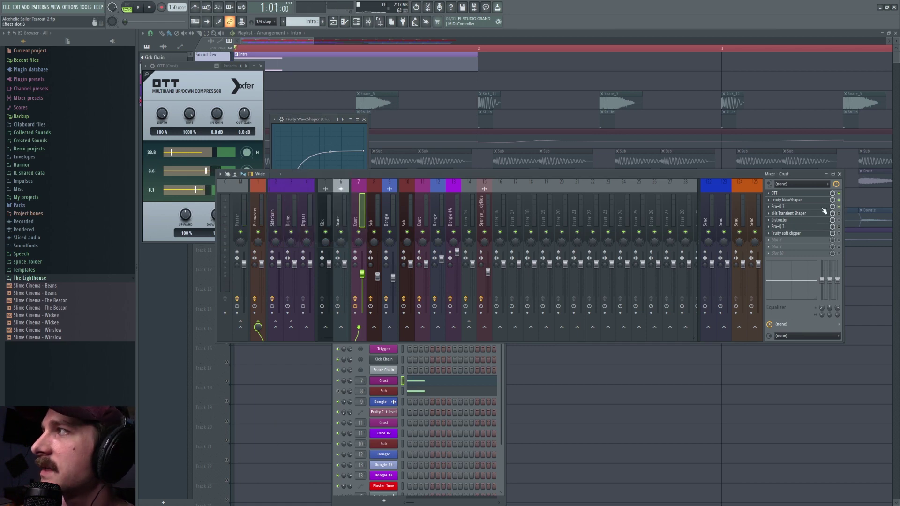
left_click(803, 207)
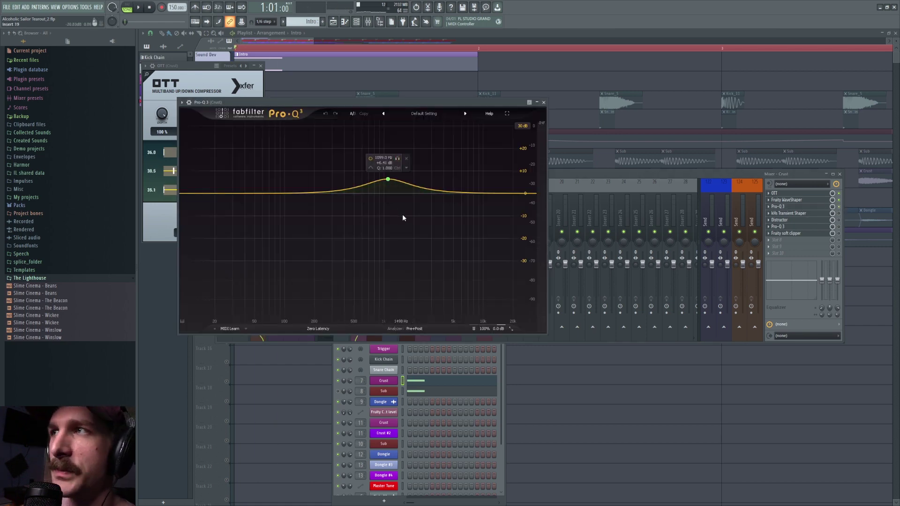
key("space")
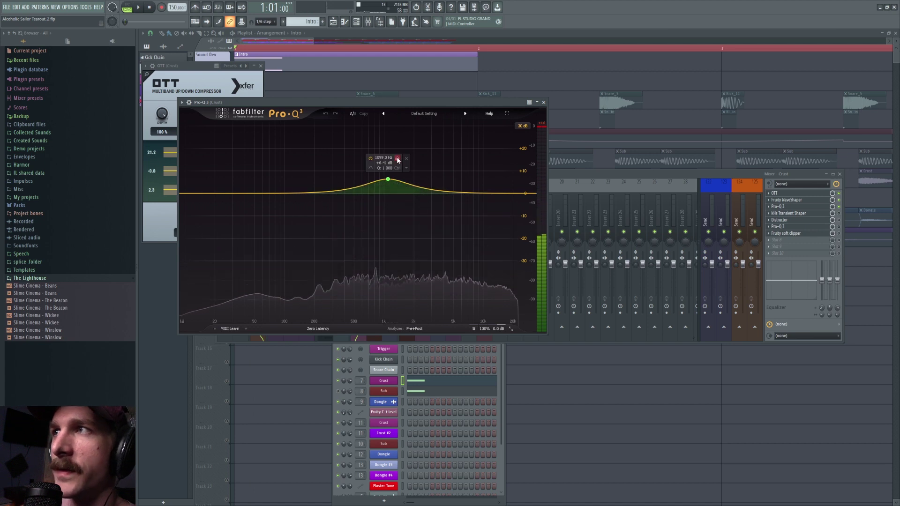
key("space")
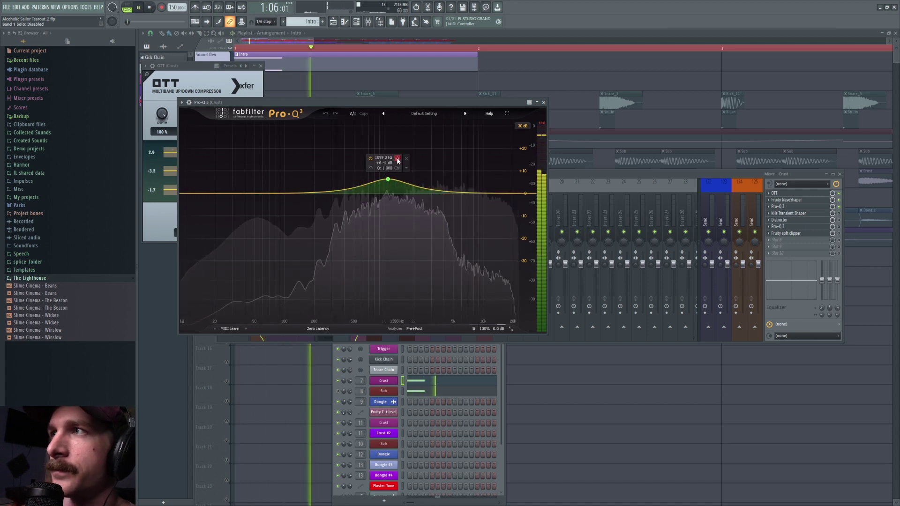
key("space")
left_click(835, 214)
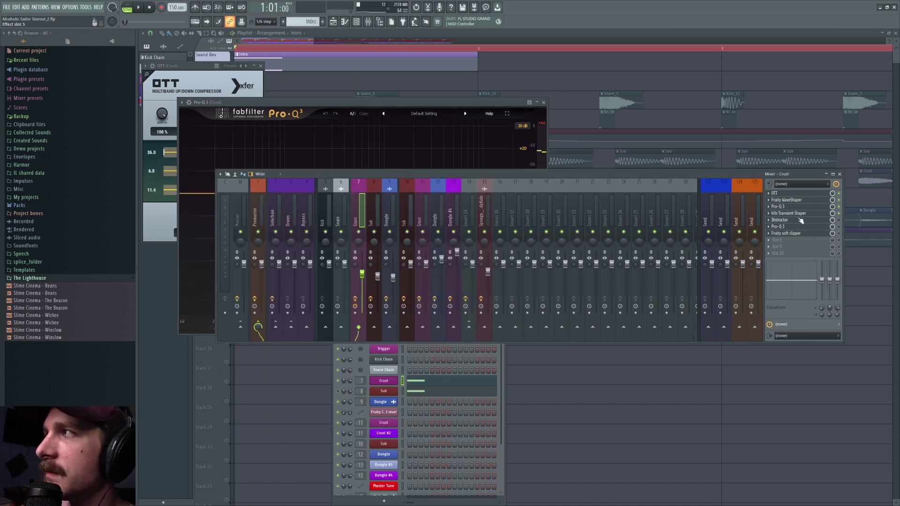
left_click(798, 214)
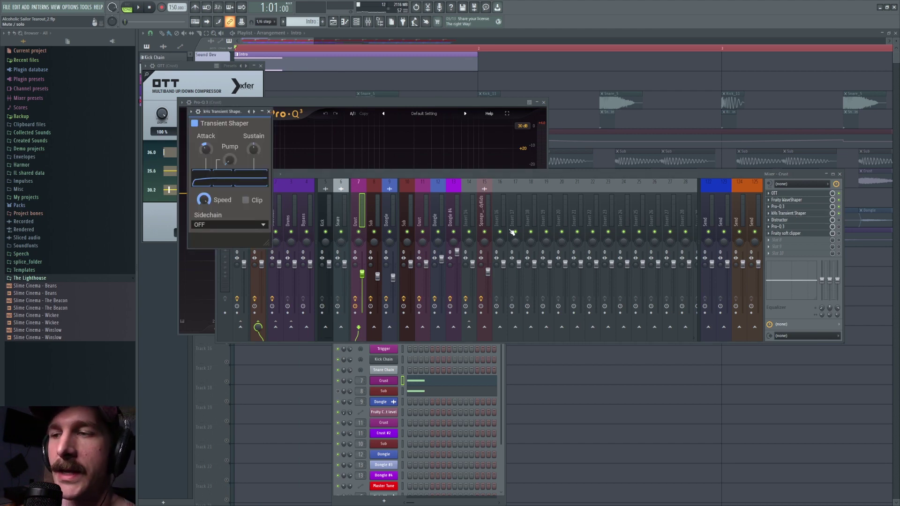
Step: Try a +12.97 dB bell boost near 9 kHz in Pro-Q 3, then delete it
left_click(370, 106)
left_click_drag(473, 194, 503, 157)
key("space")
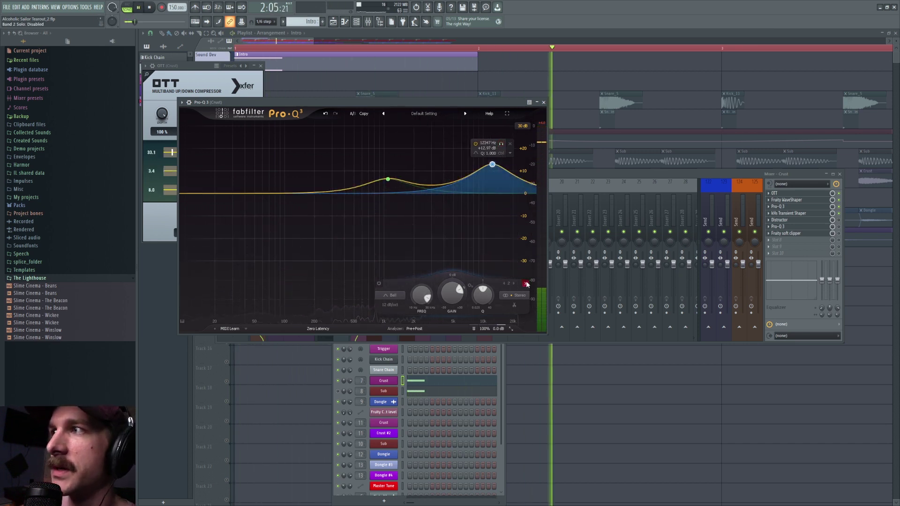
left_click(510, 143)
key("space")
Step: Play through the Transient Shaper again and bring up the Distructor distortion
left_click(789, 214)
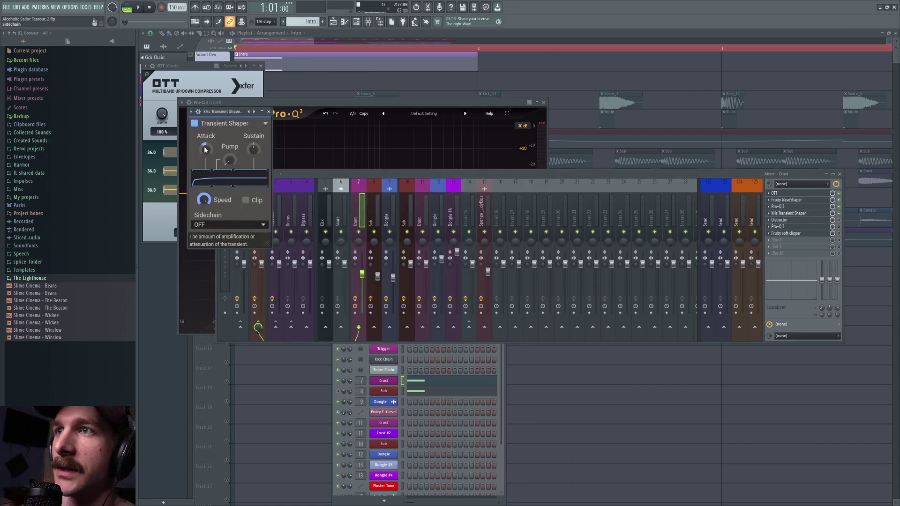
key("space")
left_click(779, 220)
key("space")
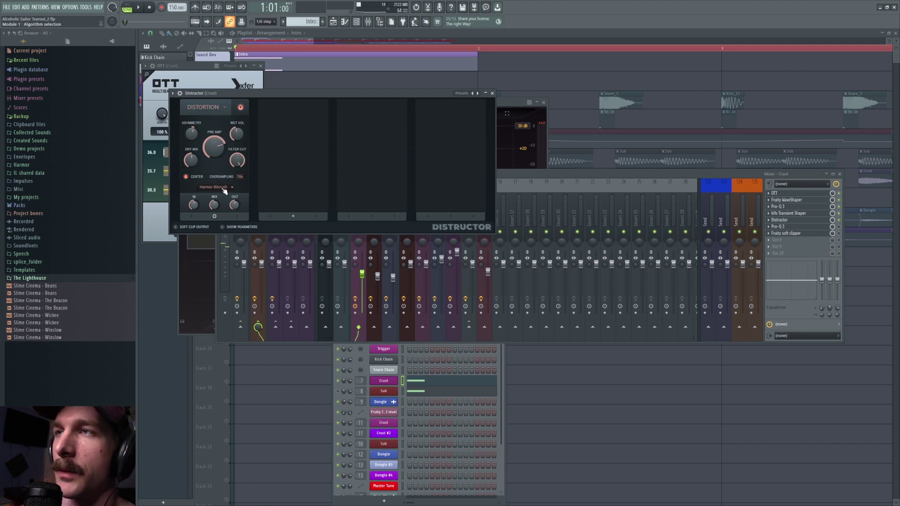
Step: Audition Distructor and the second Pro-Q 3, check Fruity soft clipper, then open Sub's Phase Plant
key("space")
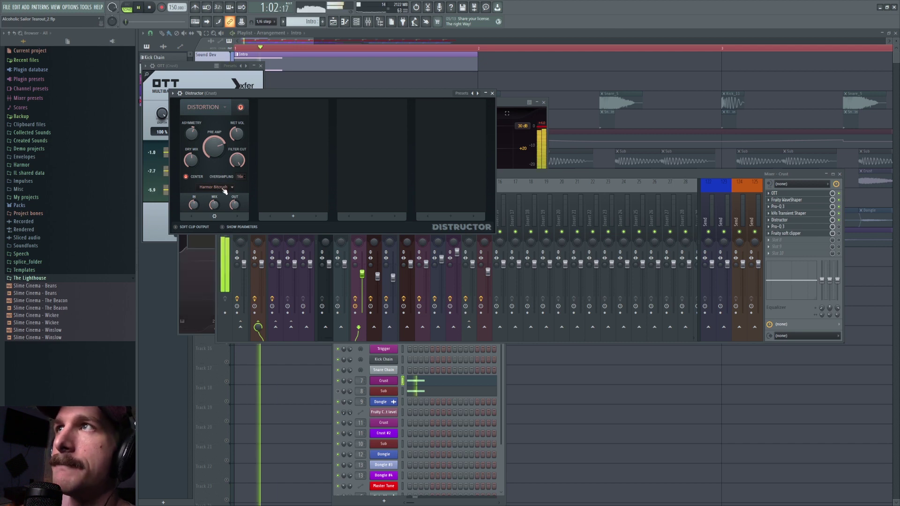
key("space")
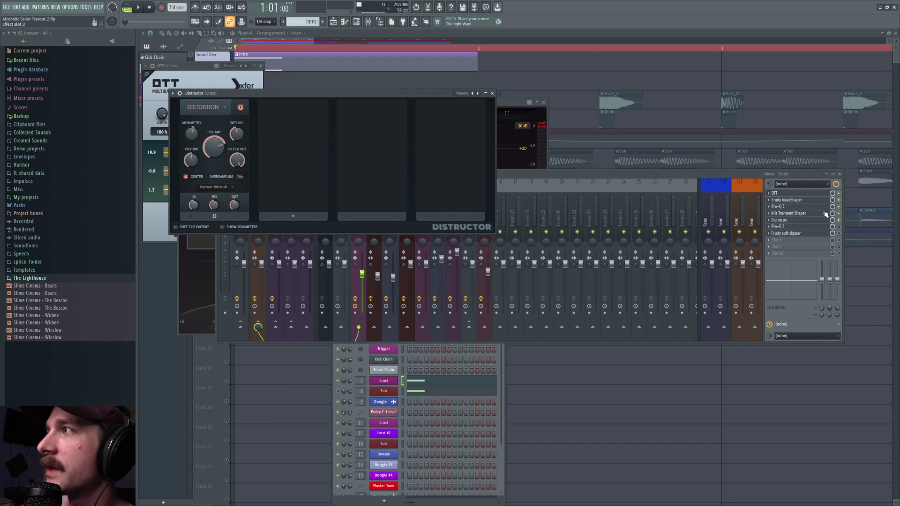
left_click(778, 227)
key("space")
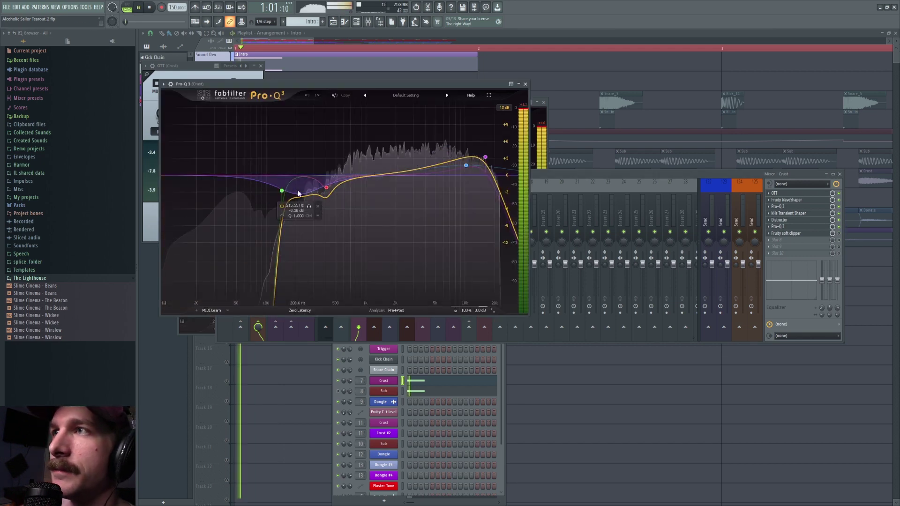
key("space")
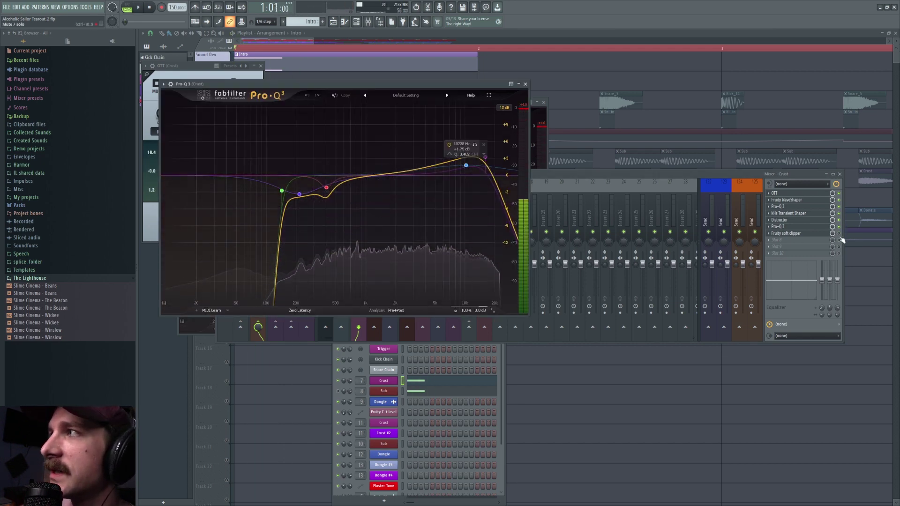
left_click(786, 233)
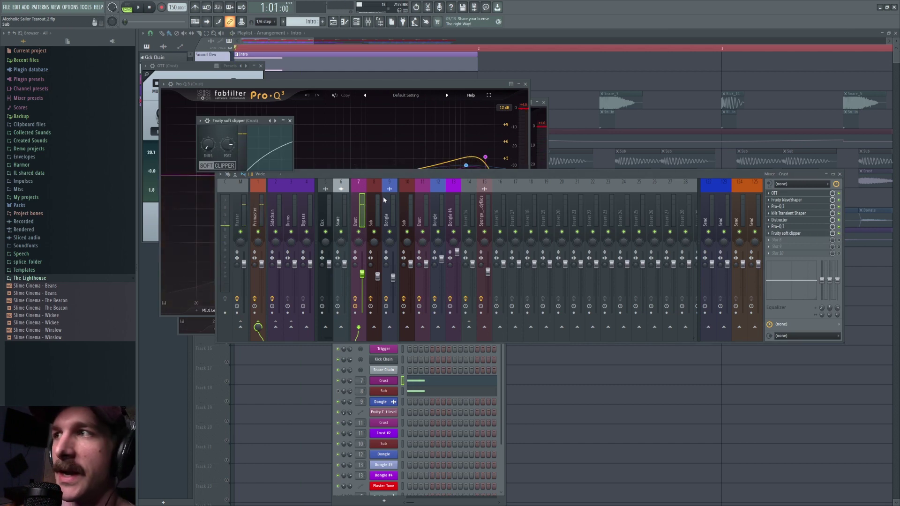
left_click(383, 391)
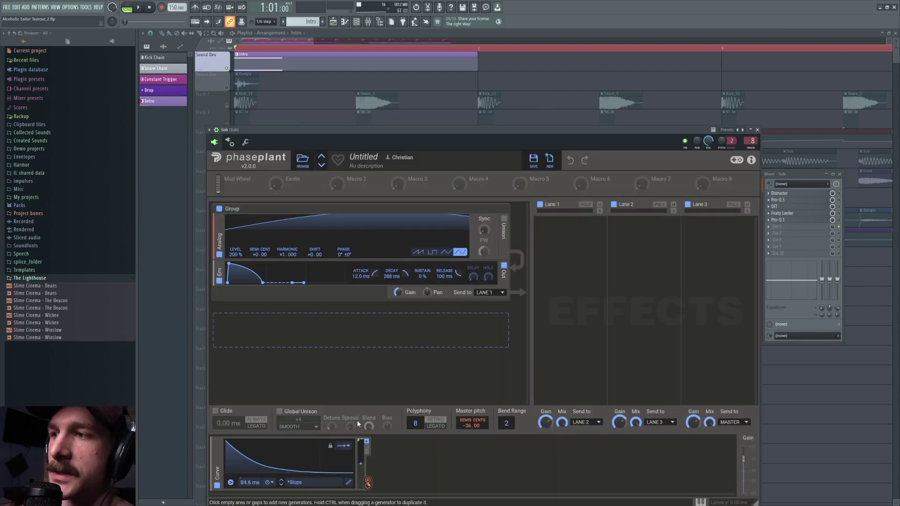
left_click(218, 486)
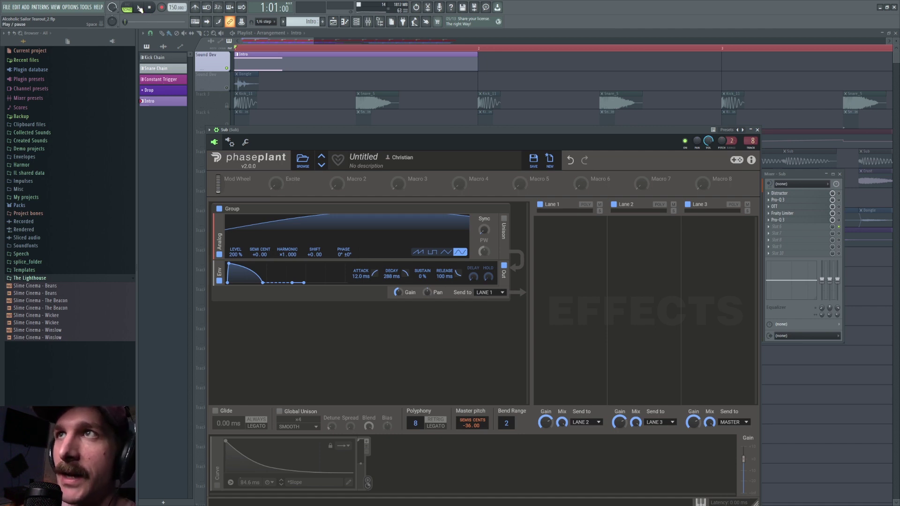
left_click(139, 9)
left_click(151, 9)
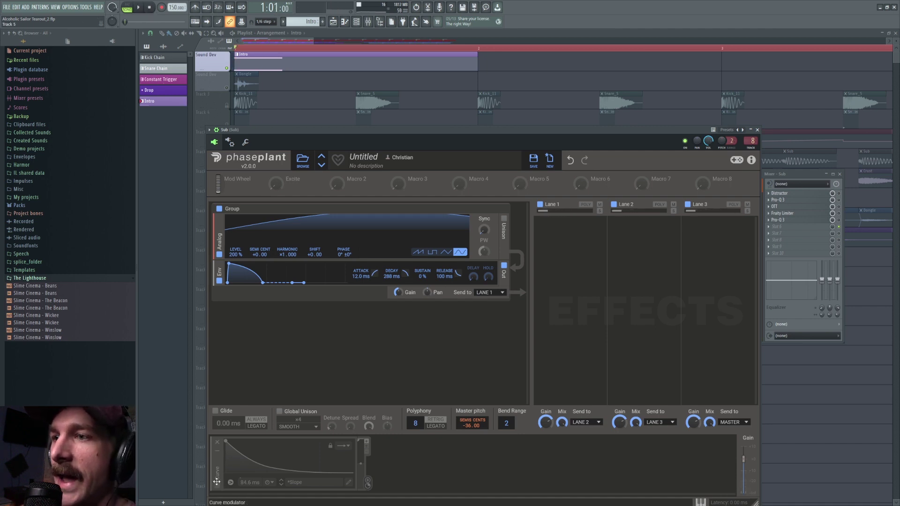
left_click(217, 485)
left_click(139, 7)
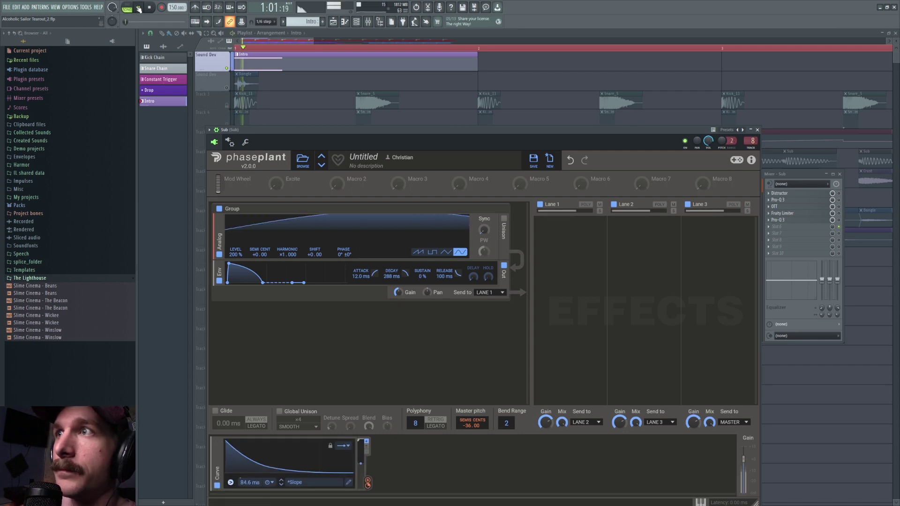
key("space")
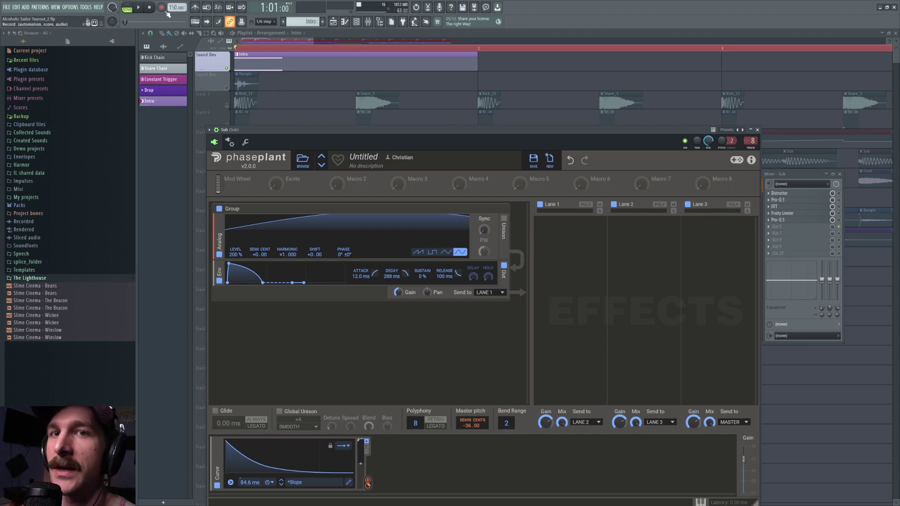
left_click(842, 196)
Step: Compare the Sub's Distructor with and without its second distortion module during playback
left_click(800, 193)
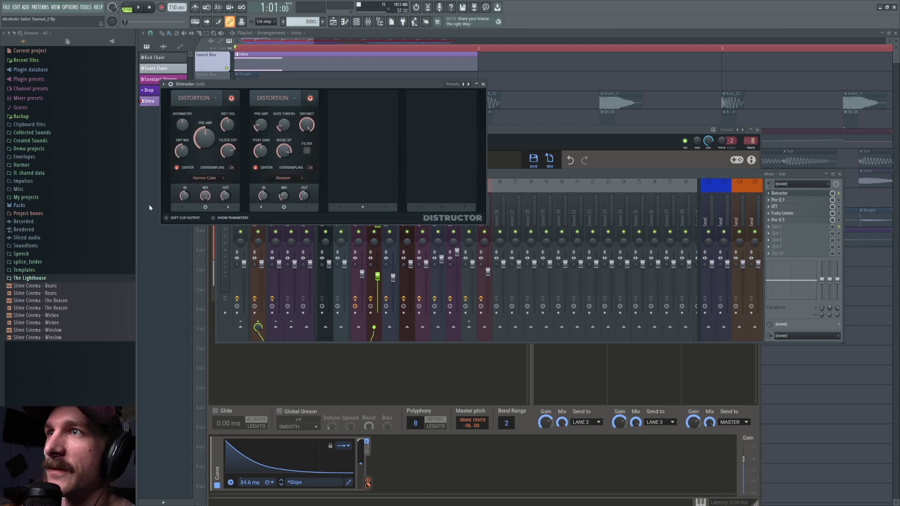
left_click(139, 12)
left_click(310, 98)
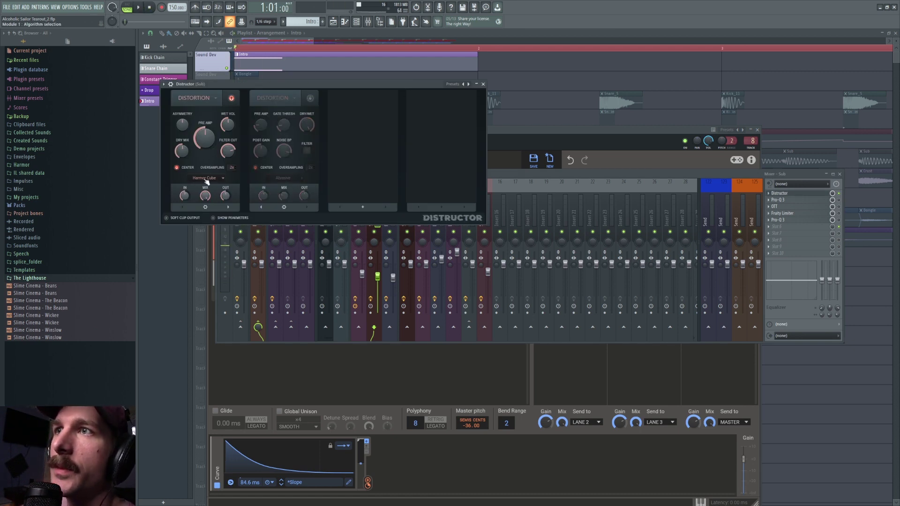
left_click(138, 7)
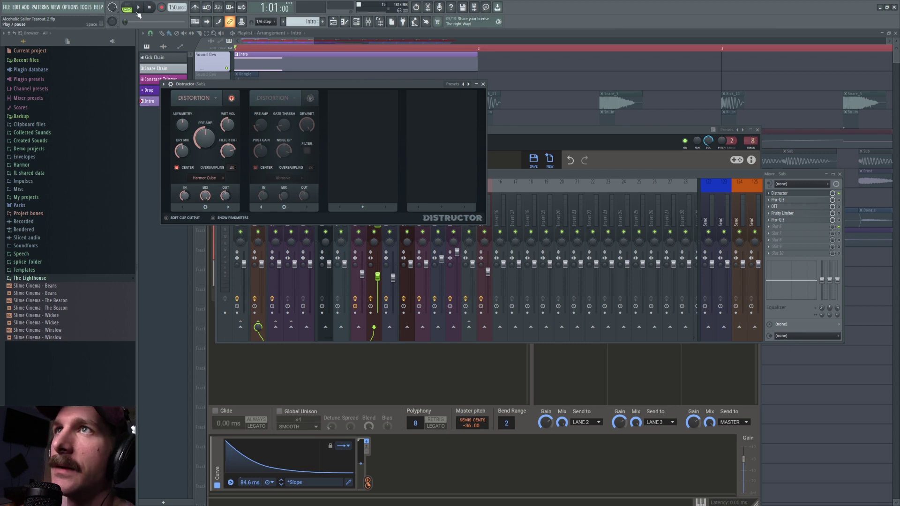
left_click(150, 7)
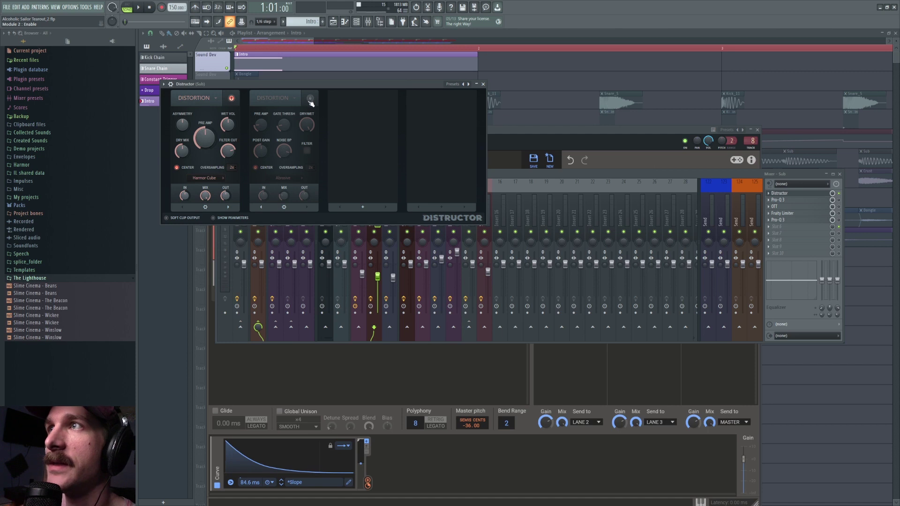
left_click(309, 99)
left_click(310, 99)
left_click(138, 7)
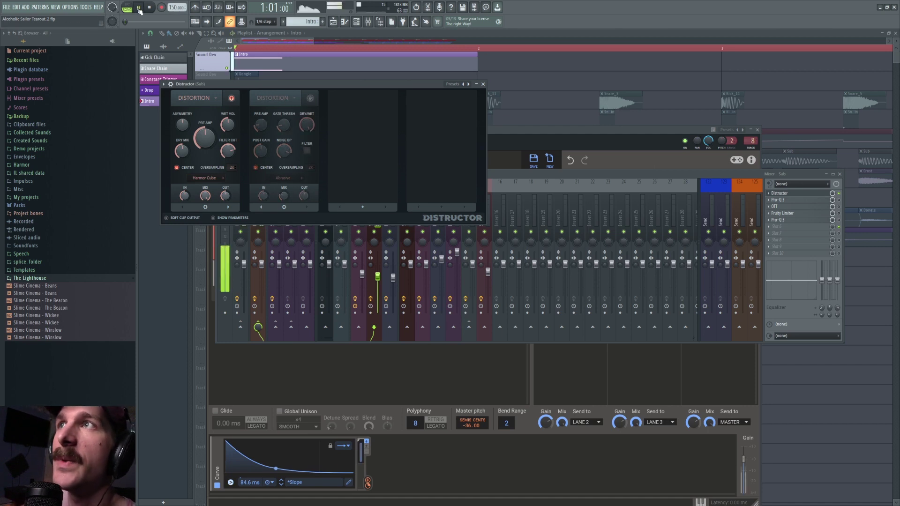
left_click(150, 7)
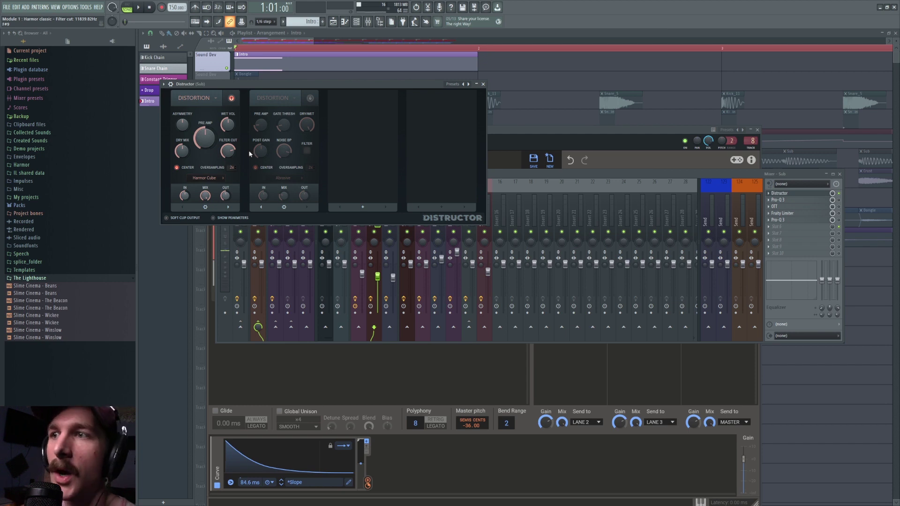
Step: Enable Abrasive module 2 with gate threshold -15 dB, undo the mix tweak, and open Pro-Q 3
left_click(311, 99)
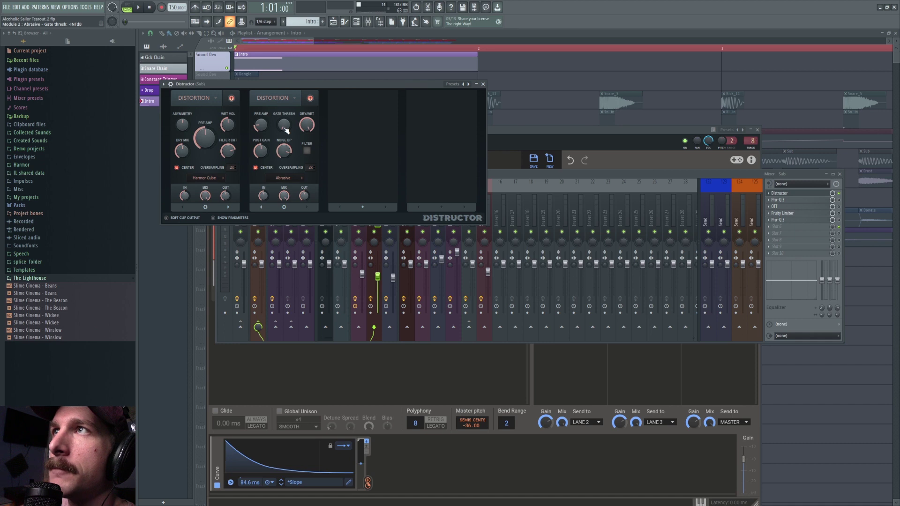
scroll(285, 127, "up", 3)
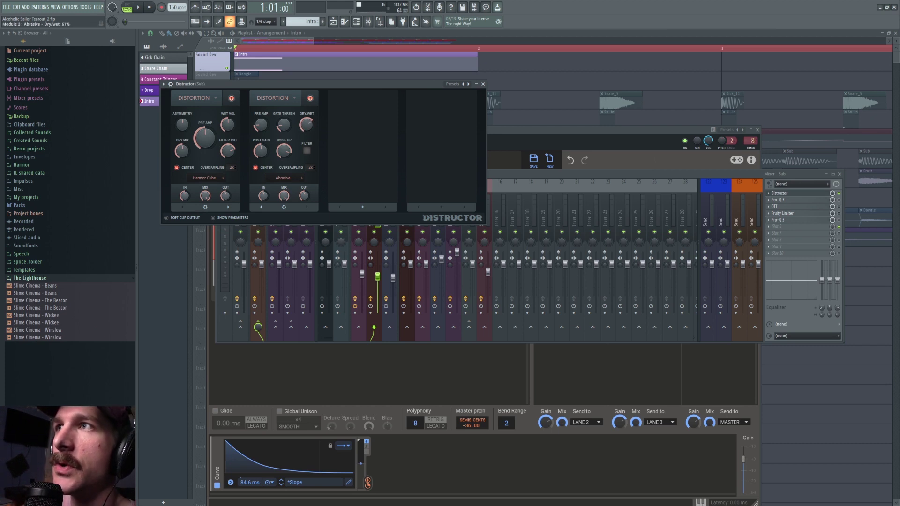
key("space")
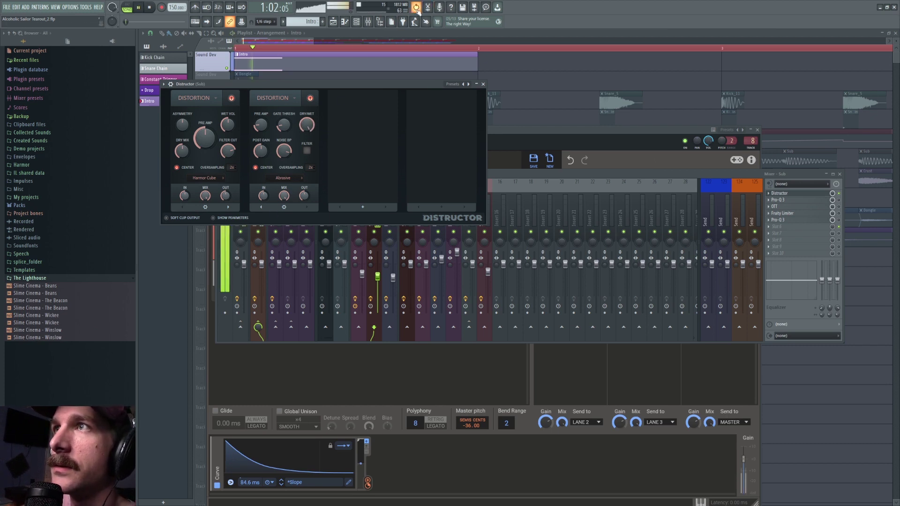
key("space")
left_click(416, 7)
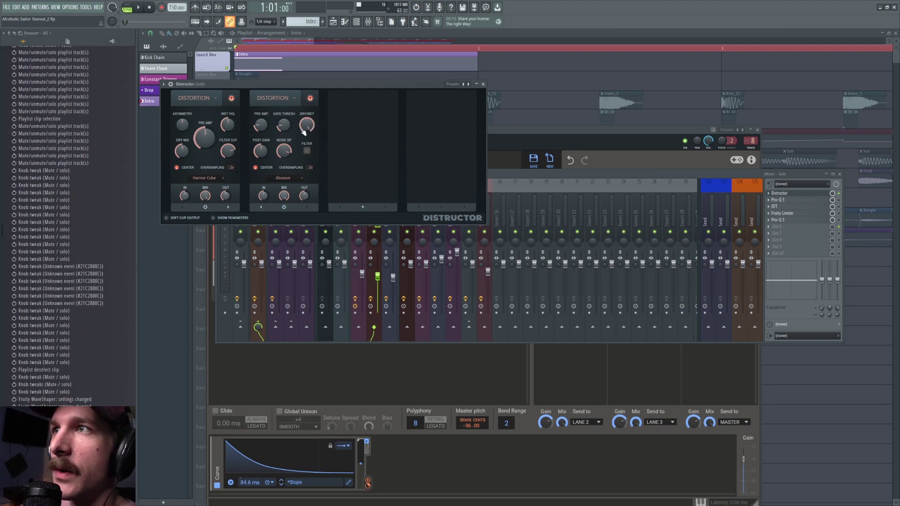
key("ctrl+z")
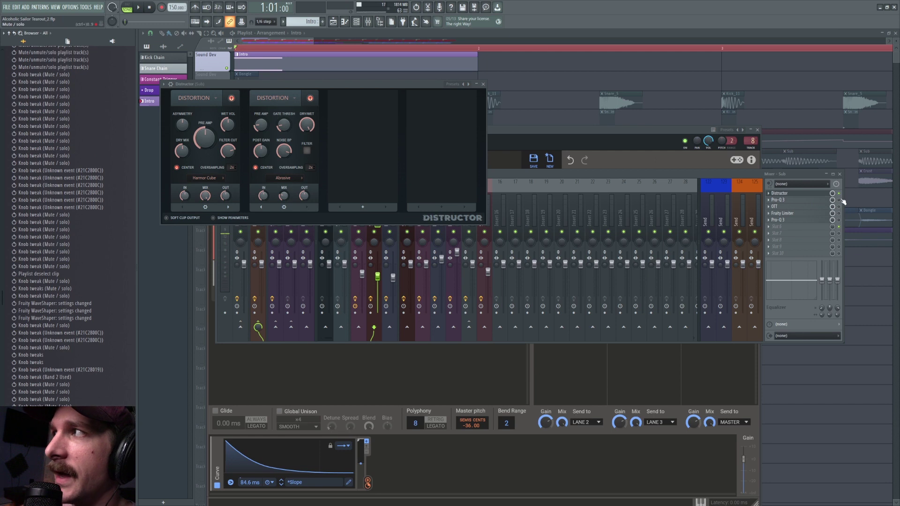
left_click(791, 199)
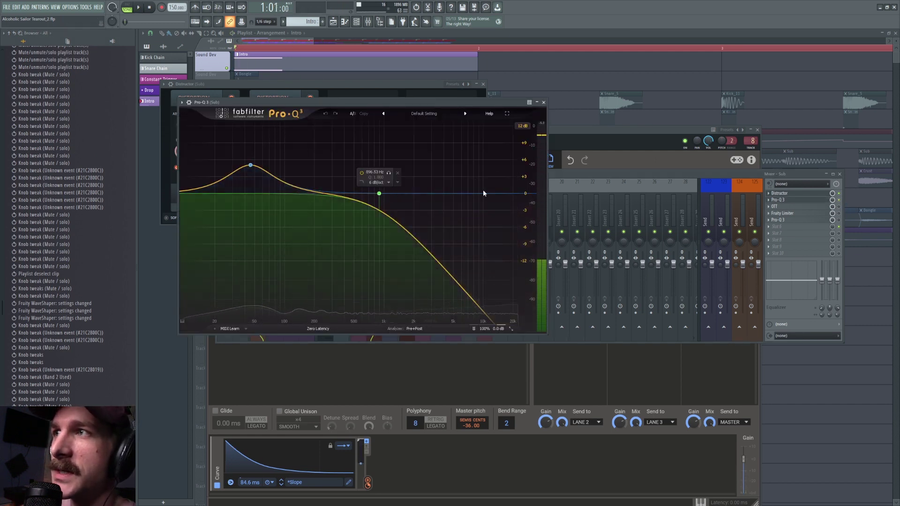
Step: Audition the Sub channel's OTT compressor and Fruity Limiter during playback
left_click(784, 209)
left_click(783, 207)
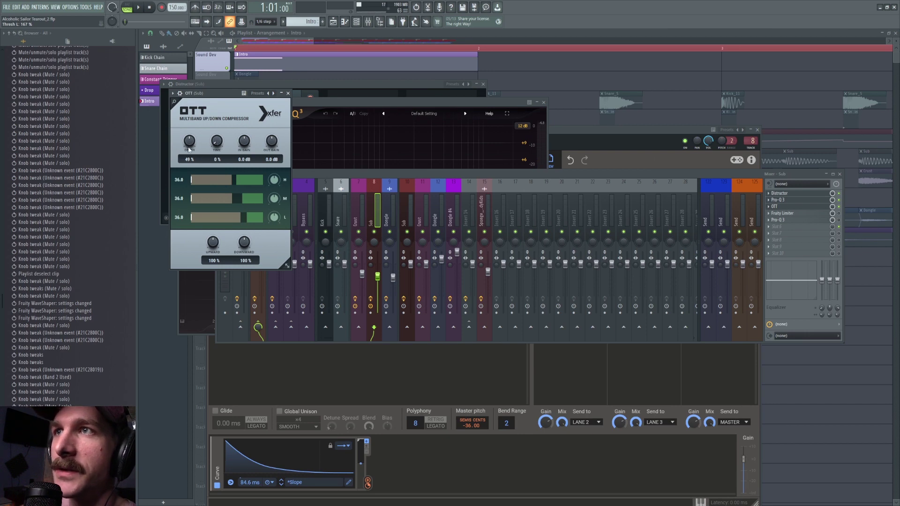
left_click(783, 213)
key("space")
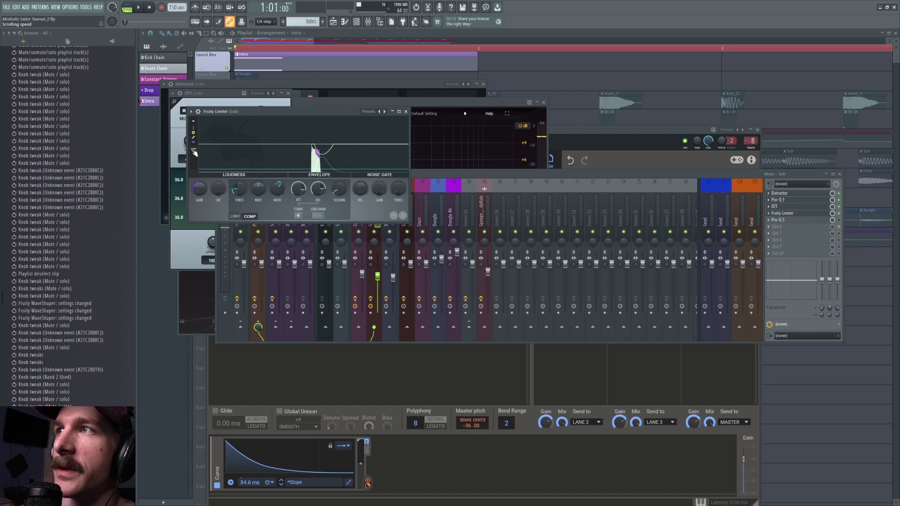
left_click(840, 214)
key("space")
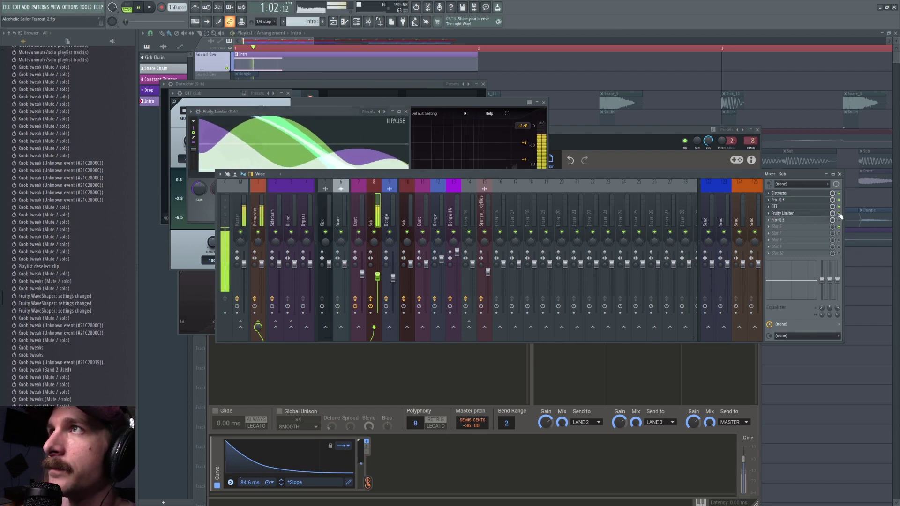
left_click(291, 114)
key("space")
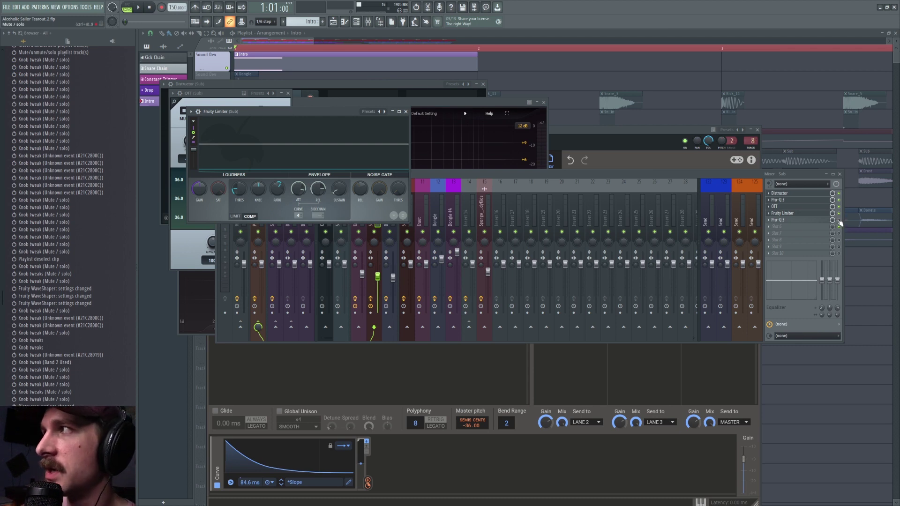
Step: Inspect the Sub Pro-Q 3's blue notch and red bell bands while playing, then close all windows
left_click(780, 220)
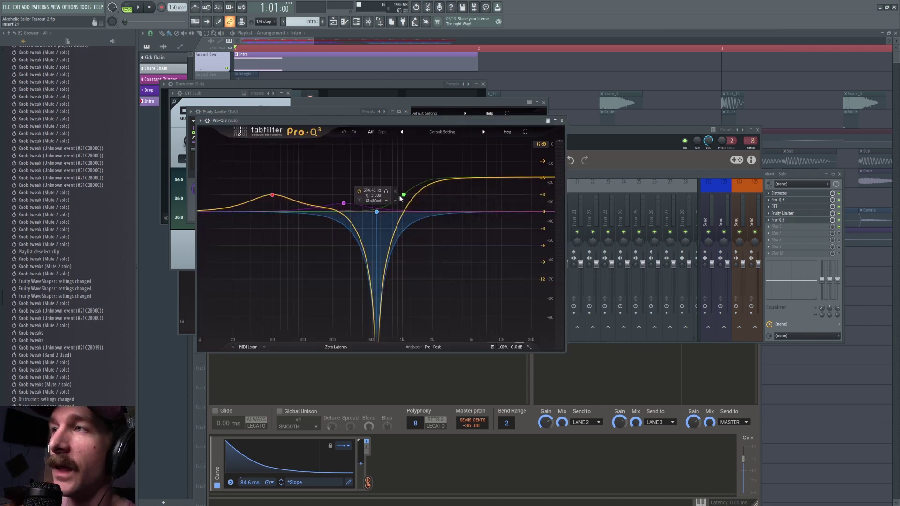
left_click(387, 218)
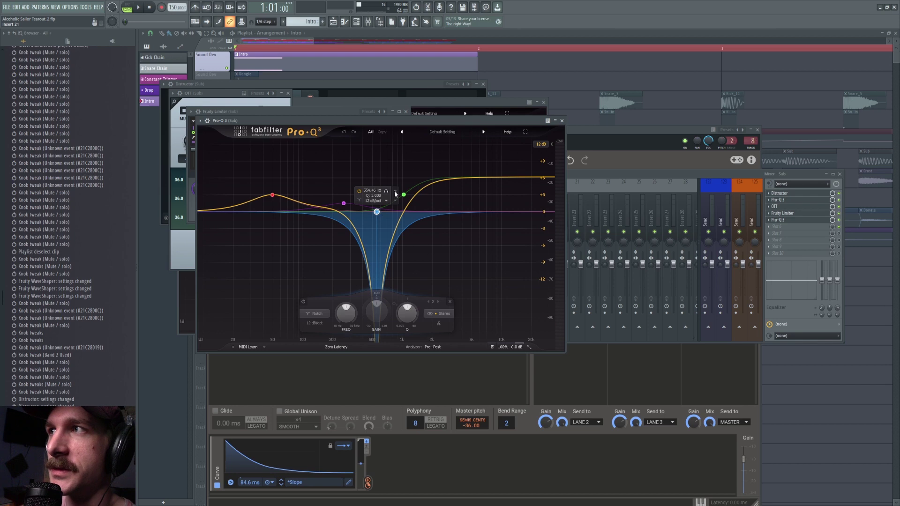
key("space")
key("space")
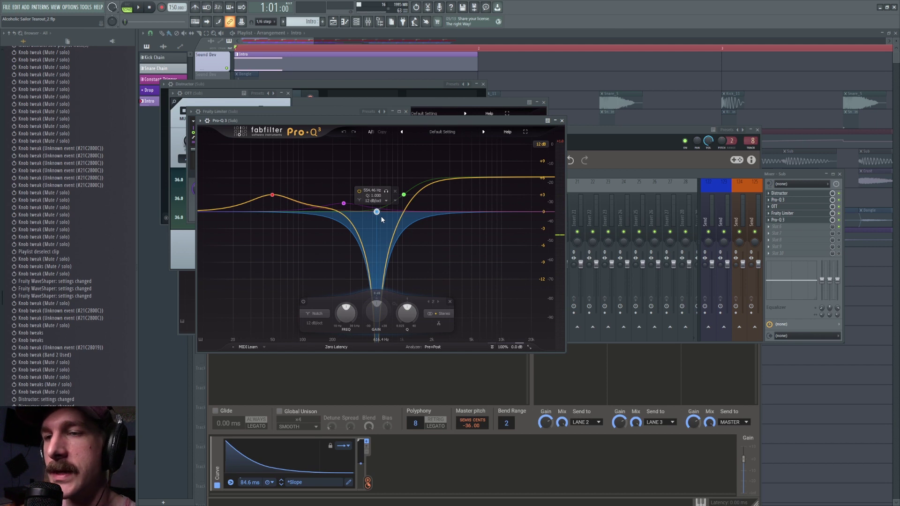
left_click(272, 195)
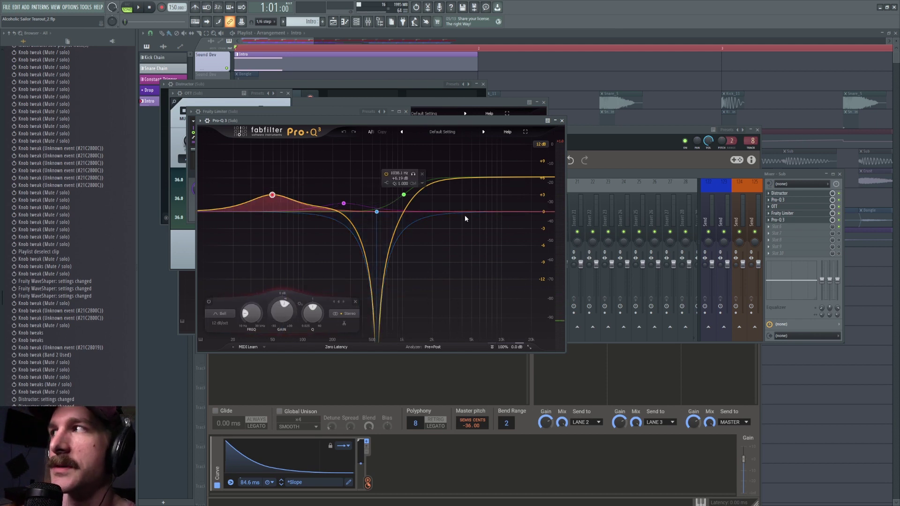
key("F12")
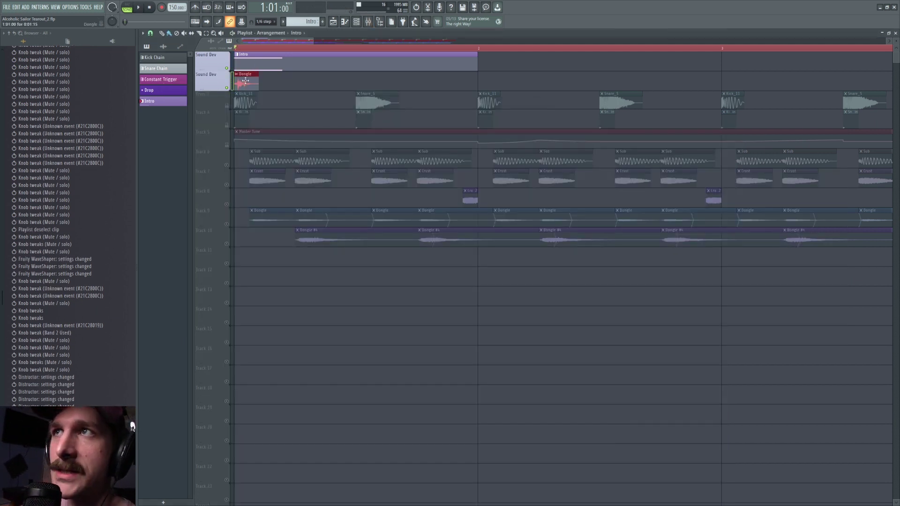
Step: Open the Dongle clip's sample settings, try a panning change, and undo it
double_click(247, 82)
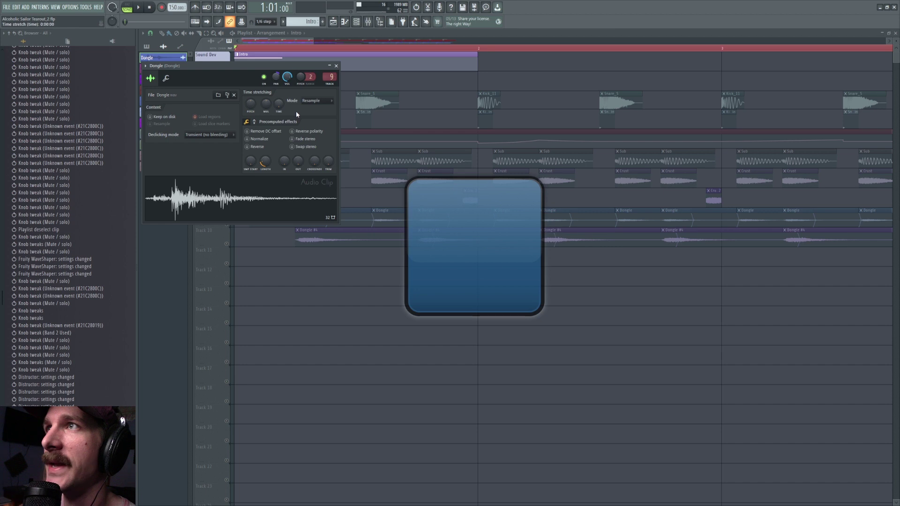
left_click_drag(268, 200, 250, 213)
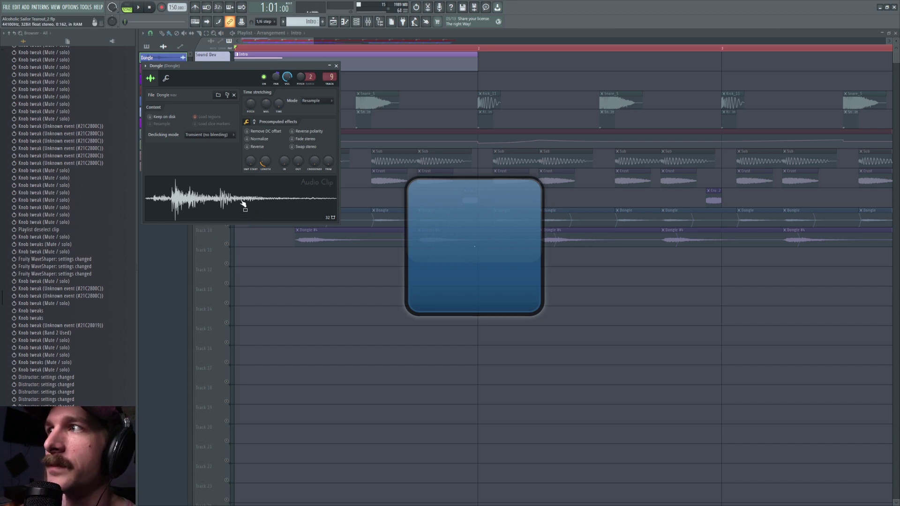
right_click(281, 79)
left_click(305, 186)
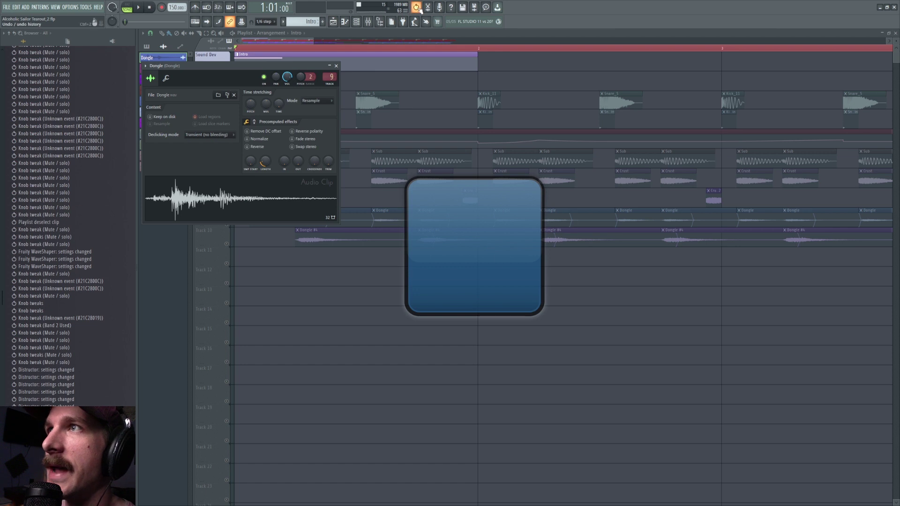
key("ctrl+z")
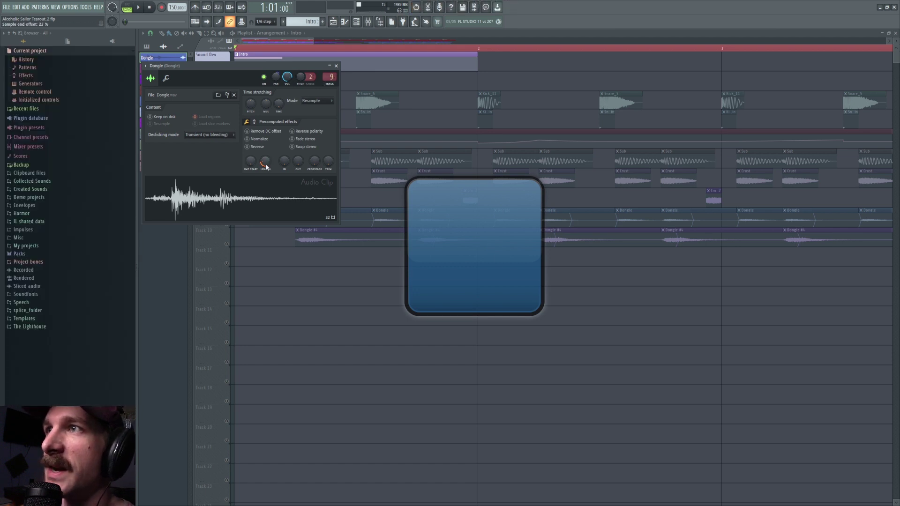
Step: Trial a shorter Dongle sample length, revert it, and bring up the mixer with F9
left_click_drag(266, 167, 266, 176)
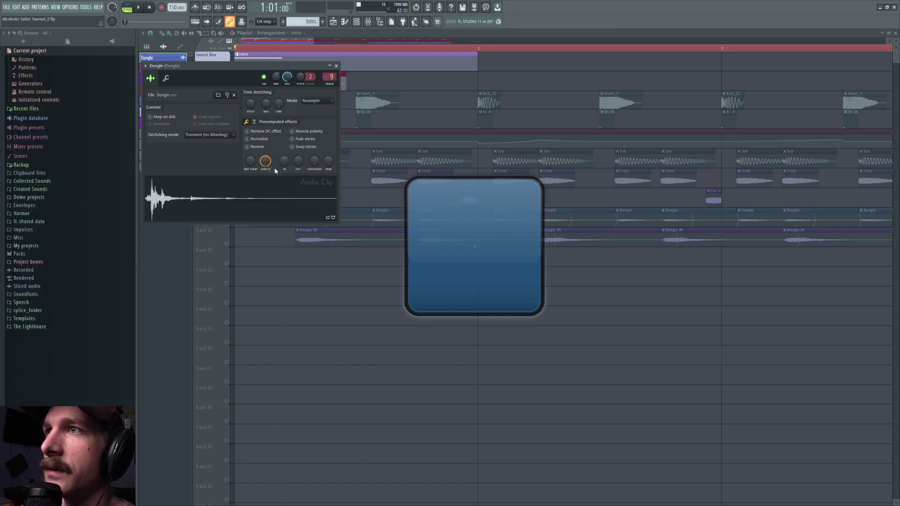
key("ctrl+z")
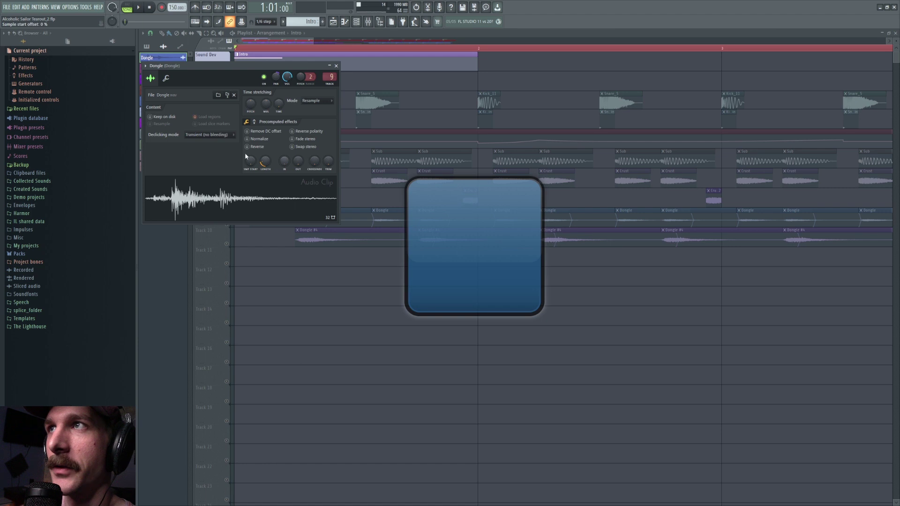
key("F9")
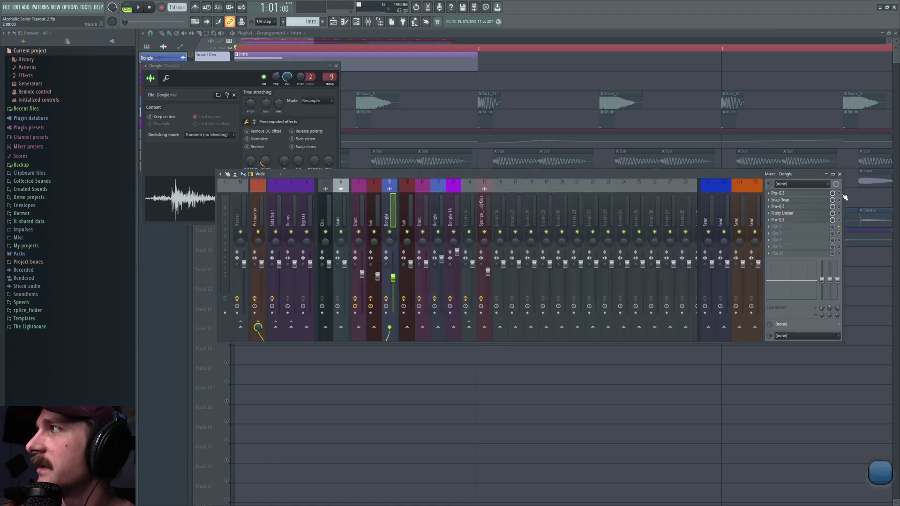
Step: Play through the Dongle insert's Pro-Q 3, then bring up its Snap Heap effect chain
left_click(799, 192)
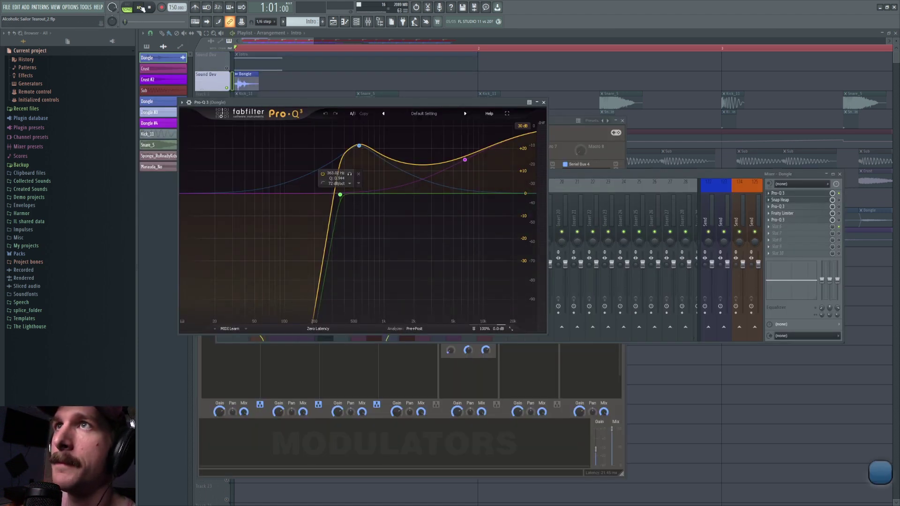
key("space")
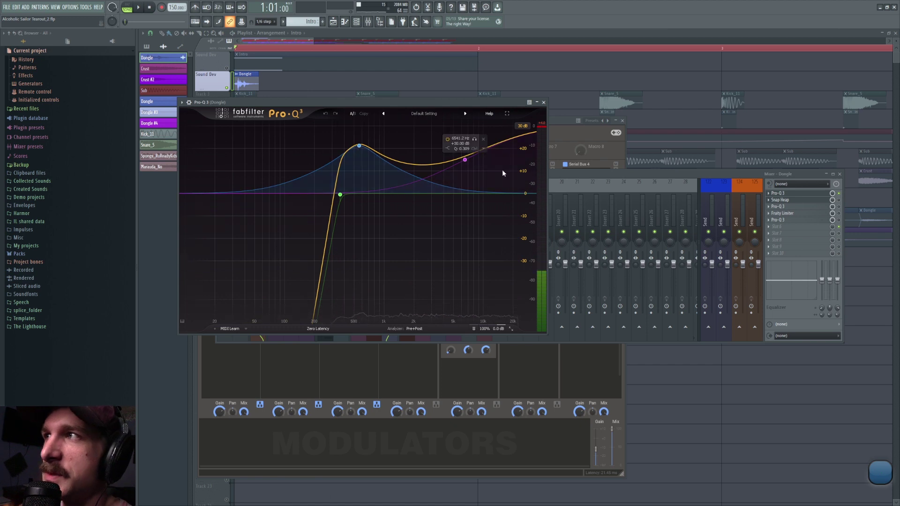
left_click(839, 205)
left_click(792, 200)
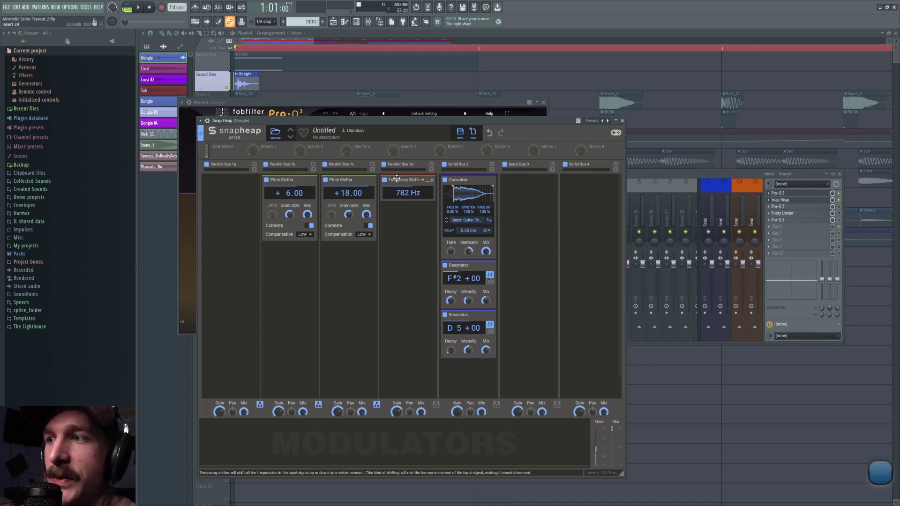
Step: Place the Paint routing sketch beside the Snap Heap plugin, then close Paint without saving
key("alt+Tab")
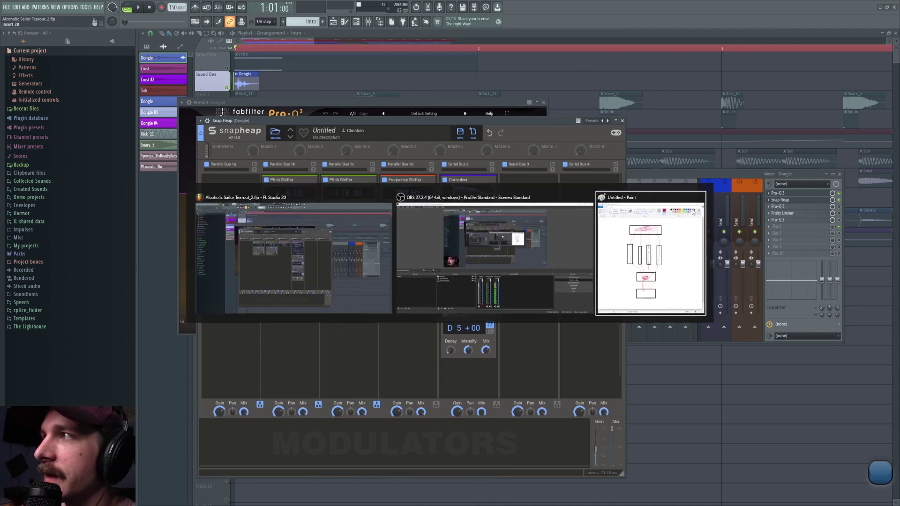
key("alt+Tab")
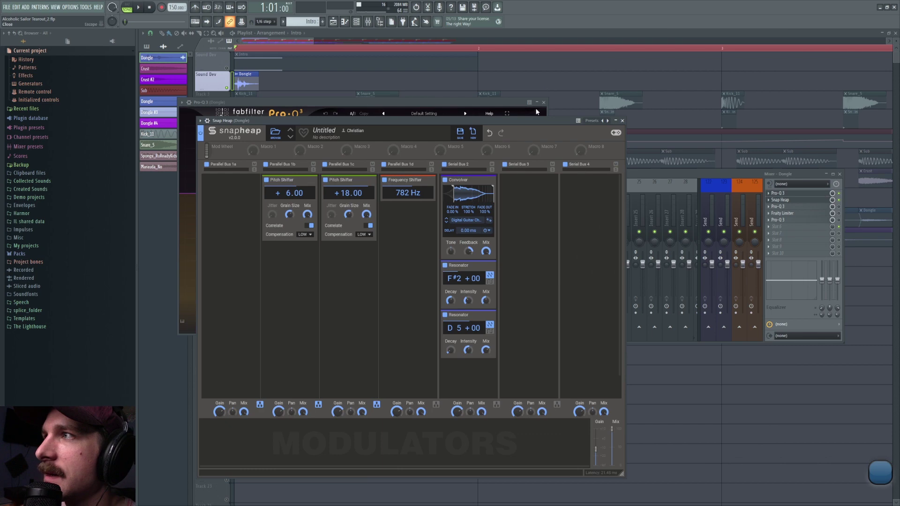
key("alt+Tab")
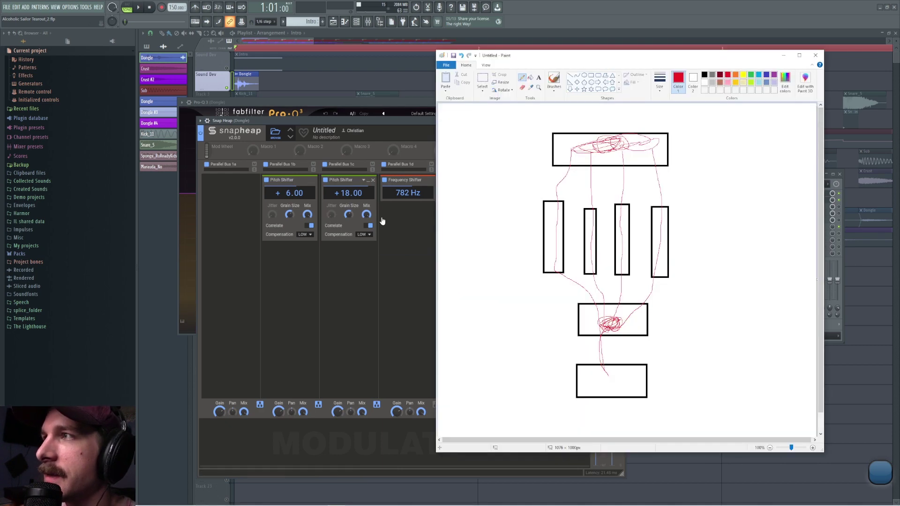
left_click_drag(544, 60, 494, 107)
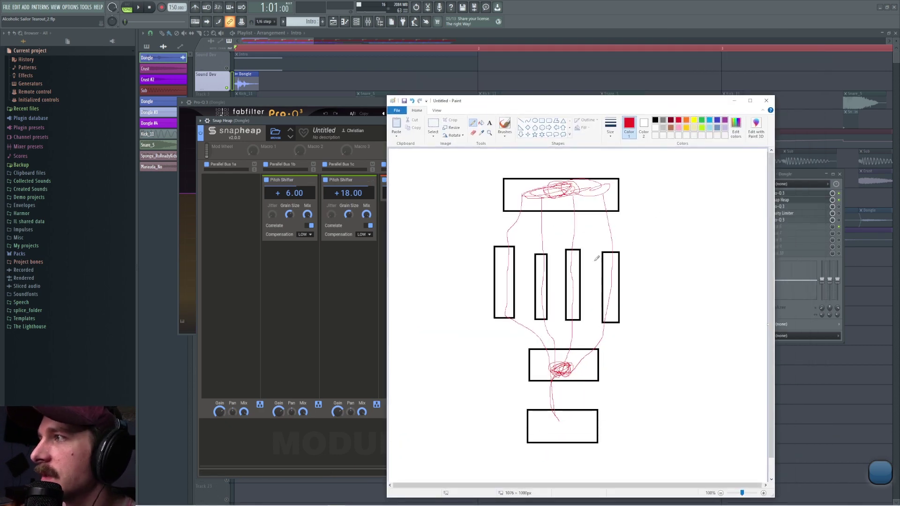
mouse_move(550, 108)
left_mouse_down()
mouse_move(779, 72)
mouse_move(682, 95)
mouse_move(688, 80)
left_mouse_up()
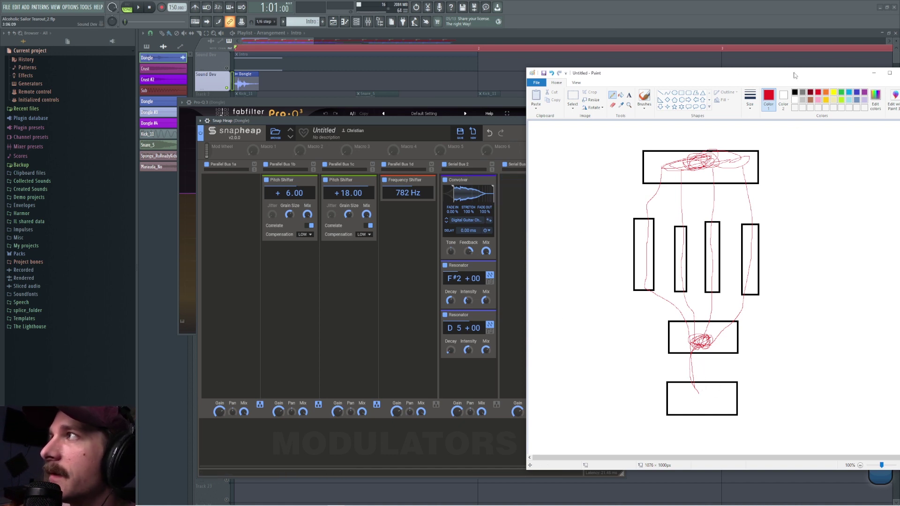
left_click_drag(680, 72, 613, 88)
left_click(838, 87)
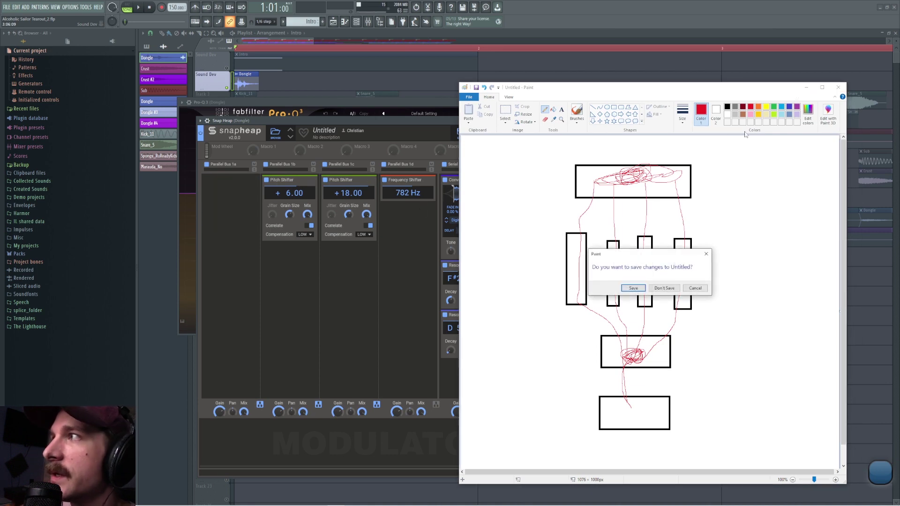
key("n")
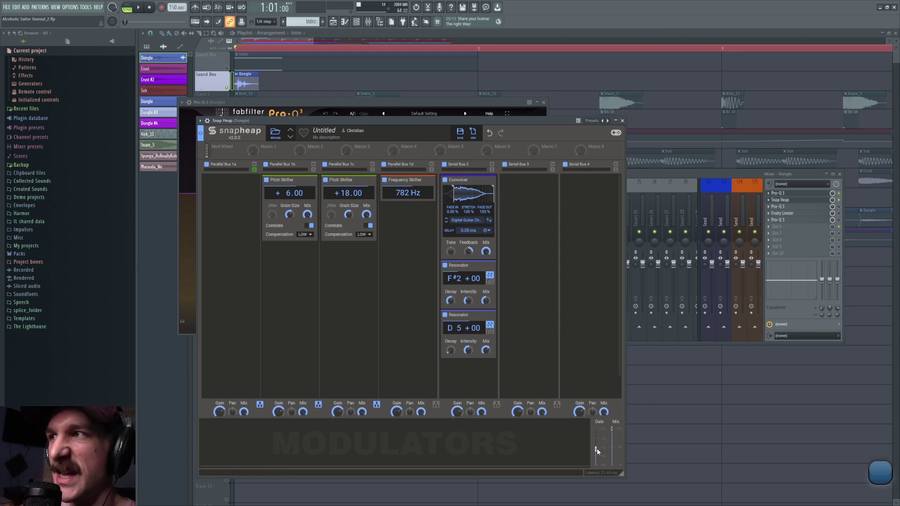
left_click(139, 10)
key("space")
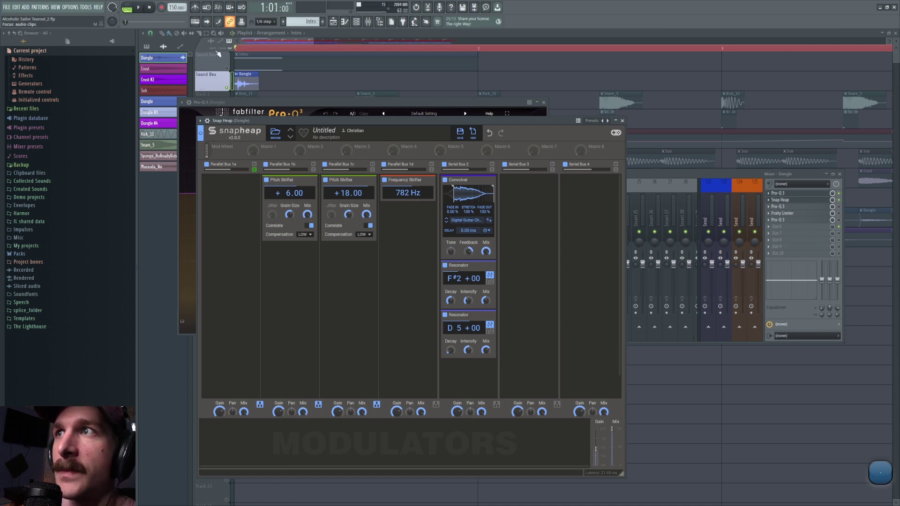
left_click(140, 9)
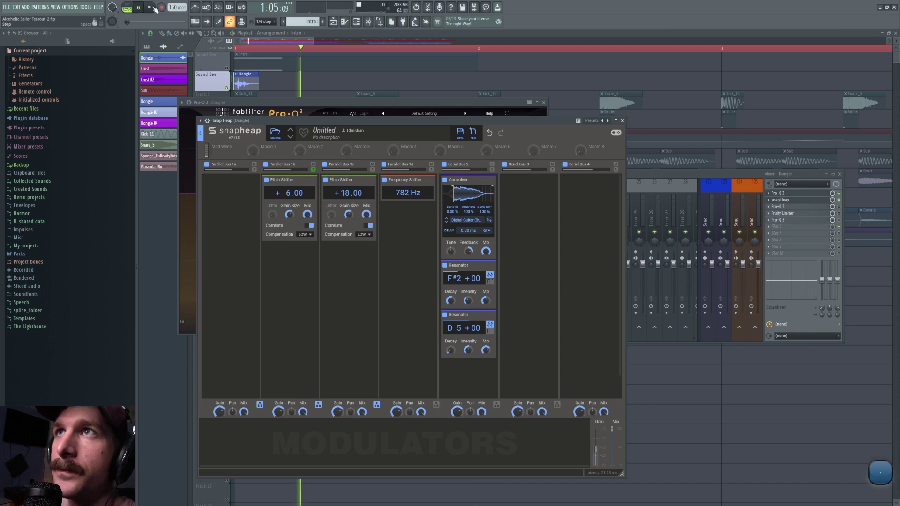
key("space")
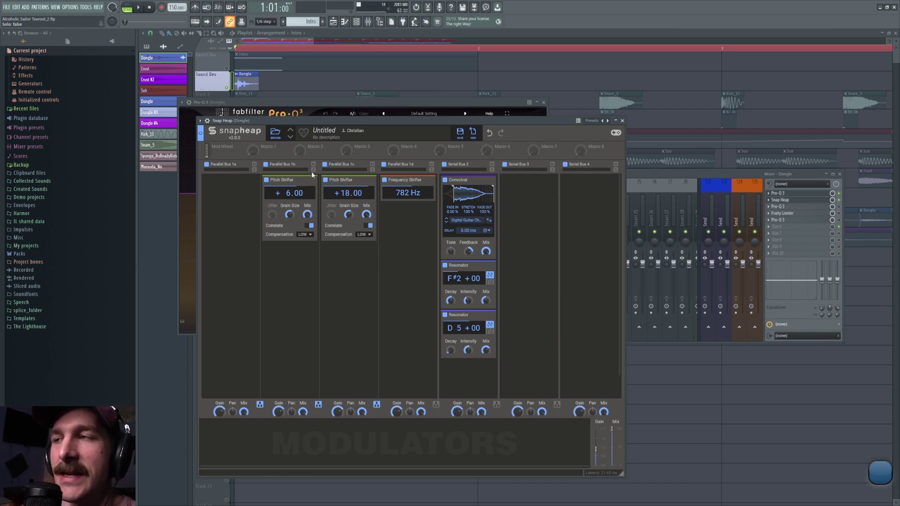
left_click(373, 170)
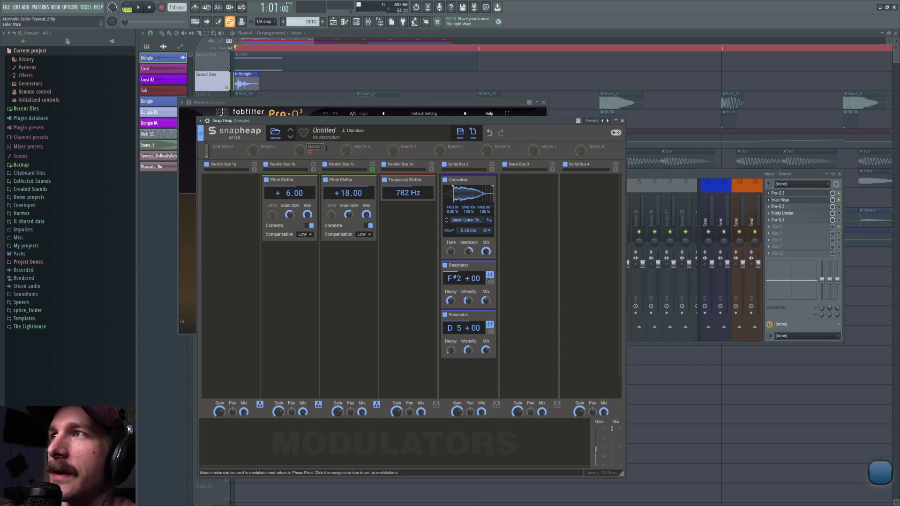
left_click(140, 8)
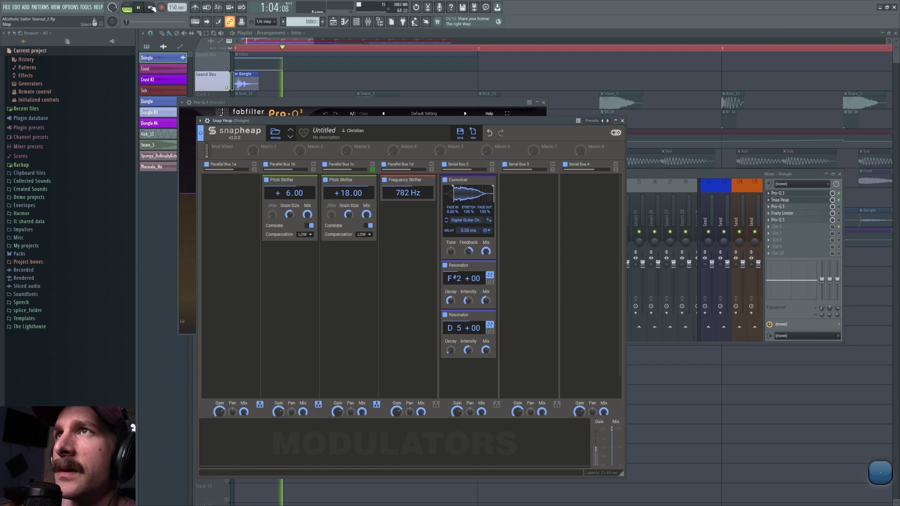
left_click(151, 7)
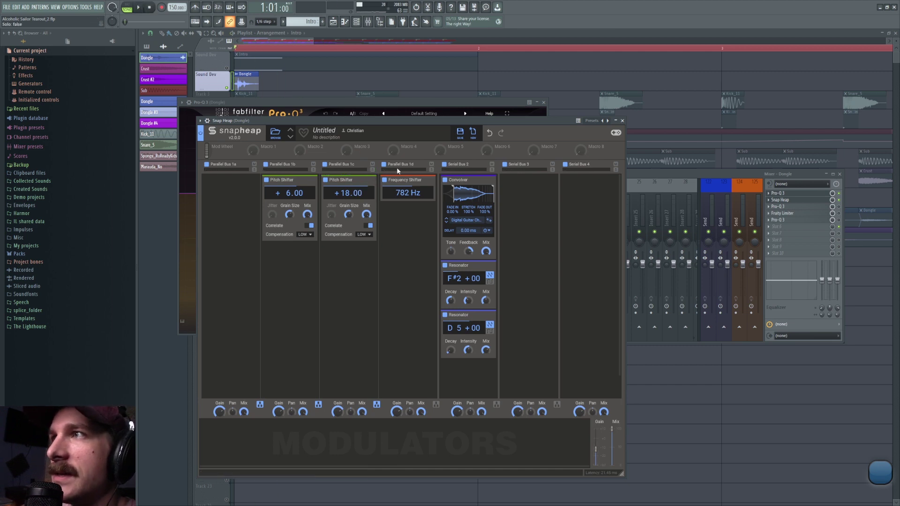
left_click(431, 169)
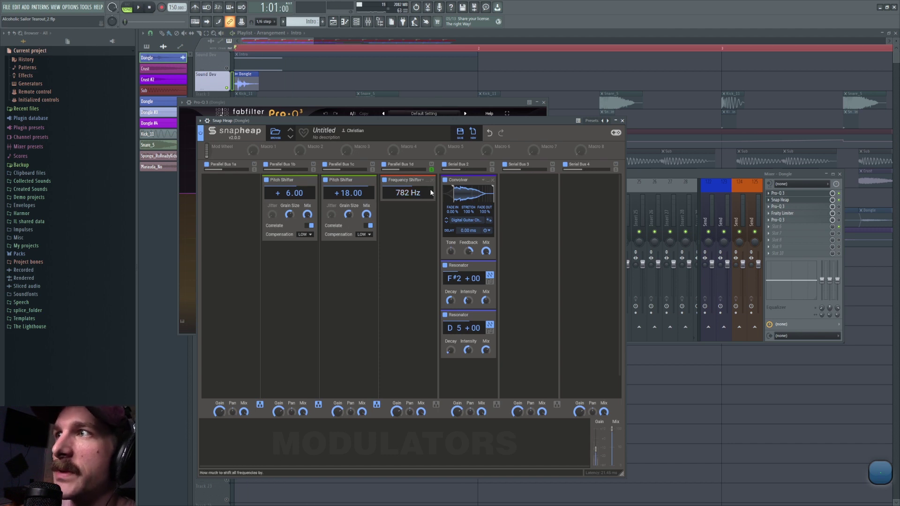
left_click(431, 169)
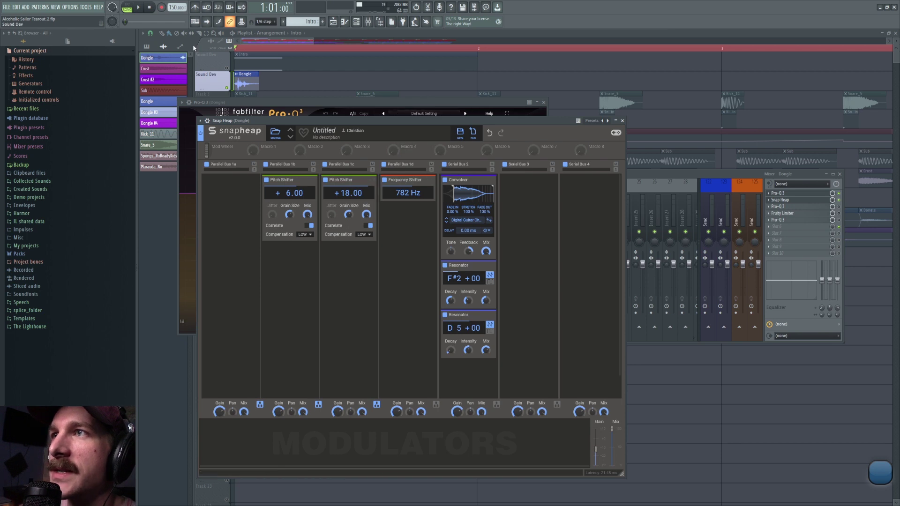
left_click(444, 164)
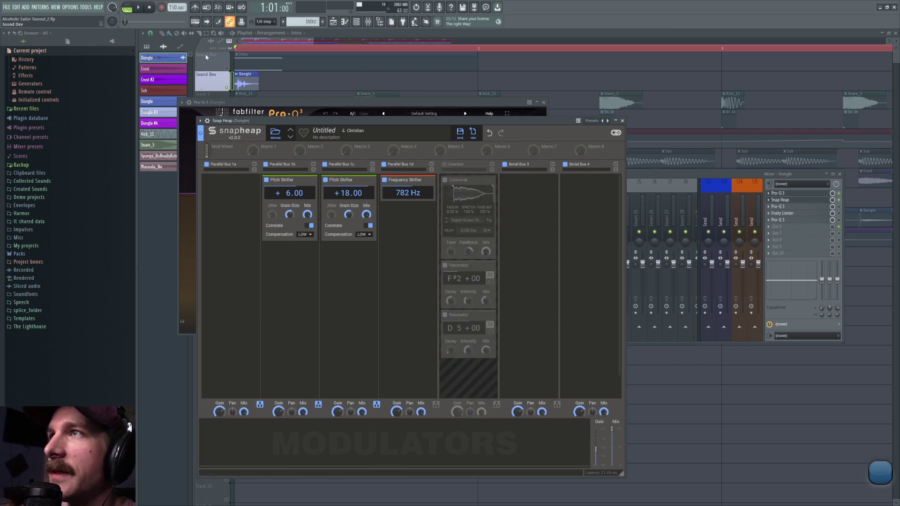
left_click(140, 8)
left_click(148, 8)
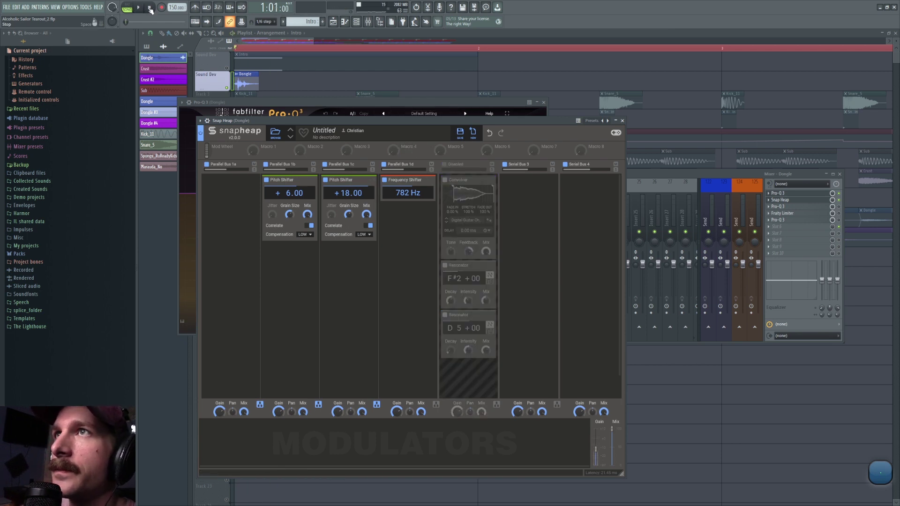
left_click(445, 164)
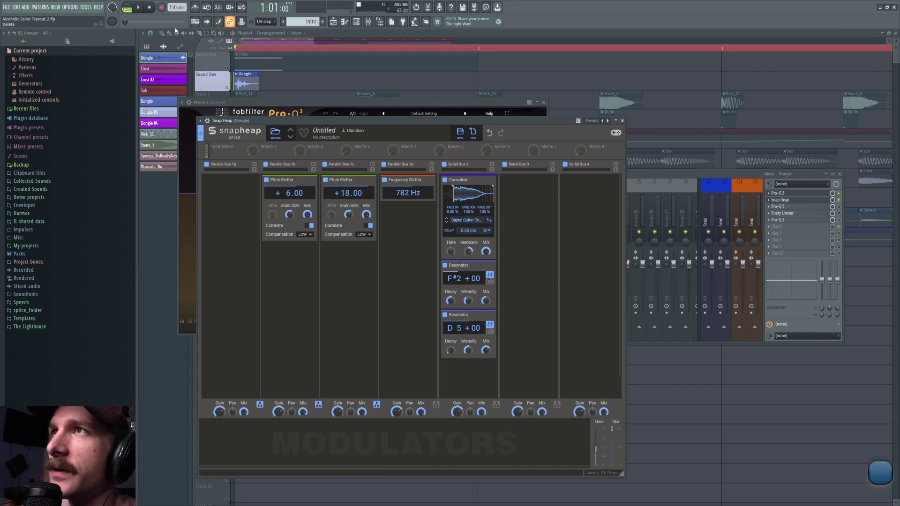
left_click(138, 7)
left_click(151, 7)
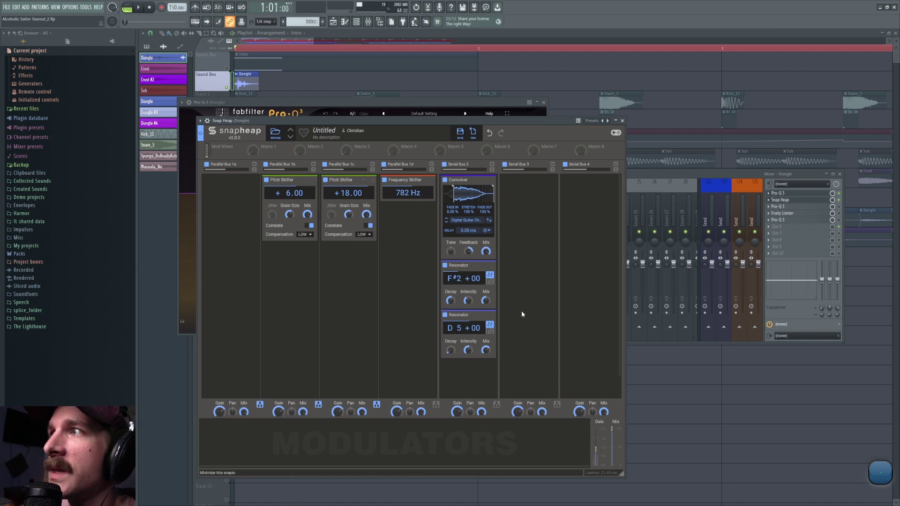
left_click(445, 265)
left_click(446, 315)
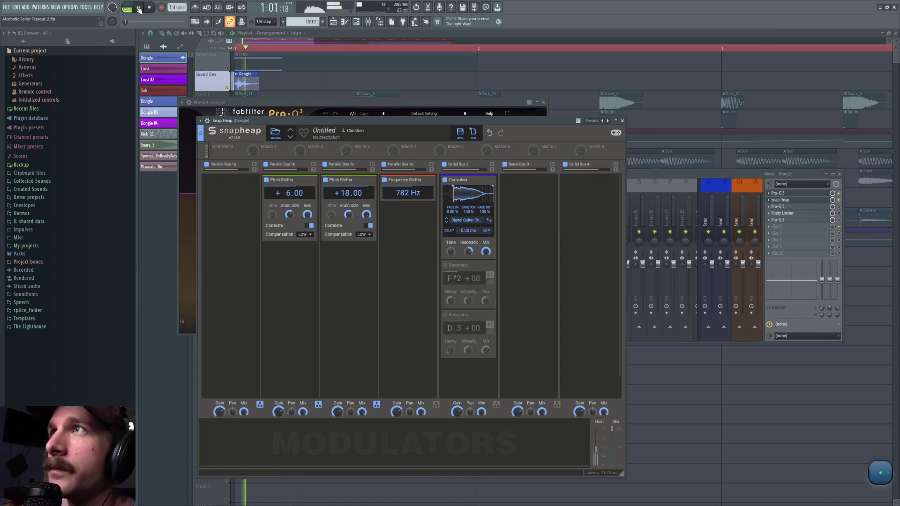
left_click(445, 265)
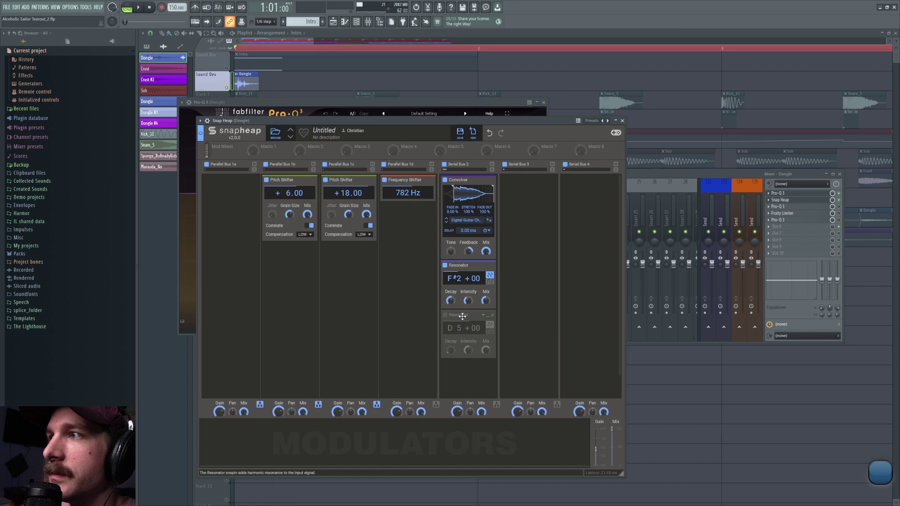
left_click(445, 315)
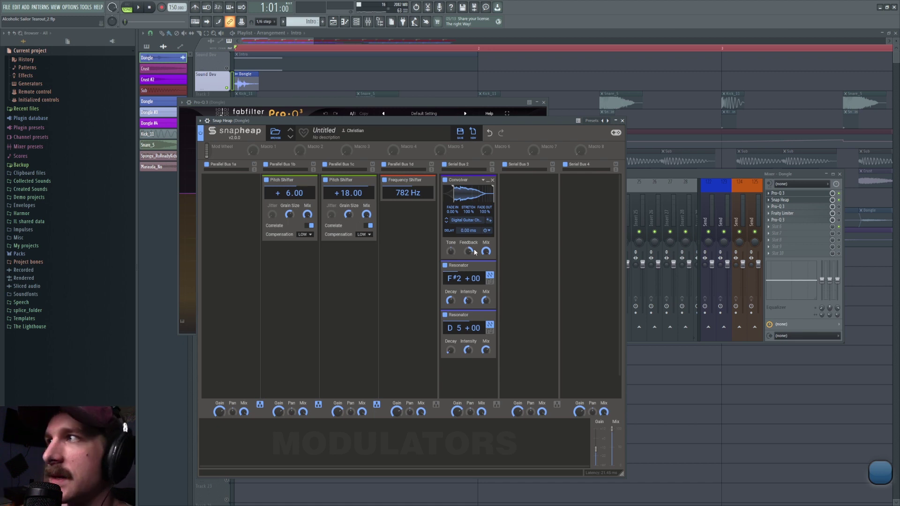
Step: Audition the Dongle insert's first Pro-Q 3 and Fruity Limiter across several playbacks
left_click(796, 211)
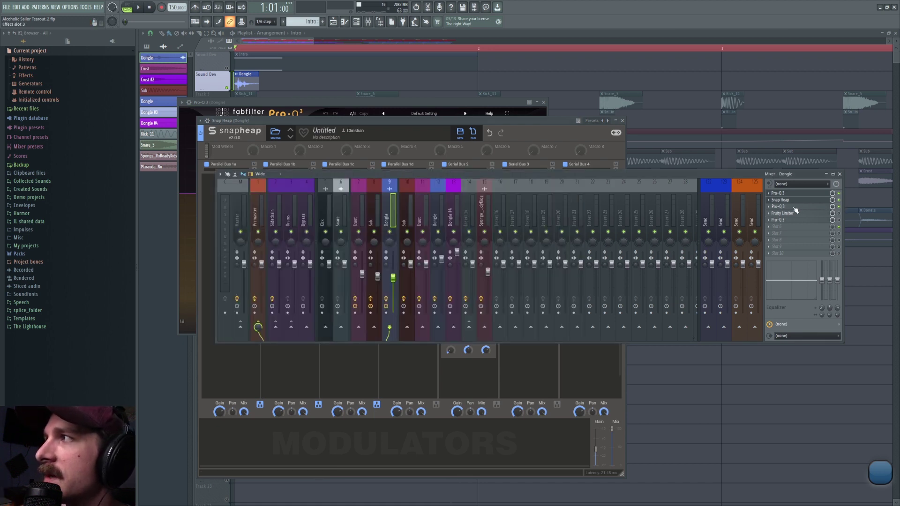
left_click(795, 210)
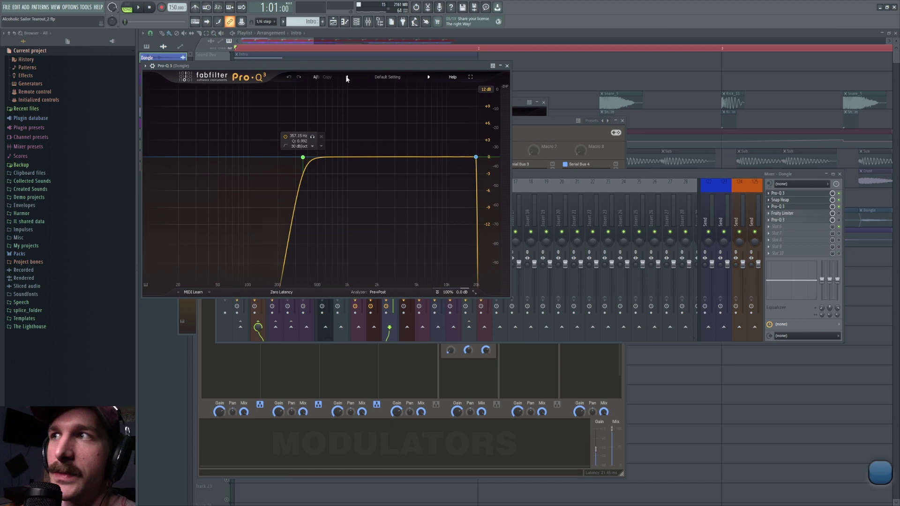
left_click(140, 9)
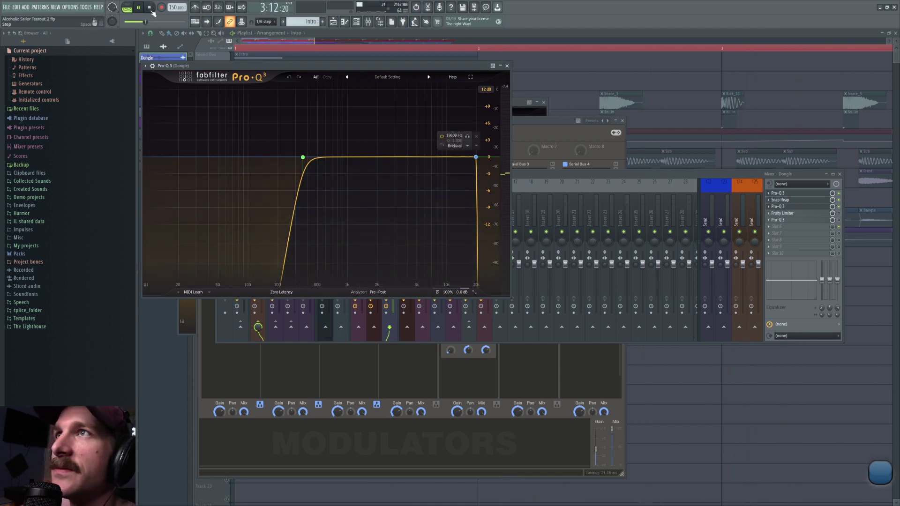
key("space")
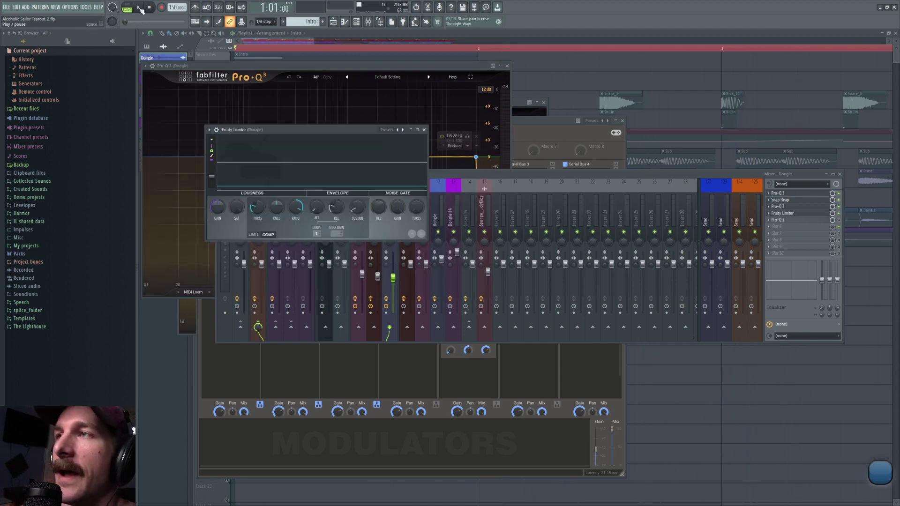
key("space")
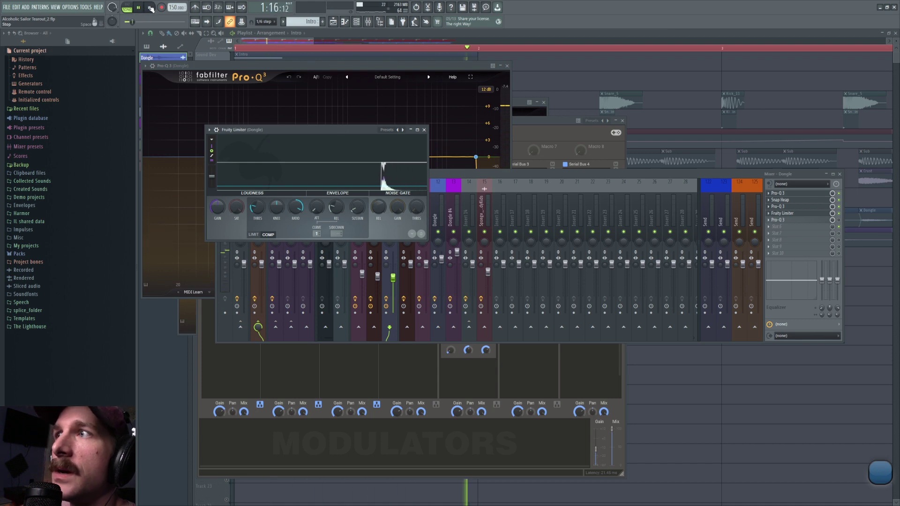
left_click(147, 8)
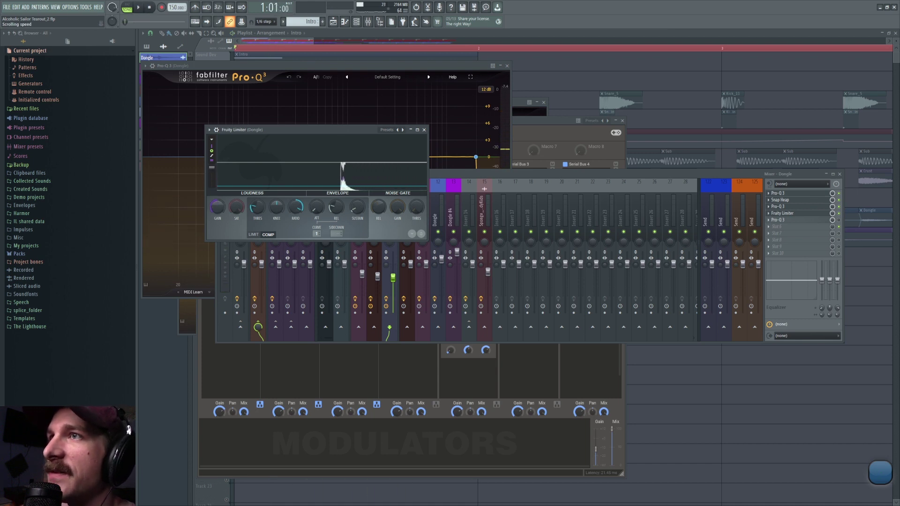
key("space")
left_click(154, 9)
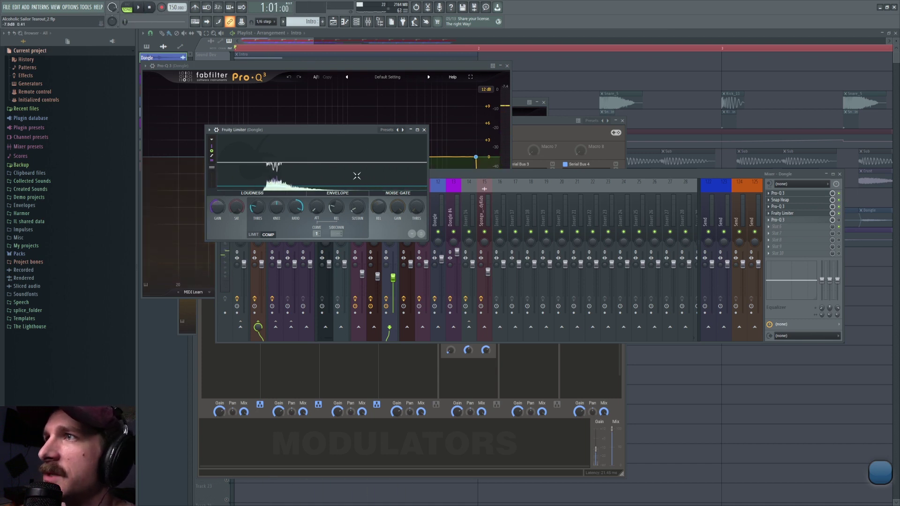
Step: Play through the Dongle's second Pro-Q 3, close all windows, and select the Dongle #4 clips
left_click(838, 224)
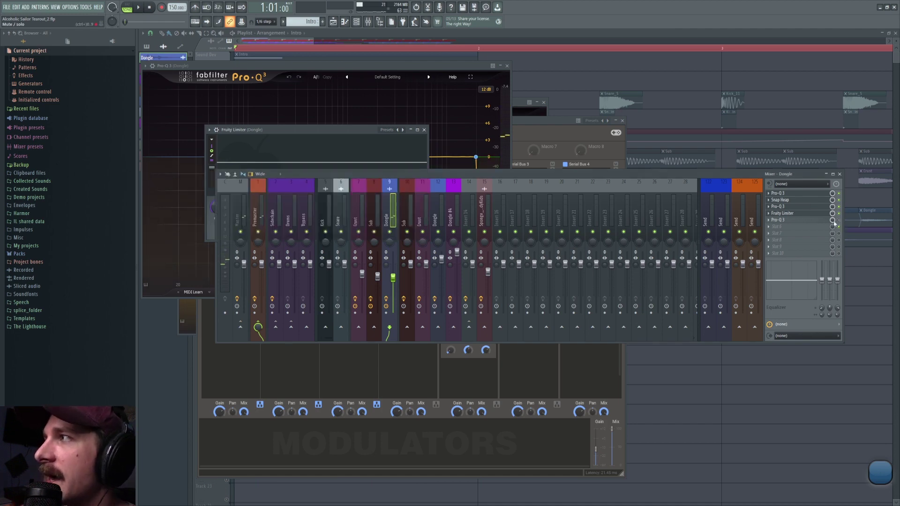
left_click(789, 221)
left_click(788, 221)
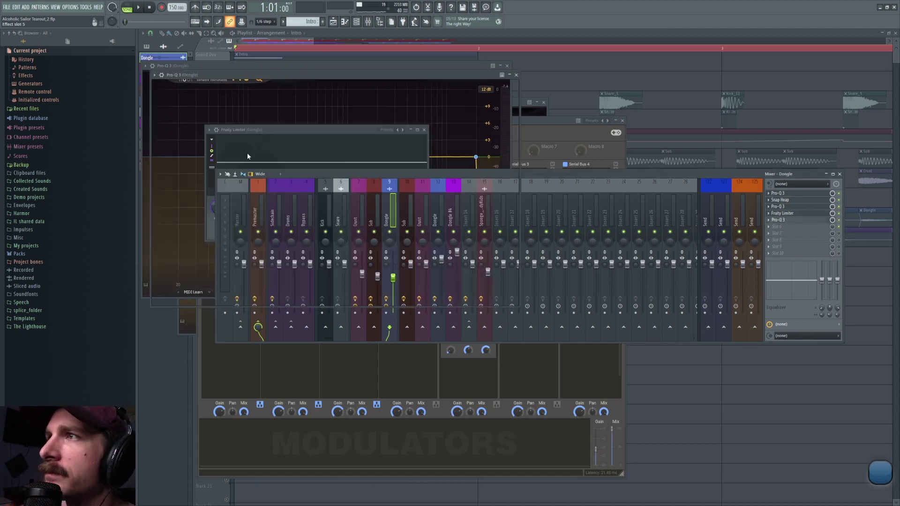
left_click(143, 9)
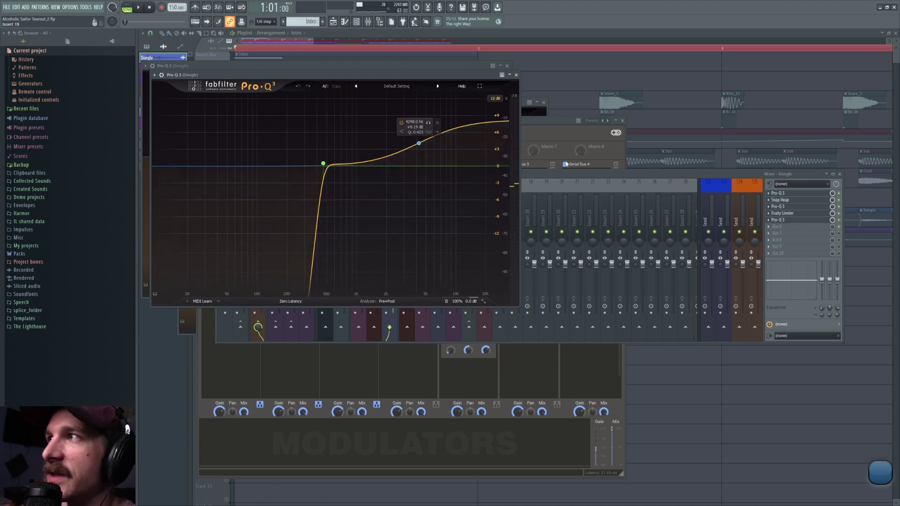
key("F12")
left_click(326, 230)
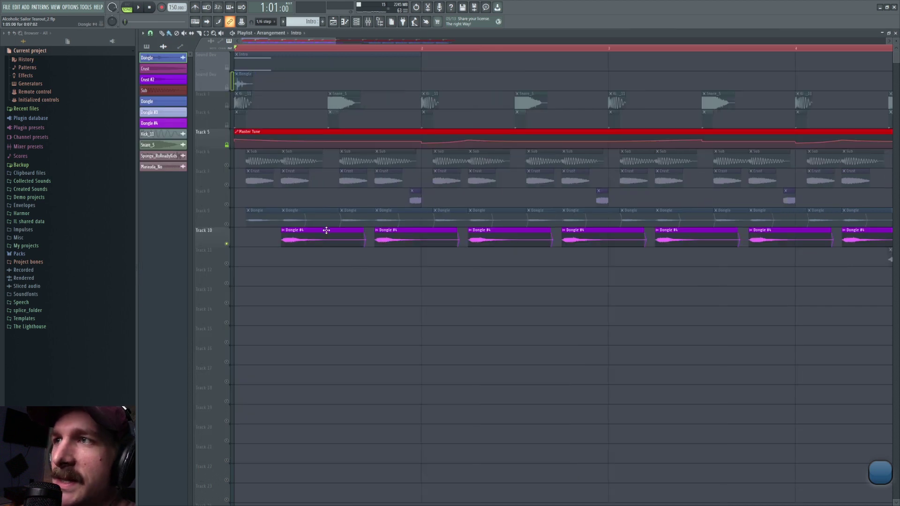
Step: Play the arrangement and pitch the Dongle #4 sample down to -500 cents
key("space")
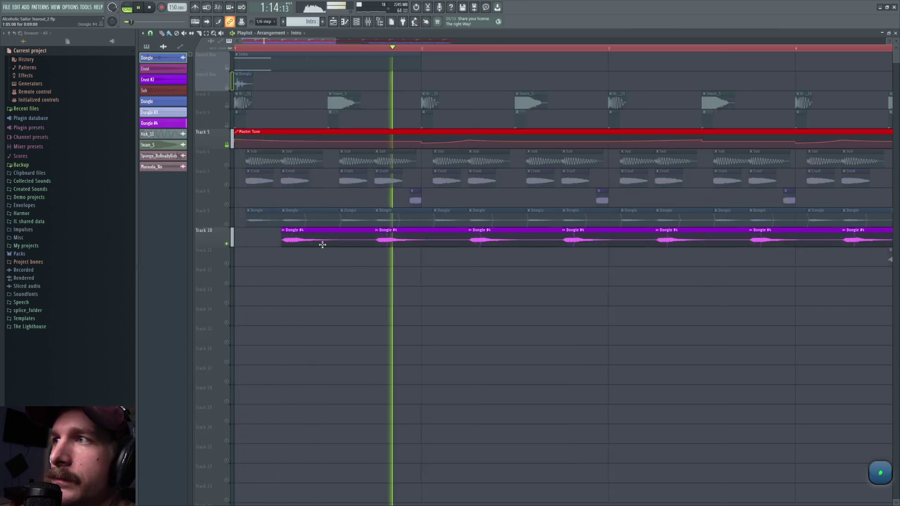
key("space")
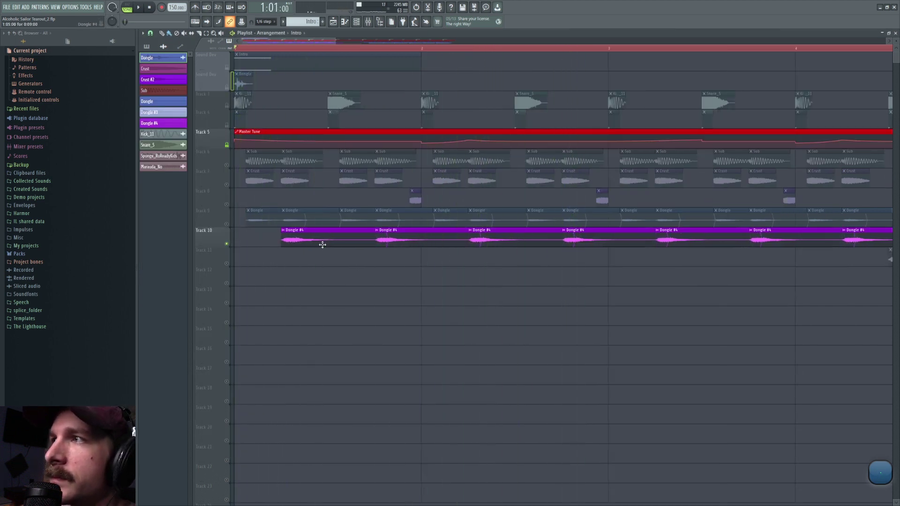
double_click(329, 240)
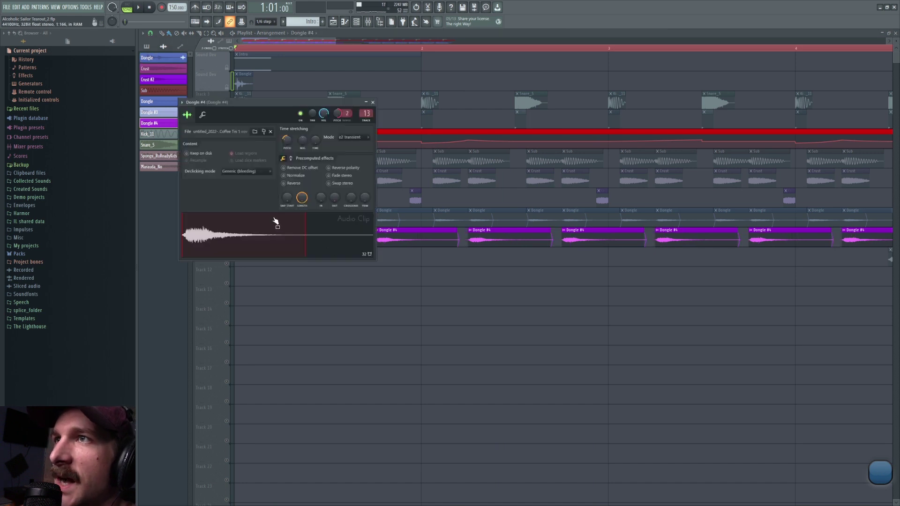
double_click(422, 215)
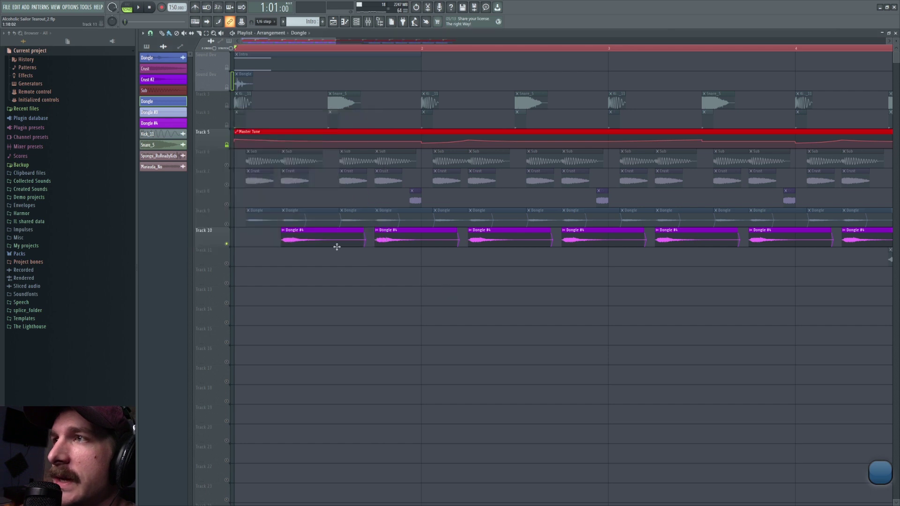
double_click(324, 240)
left_click_drag(286, 138, 286, 155)
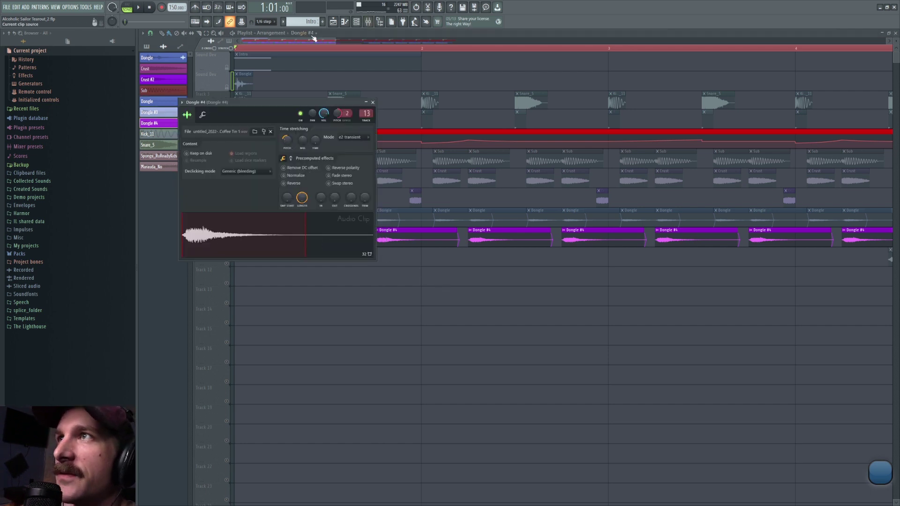
key("Escape")
Step: Play from bar 6 while checking the Dongle #3 sample's channel settings
scroll(387, 45, "down", 6)
scroll(387, 45, "down", 2)
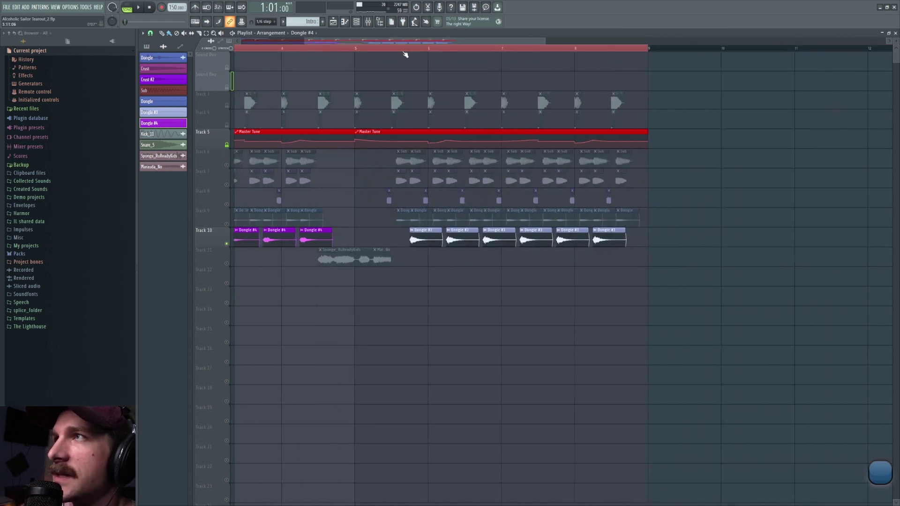
left_click(426, 49)
scroll(427, 48, "up", 3)
key("space")
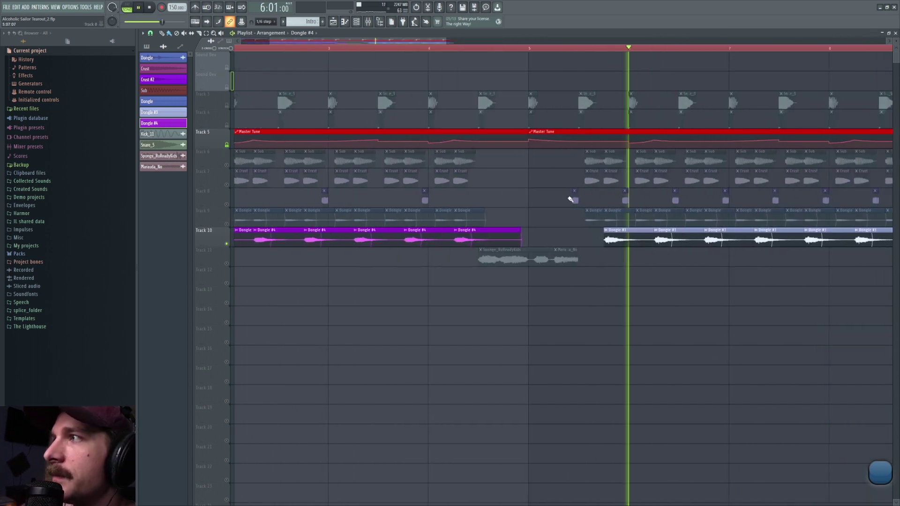
double_click(643, 238)
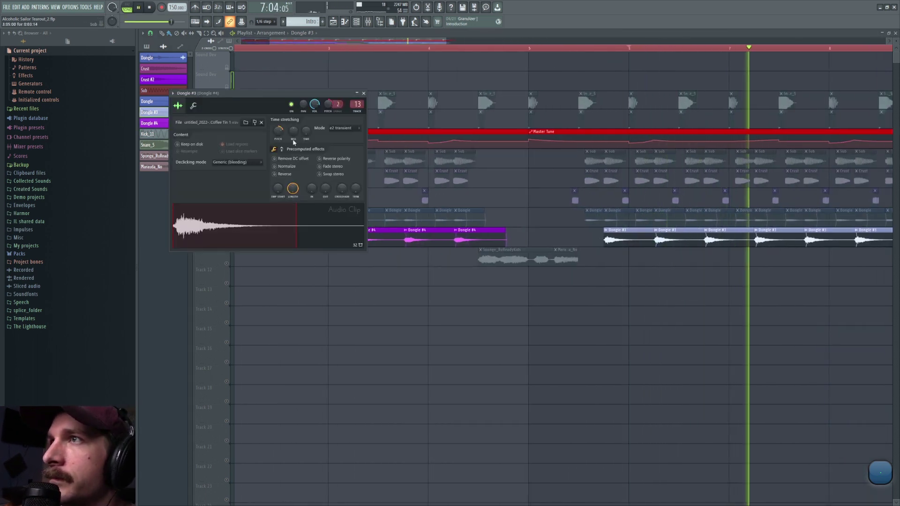
key("space")
key("Escape")
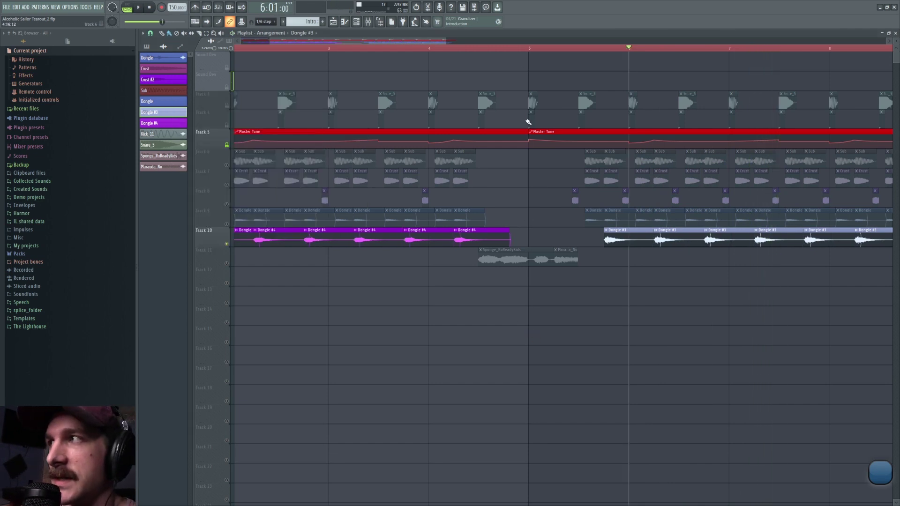
Step: Mute Track 5's Master Tune automation track
scroll(506, 51, "down", 3)
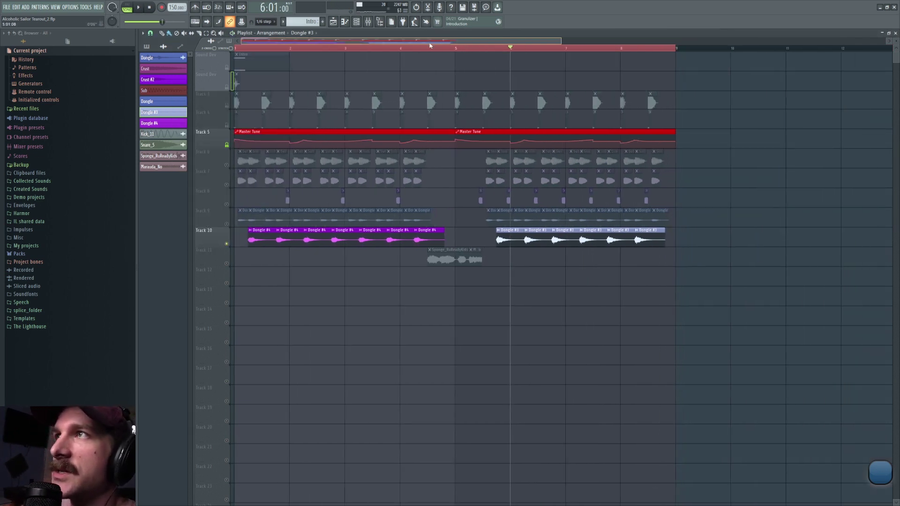
scroll(399, 54, "up", 2)
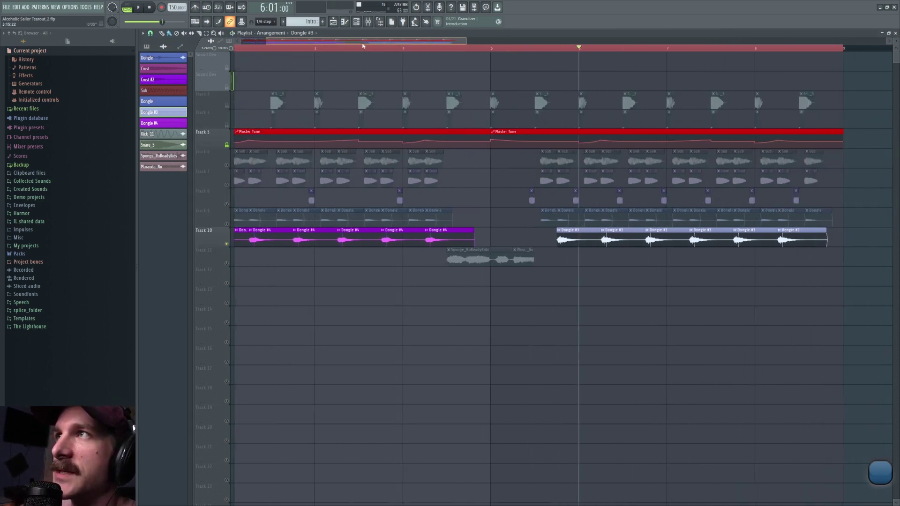
left_click(227, 224)
scroll(436, 356, "up", 2)
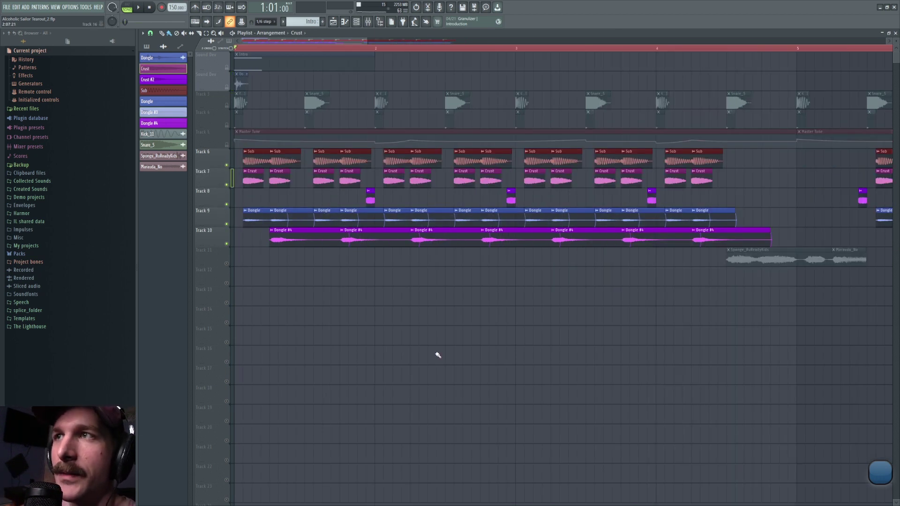
Step: Unmute Master Tune and audition the Sub, Crust and Crust #2 channel settings during playback
key("space")
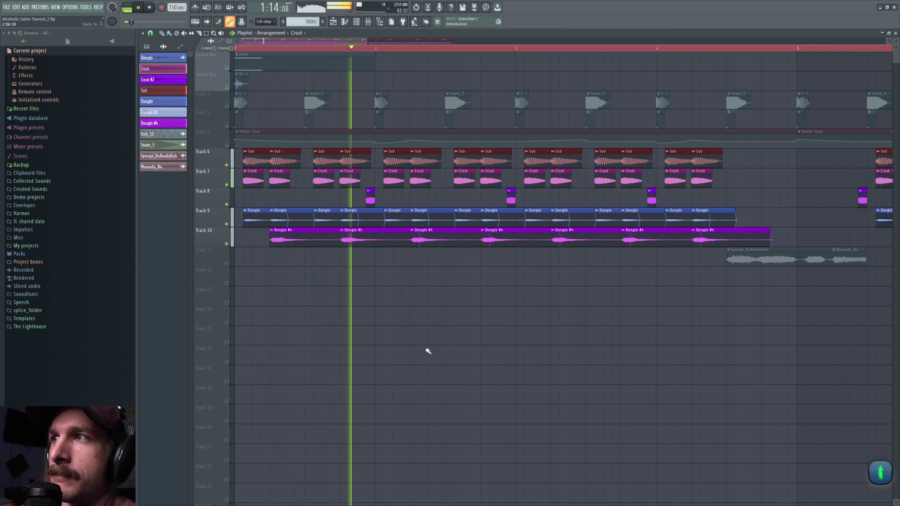
key("space")
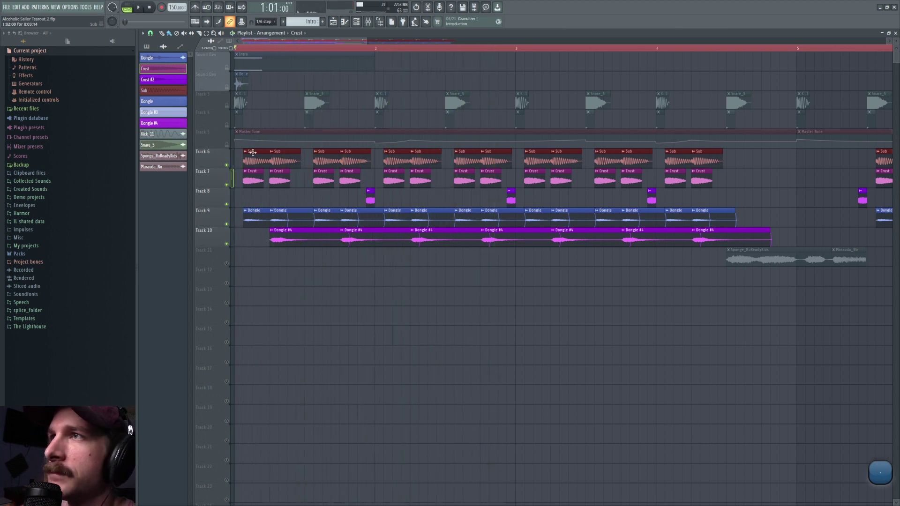
left_click(228, 146)
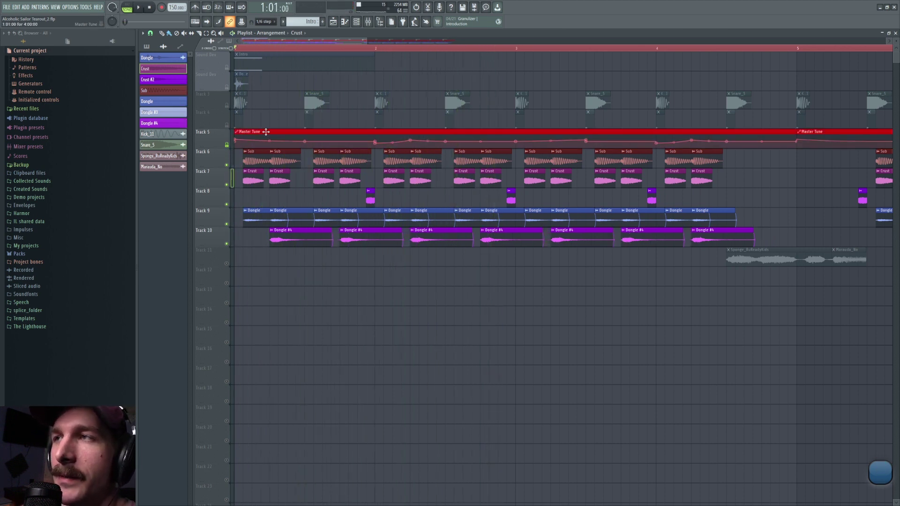
double_click(272, 158)
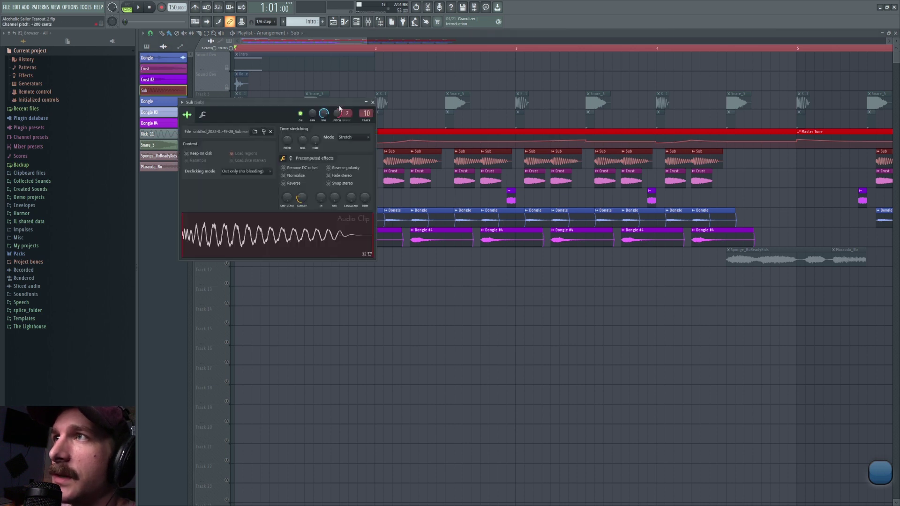
key("Escape")
double_click(298, 174)
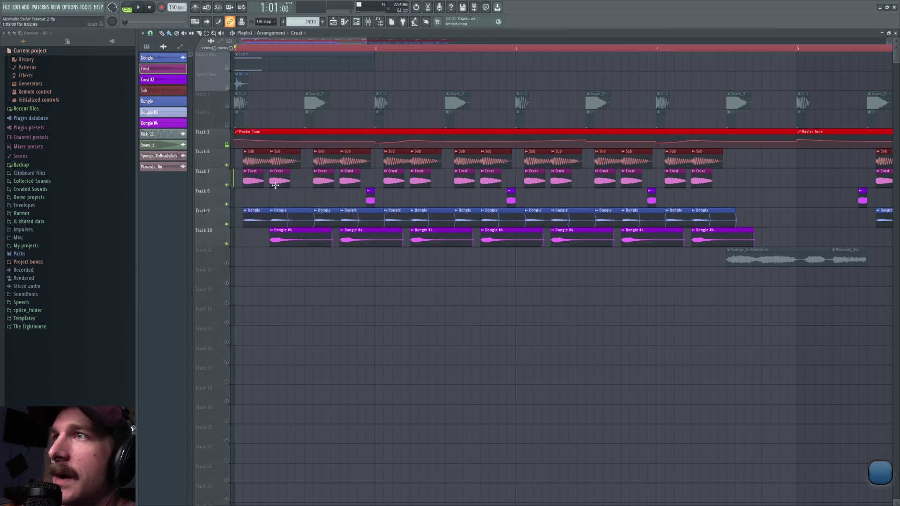
key("Escape")
double_click(369, 199)
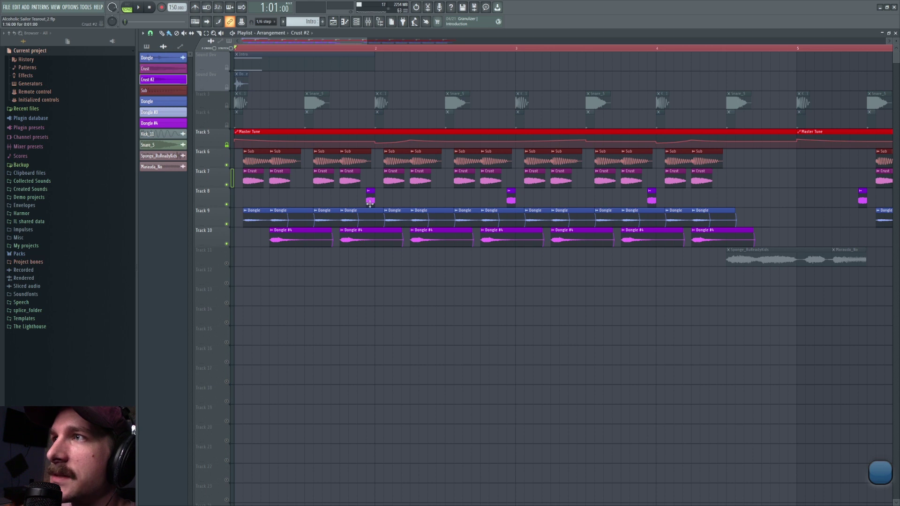
key("space")
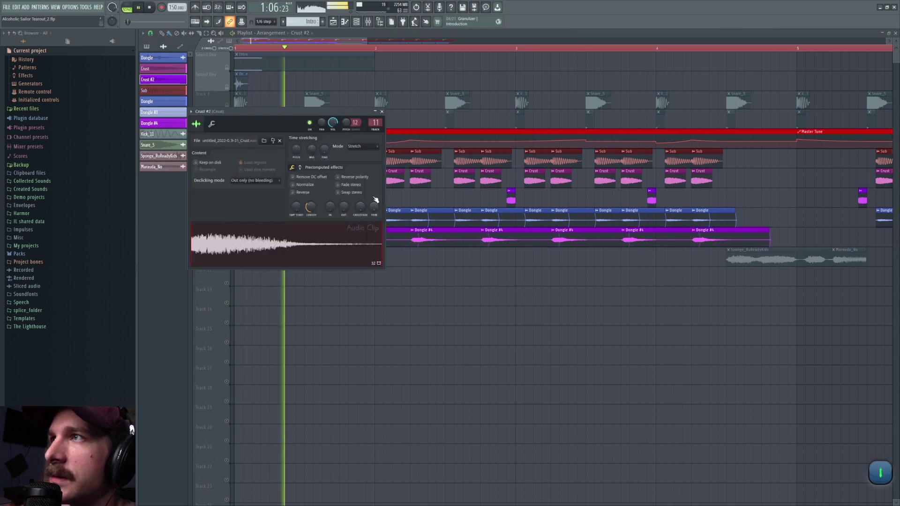
key("Escape")
key("space")
Step: Check the Dongle and Crust #2 channel settings and set the song position early in bar 1
double_click(412, 182)
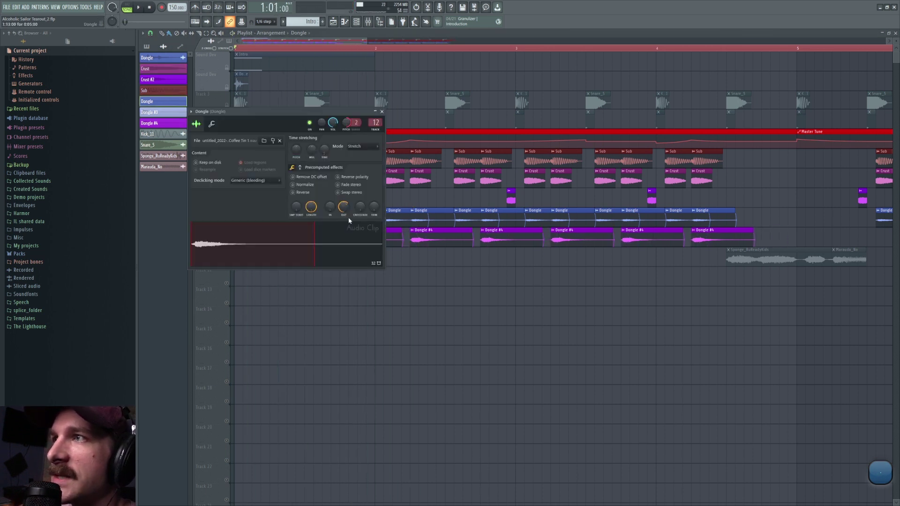
key("Escape")
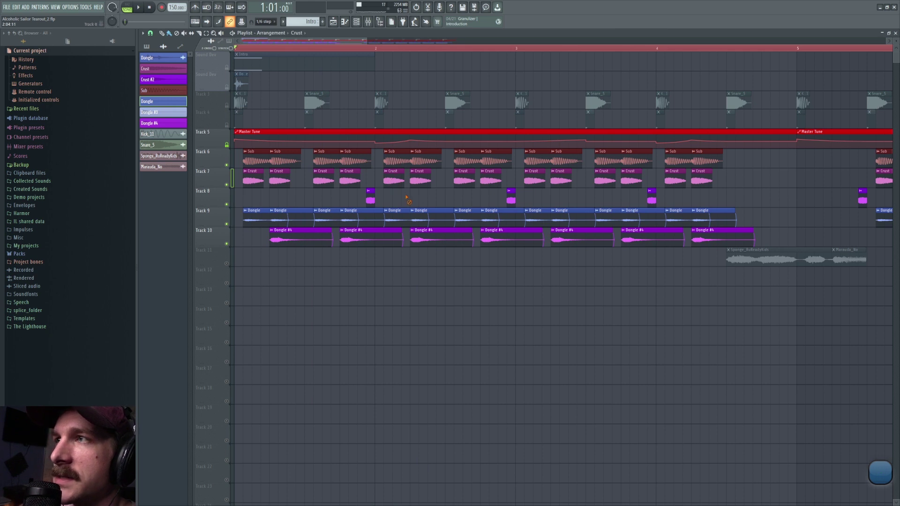
double_click(370, 198)
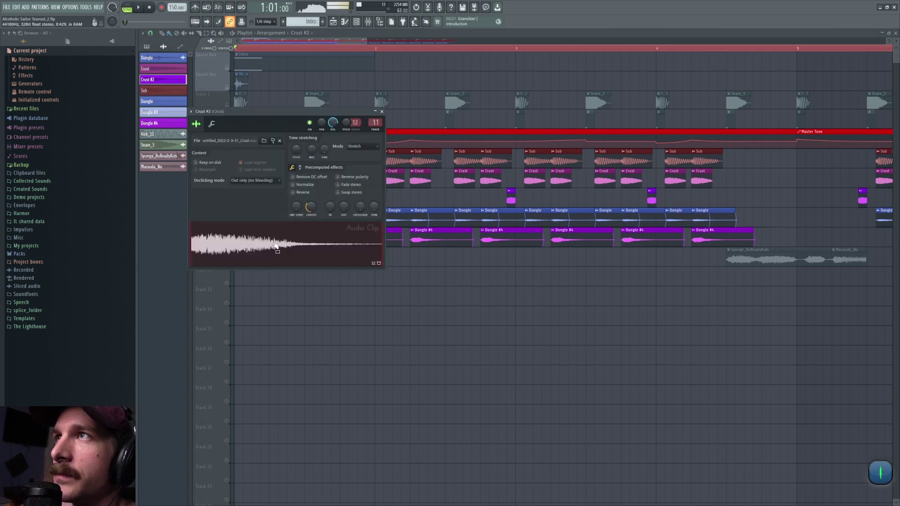
key("Escape")
left_click(341, 48)
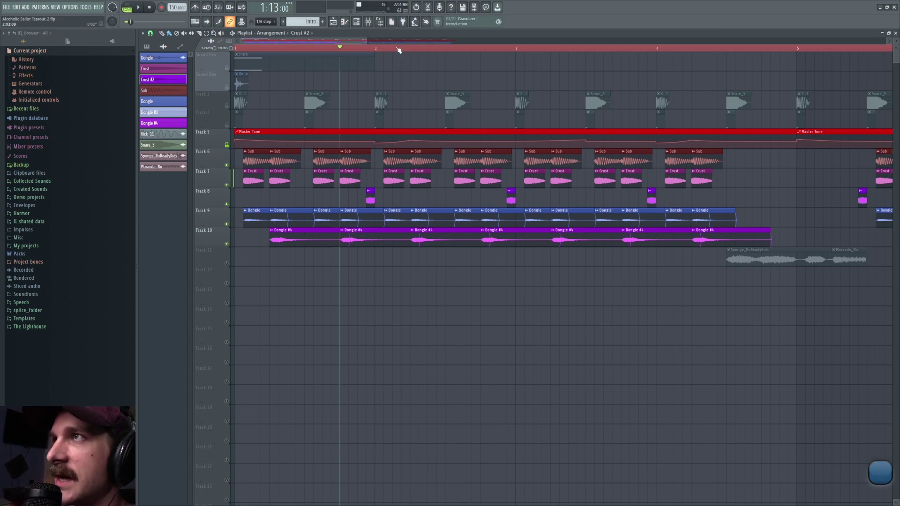
Step: Enlarge the Master Tune automation lane to full height and play to hear the pitch curve
scroll(399, 50, "down", 3)
scroll(237, 82, "up", 2)
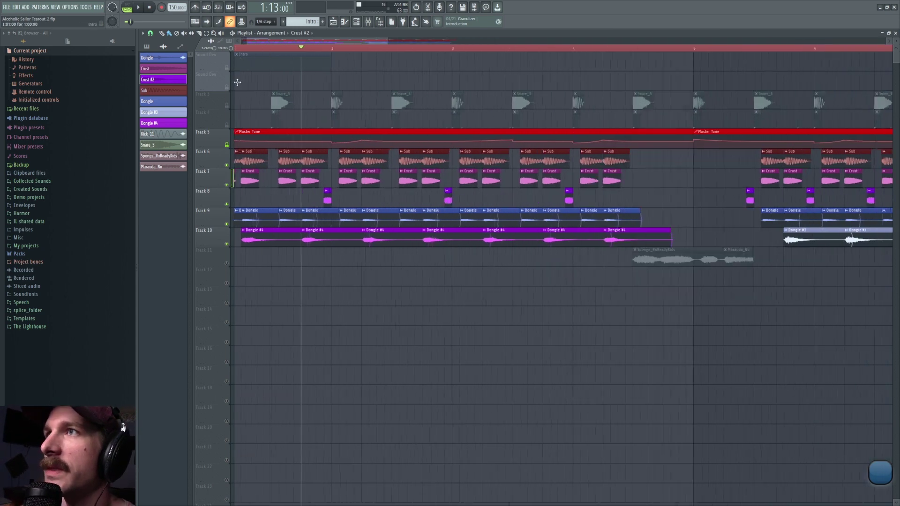
left_click_drag(210, 149, 209, 314)
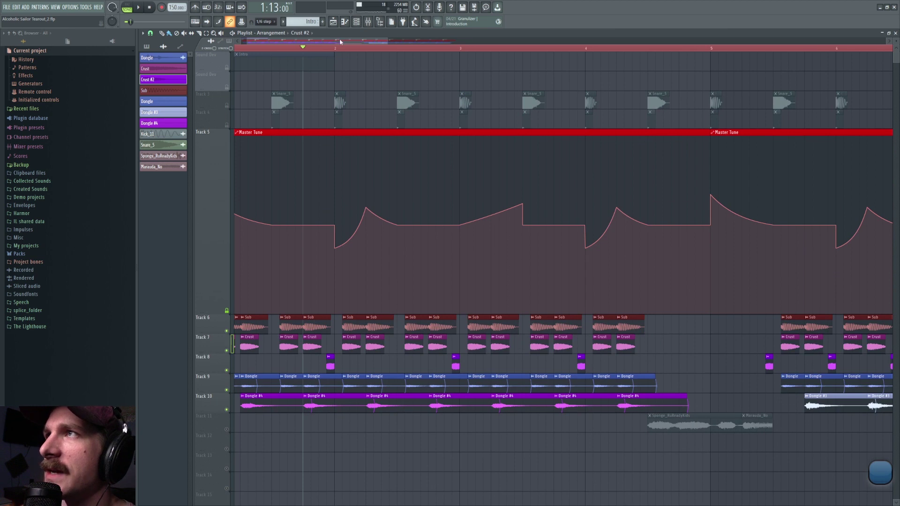
left_click_drag(340, 42, 334, 42)
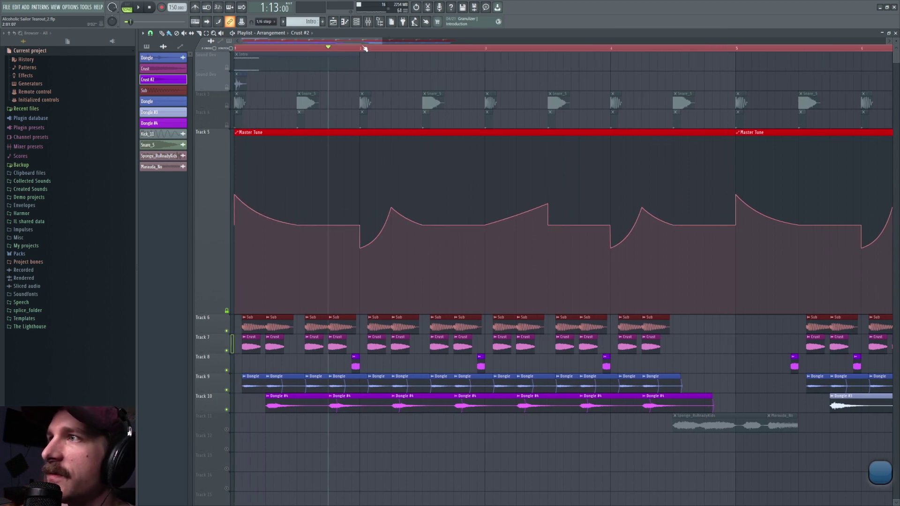
key("space")
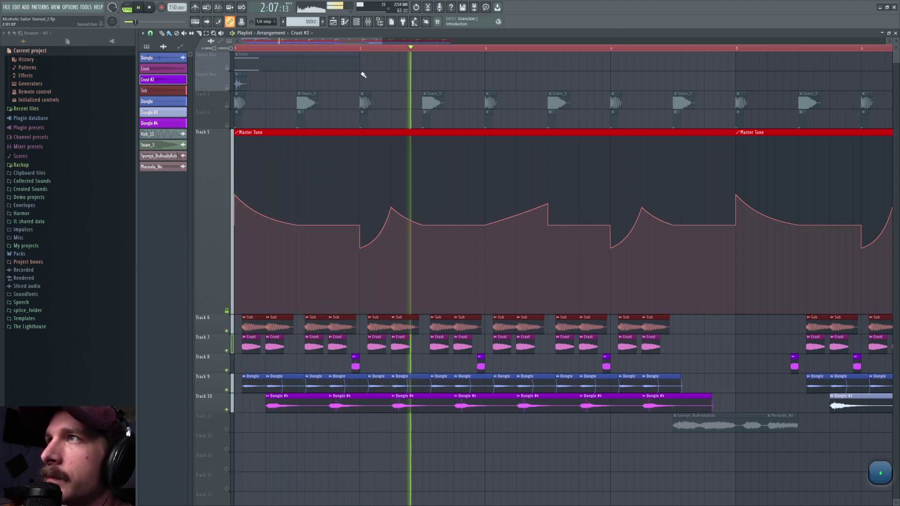
mouse_move(344, 42)
left_mouse_down()
mouse_move(376, 43)
mouse_move(329, 45)
left_mouse_up()
scroll(323, 47, "down", 3)
key("space")
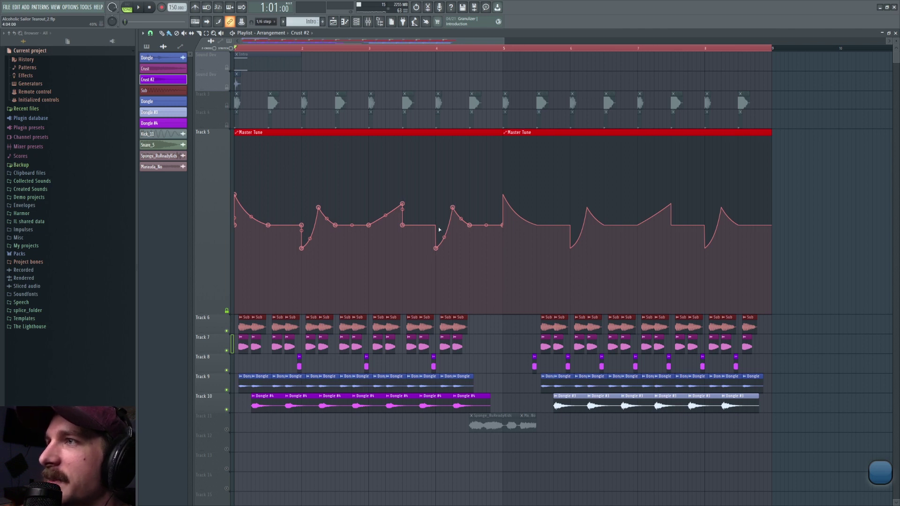
Step: Mute the Master Tune track and play the bass layers without the pitch automation
scroll(512, 310, "down", 1)
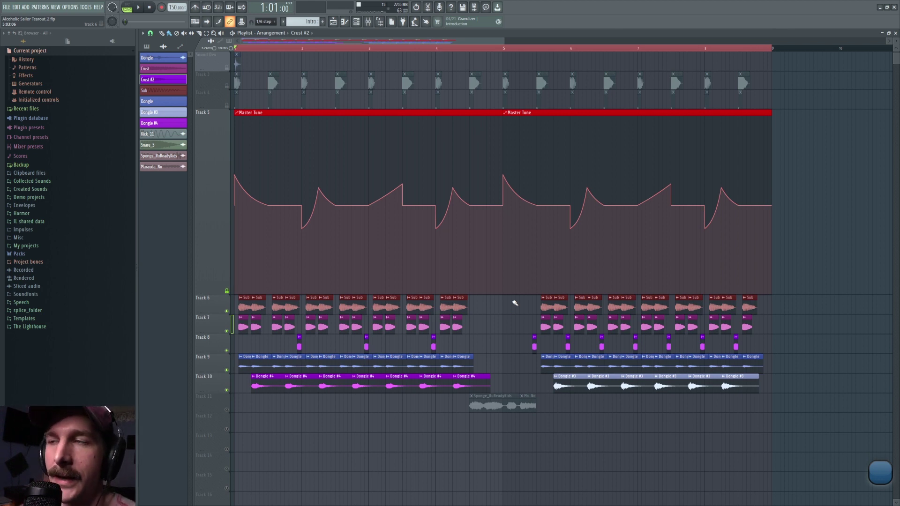
scroll(505, 353, "down", 2)
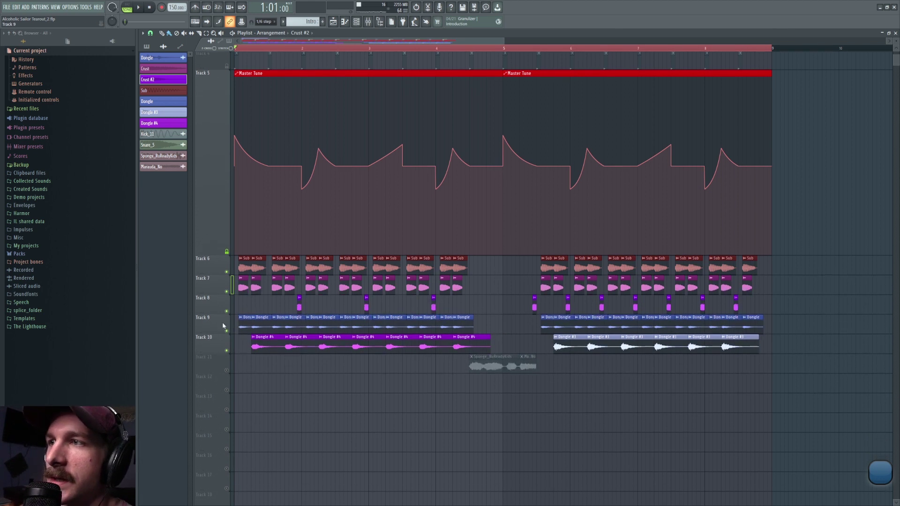
scroll(229, 317, "up", 3)
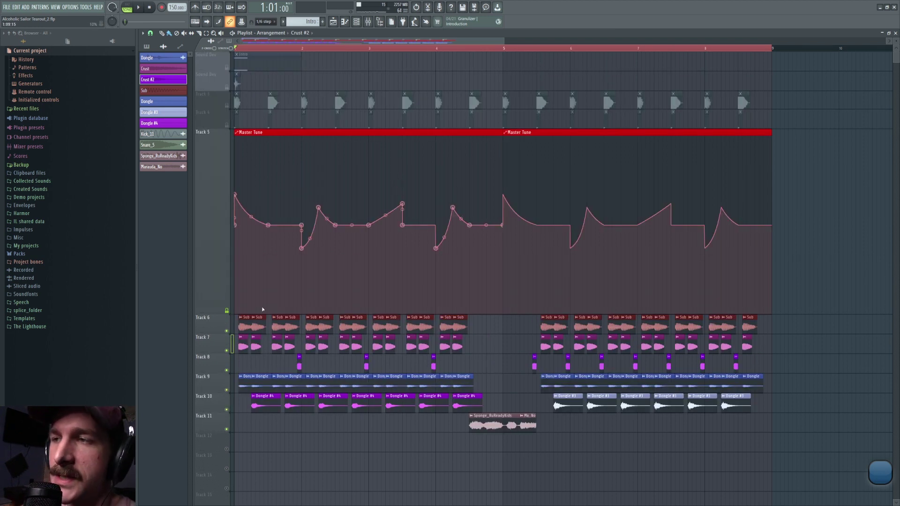
left_click(224, 311)
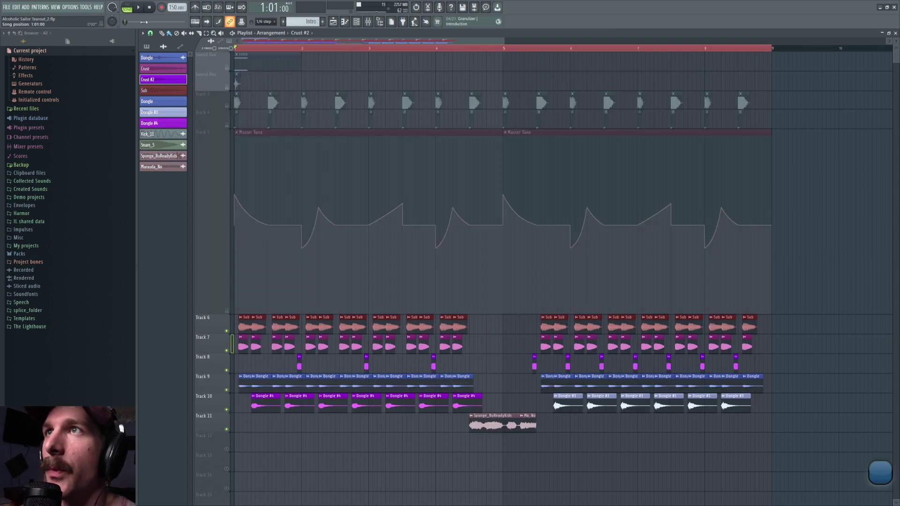
left_click(139, 7)
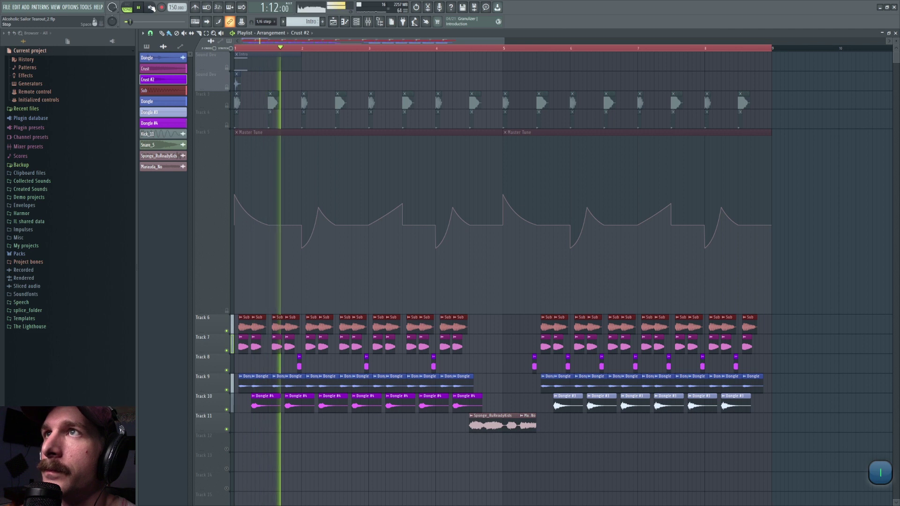
left_click(150, 9)
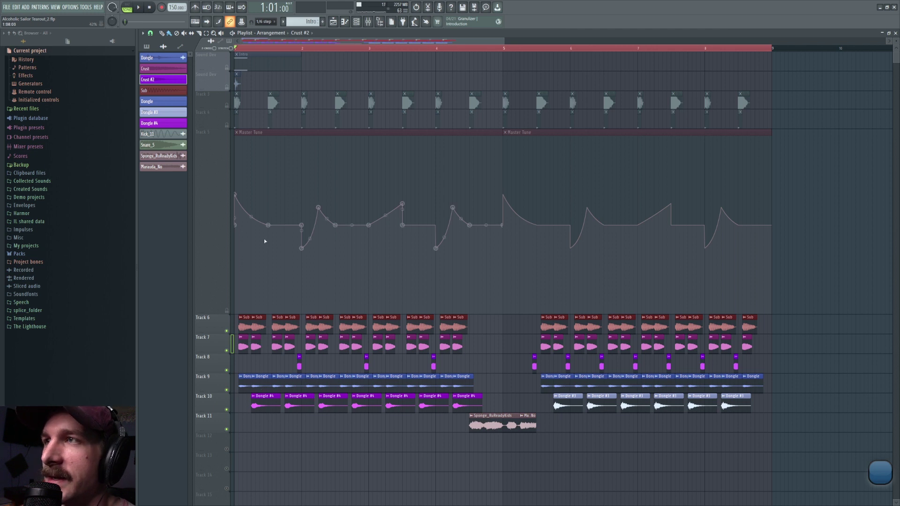
scroll(251, 187, "up", 6)
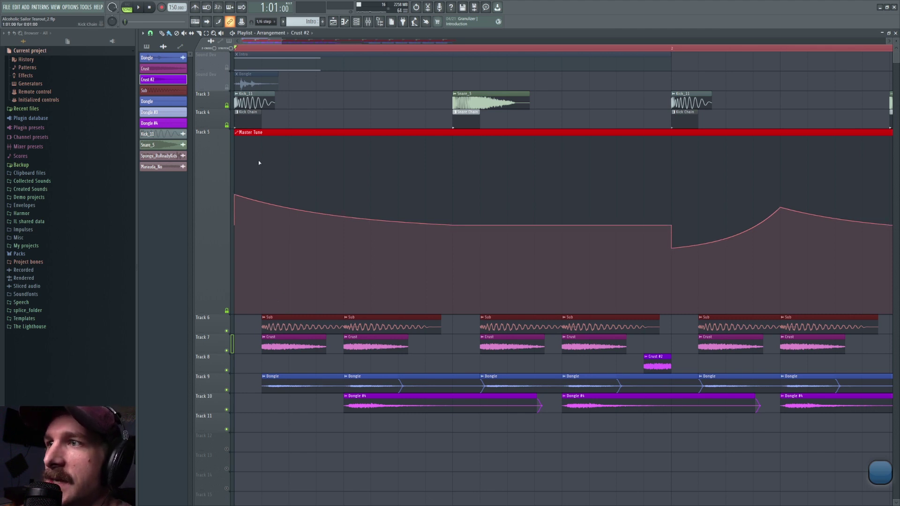
Step: Undo the Sub and Crust clip moves, zoom out to the whole arrangement, and mute Track 7's Crust
left_click_drag(295, 327, 245, 347)
key("space")
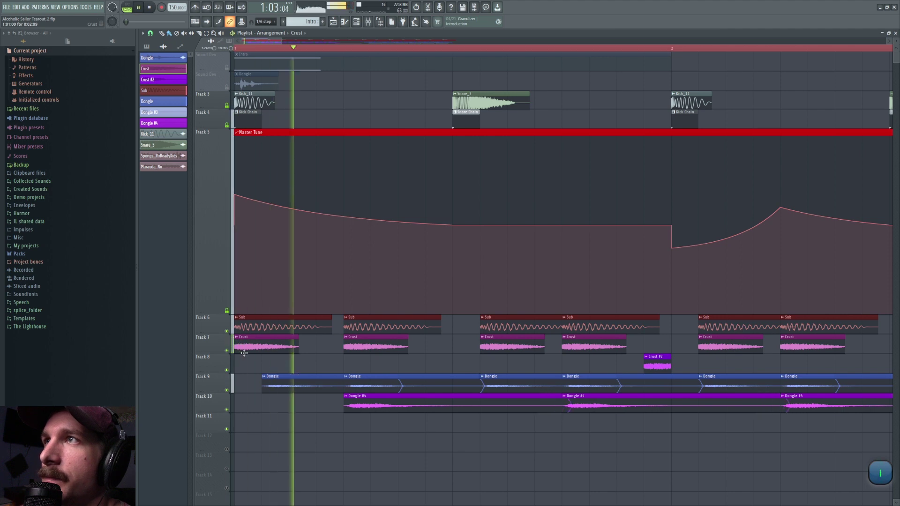
key("space")
key("ctrl+z")
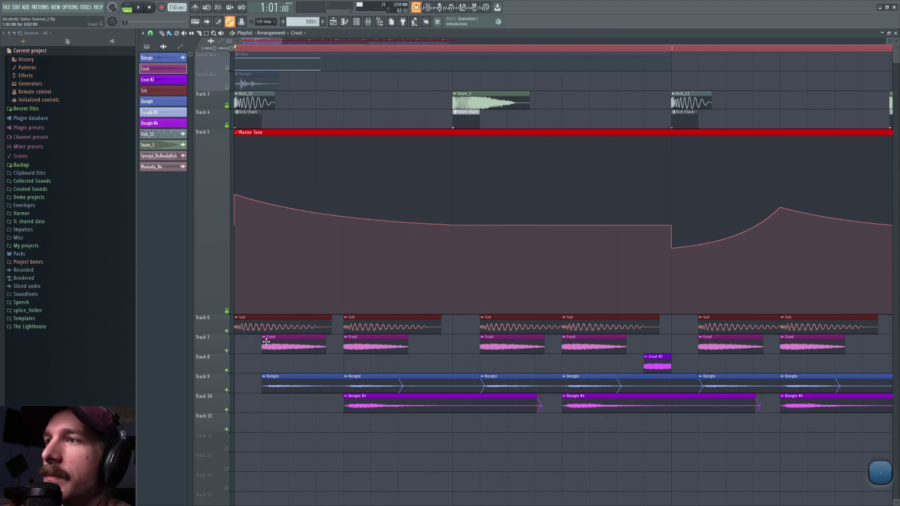
key("ctrl+z")
key("ctrl+z")
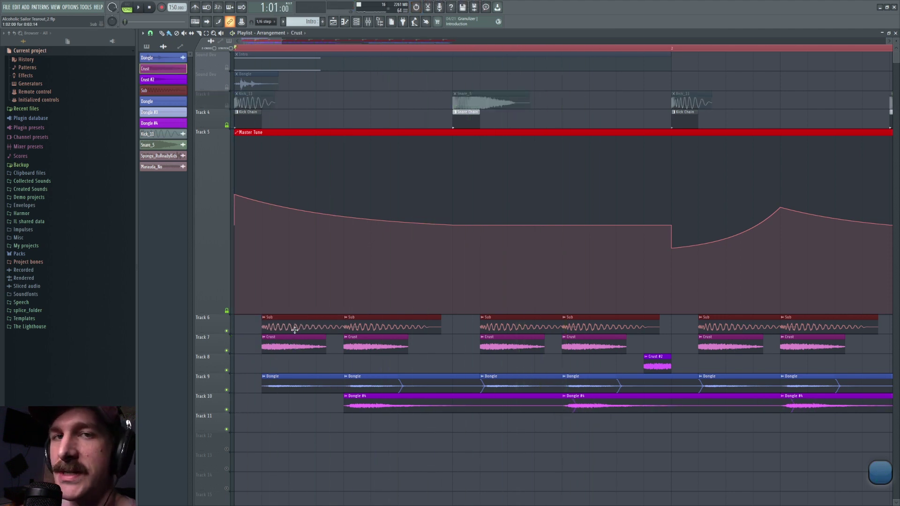
left_click(368, 22)
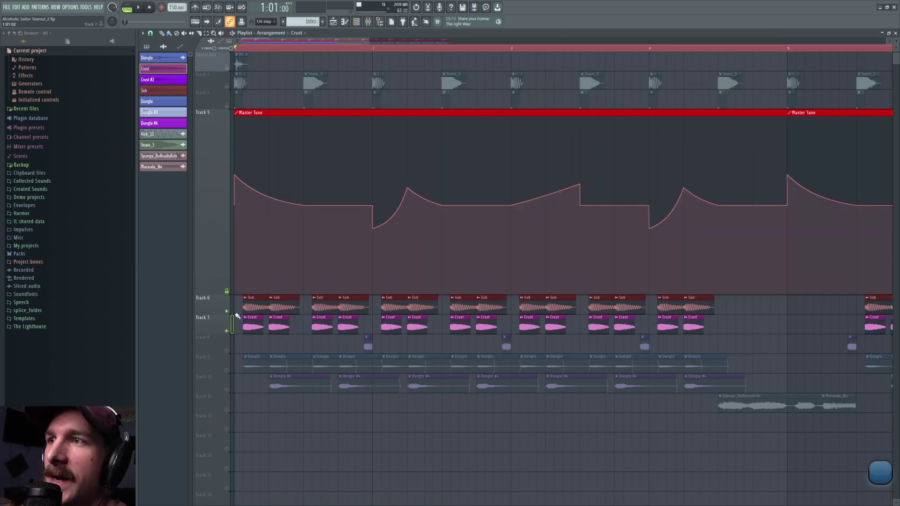
left_click(227, 330)
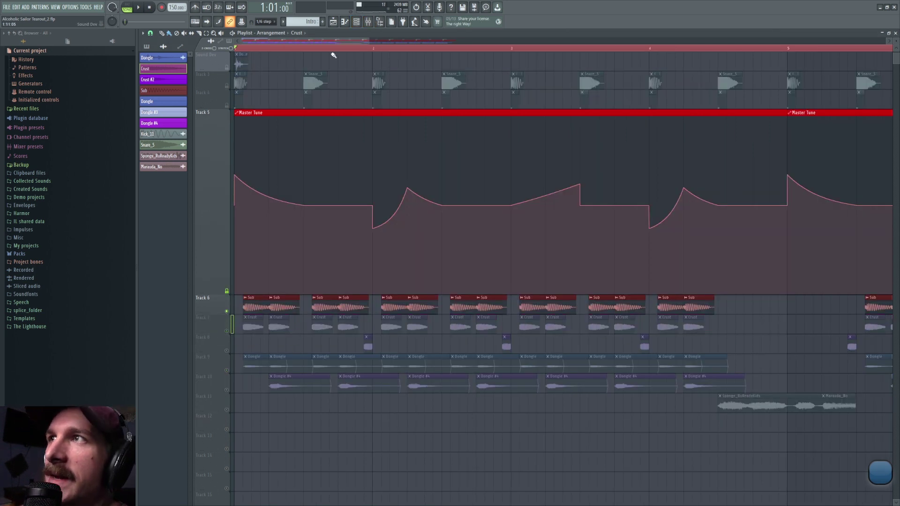
Step: Play the song with the Sub channel's Pro-Q 3 open, then close it and the mixer
left_click(369, 22)
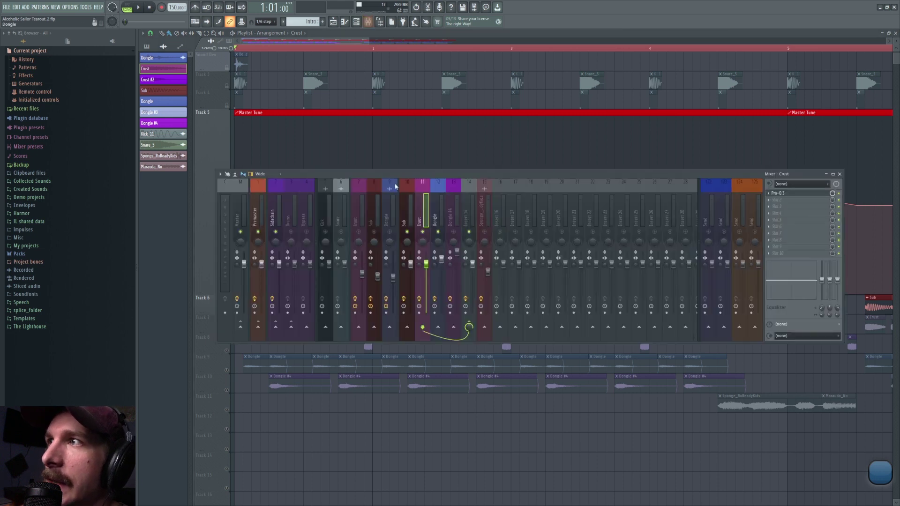
left_click(407, 220)
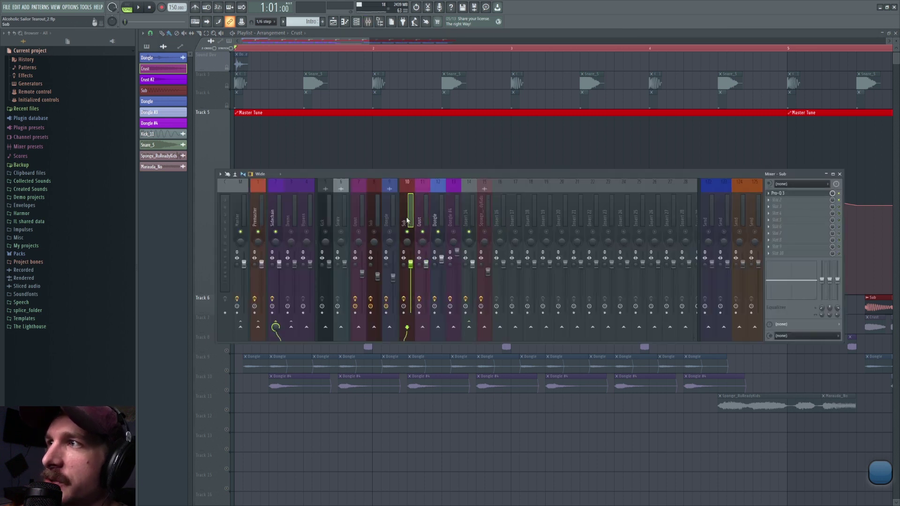
left_click(798, 196)
key("space")
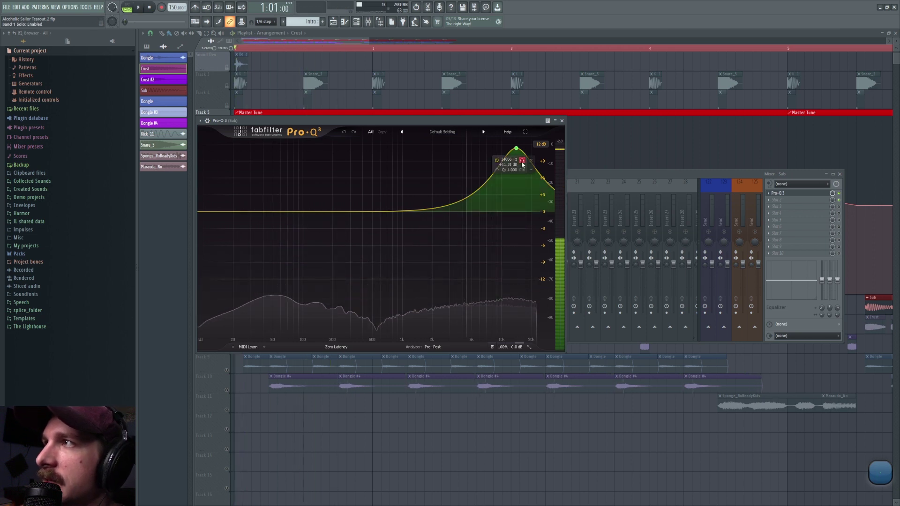
key("F12")
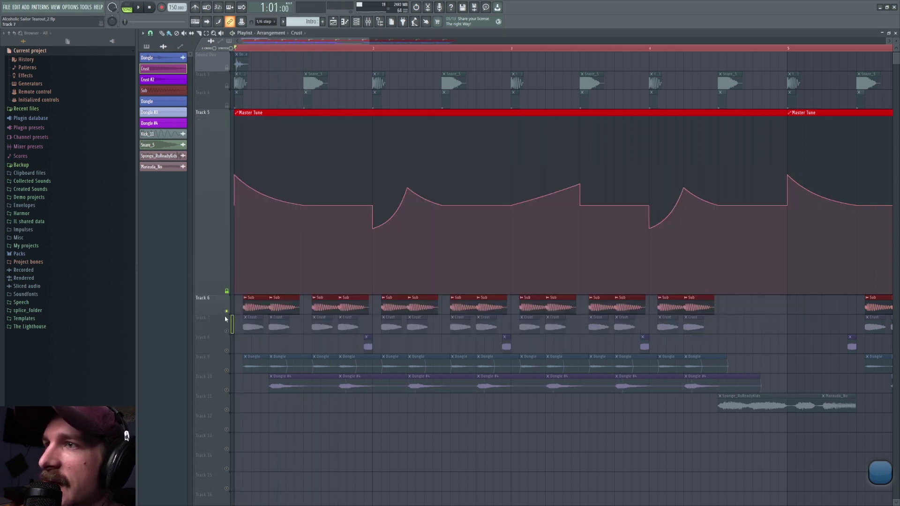
Step: Play the song through the Crust channel's Pro-Q 3, then close the EQ and mixer
left_click(368, 22)
left_click(423, 215)
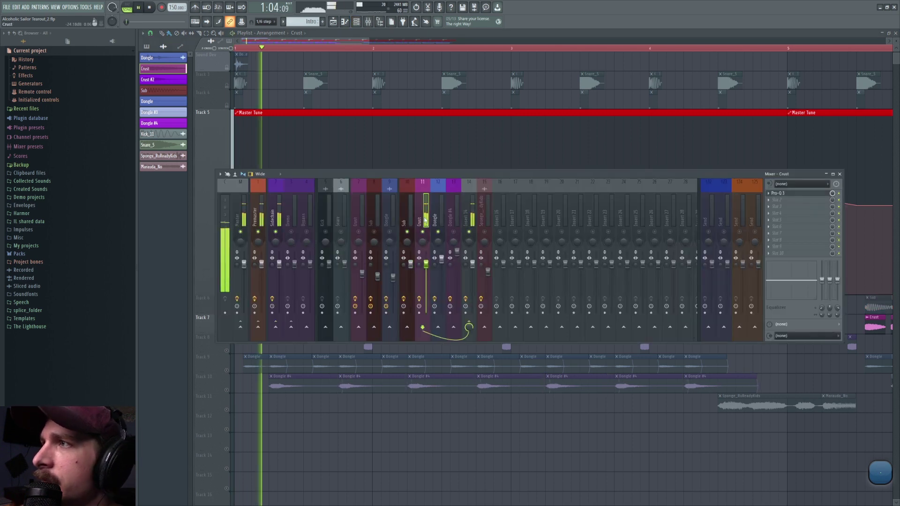
left_click(779, 193)
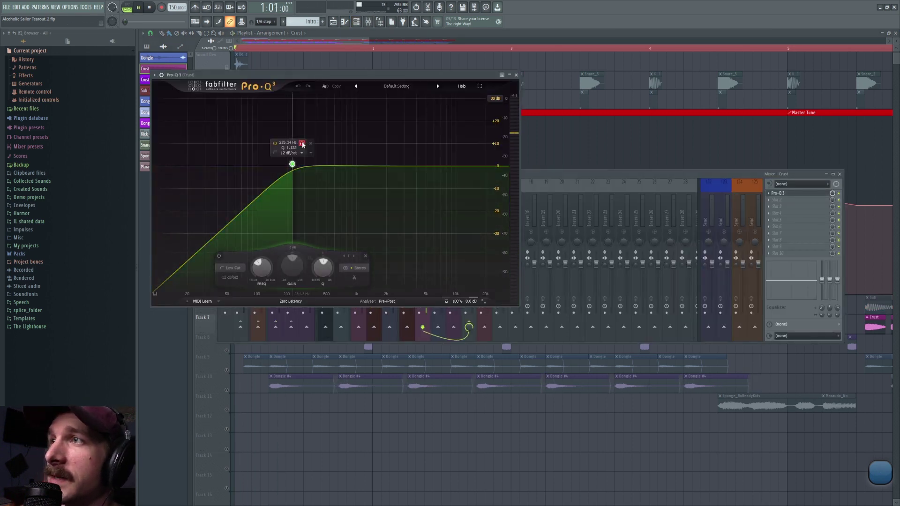
key("space")
key("space")
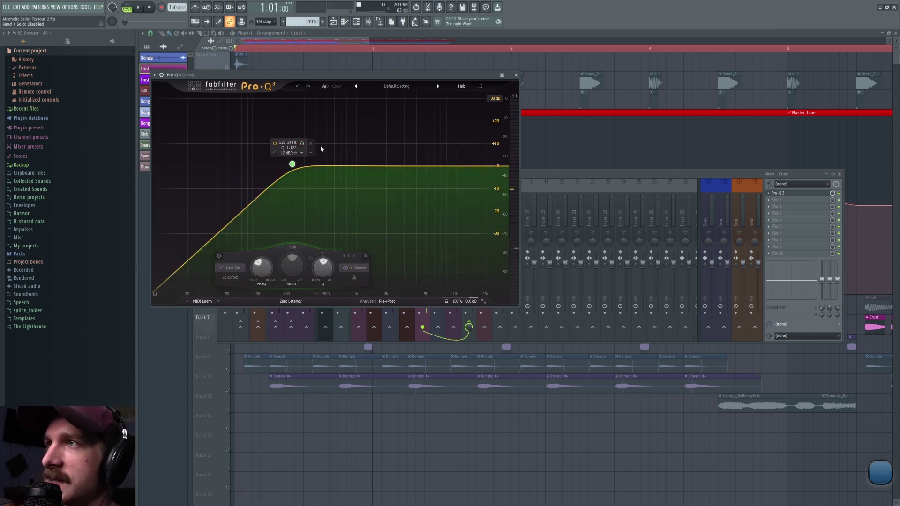
key("space")
key("space")
key("F12")
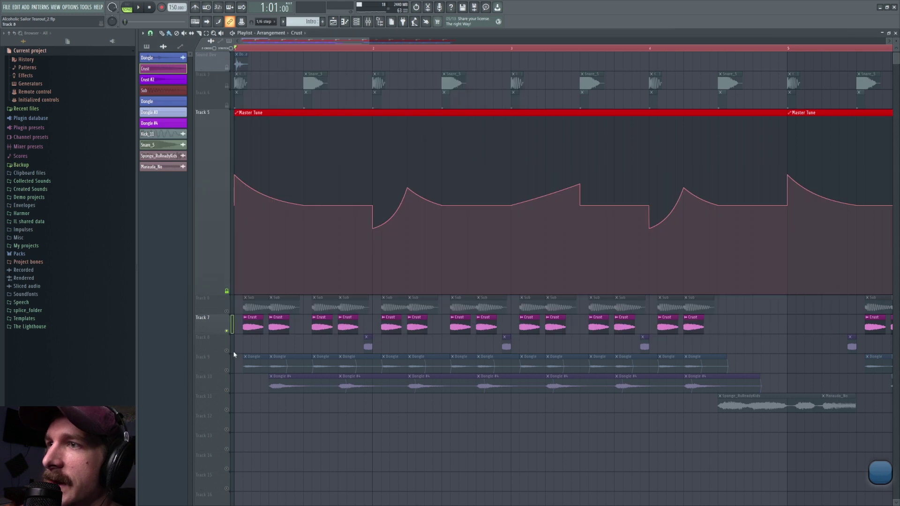
Step: Unmute Track 9 and play the Dongle part from its mixer insert
left_click(227, 371)
left_click(368, 21)
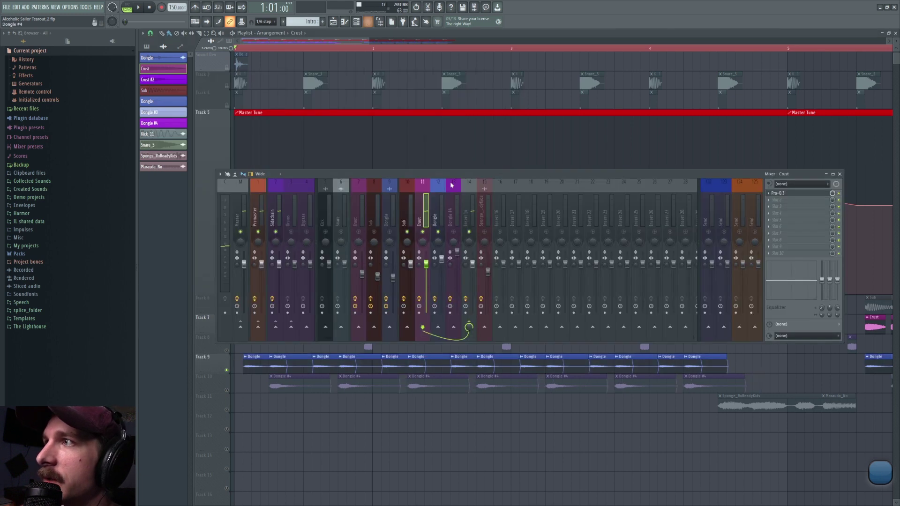
left_click(442, 220)
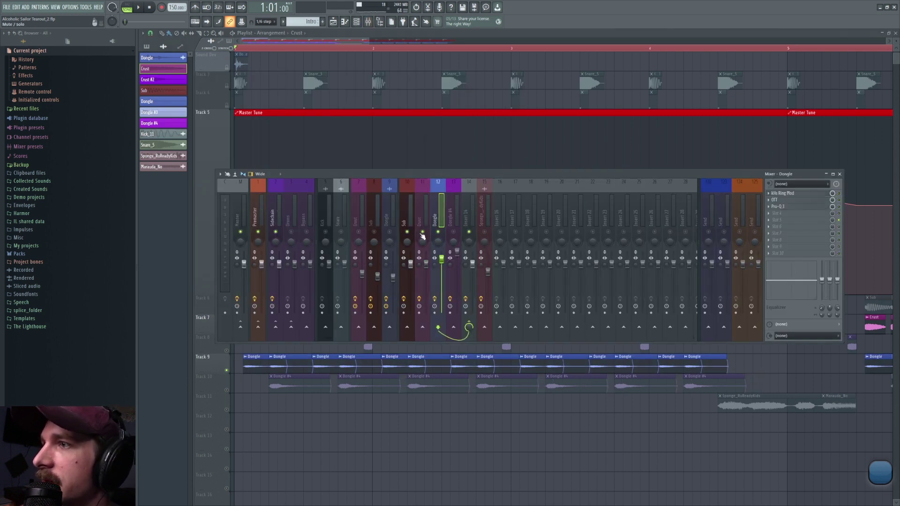
key("space")
Step: Audition the Dongle's Ring Mod with Mix at full, then undo the Mix change
key("space")
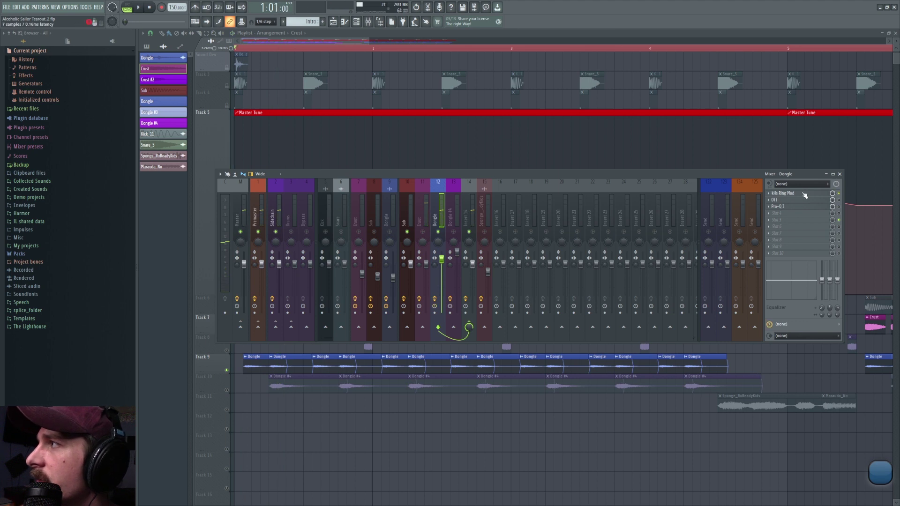
left_click(805, 195)
key("space")
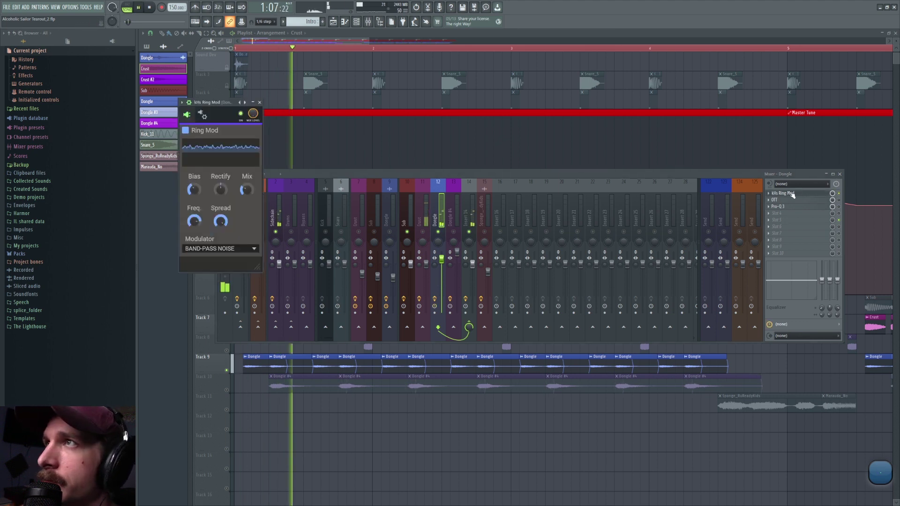
key("space")
left_click_drag(244, 189, 244, 174)
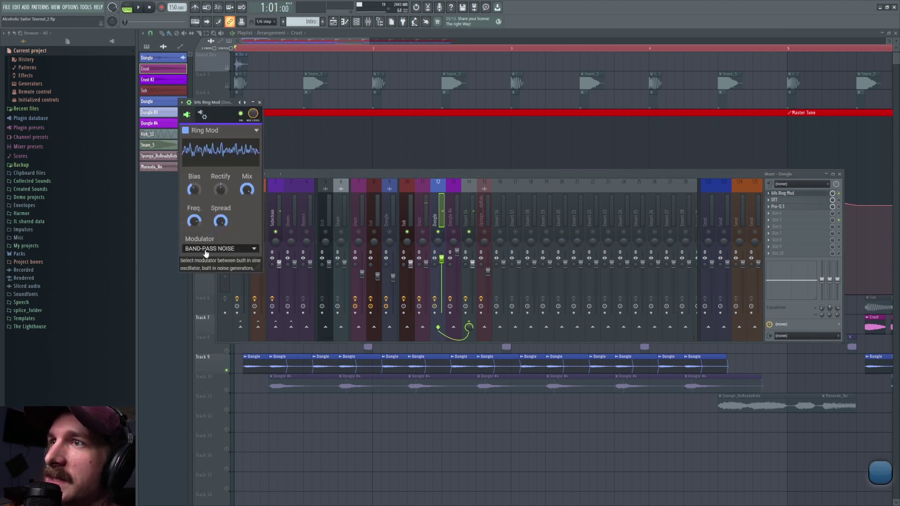
key("space")
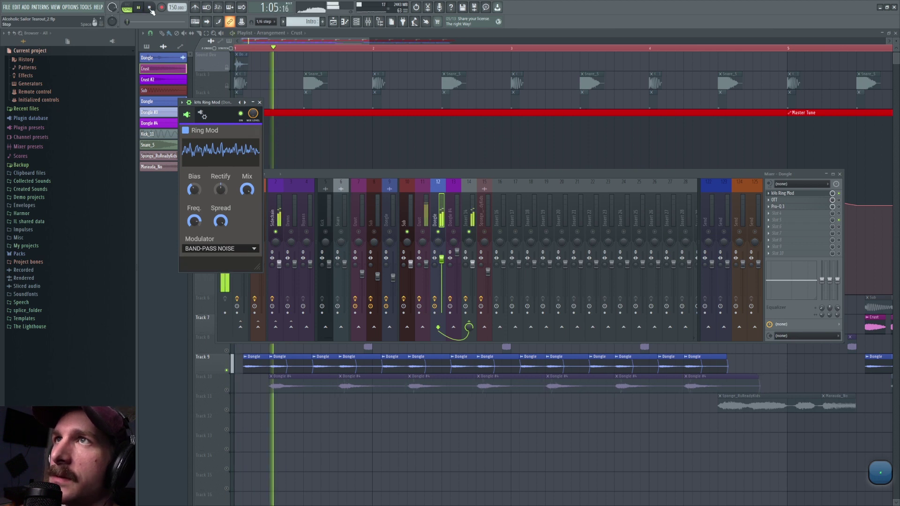
left_click(150, 8)
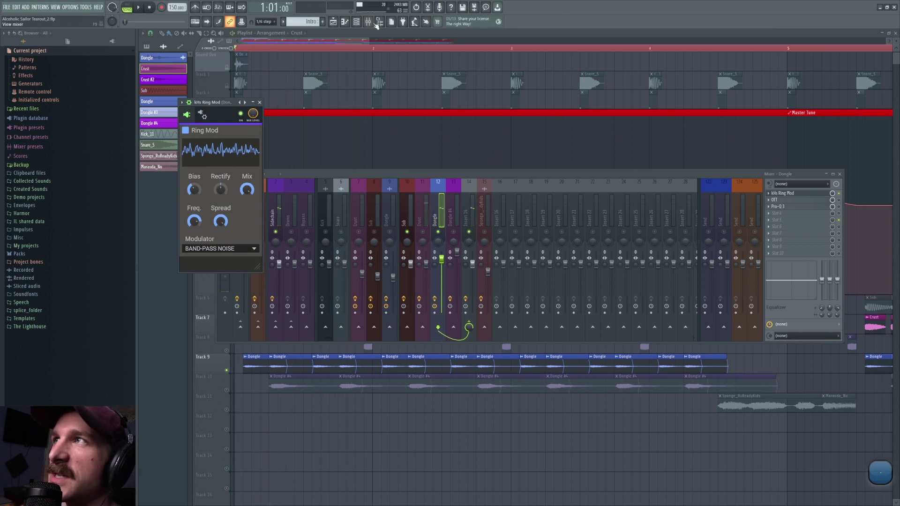
left_click(417, 7)
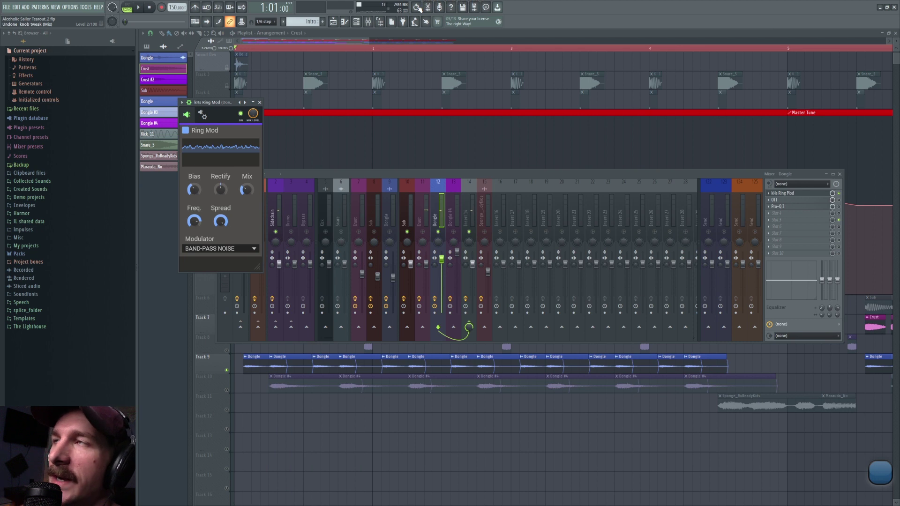
Step: Play the Dongle through its OTT compressor, then bring the Ring Mod back up
left_click(803, 201)
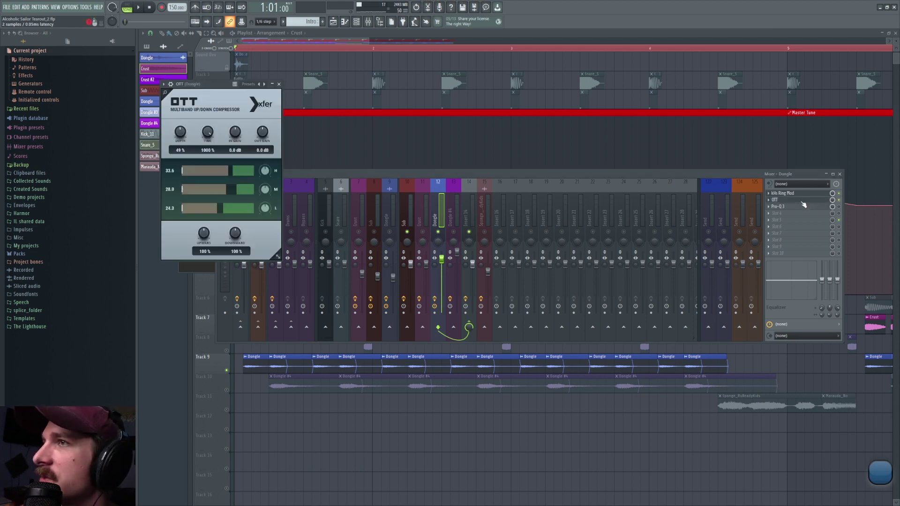
key("space")
key("space")
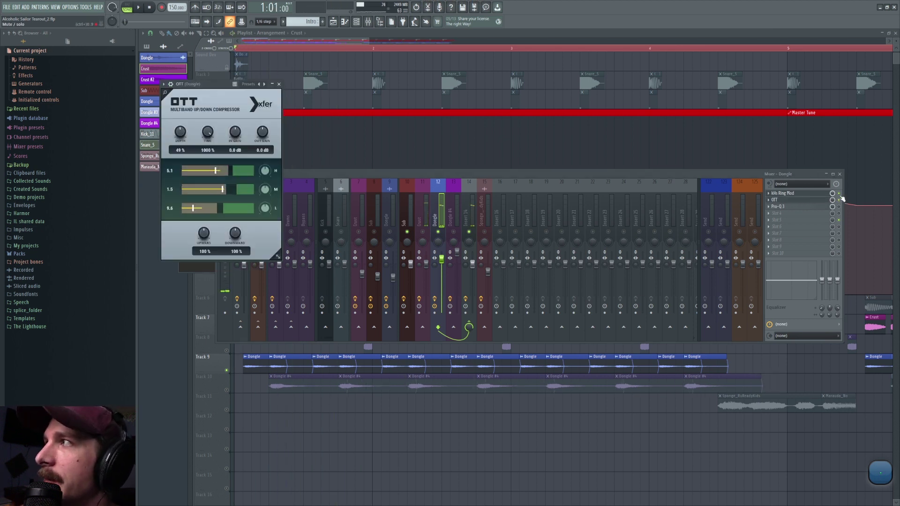
left_click(839, 199)
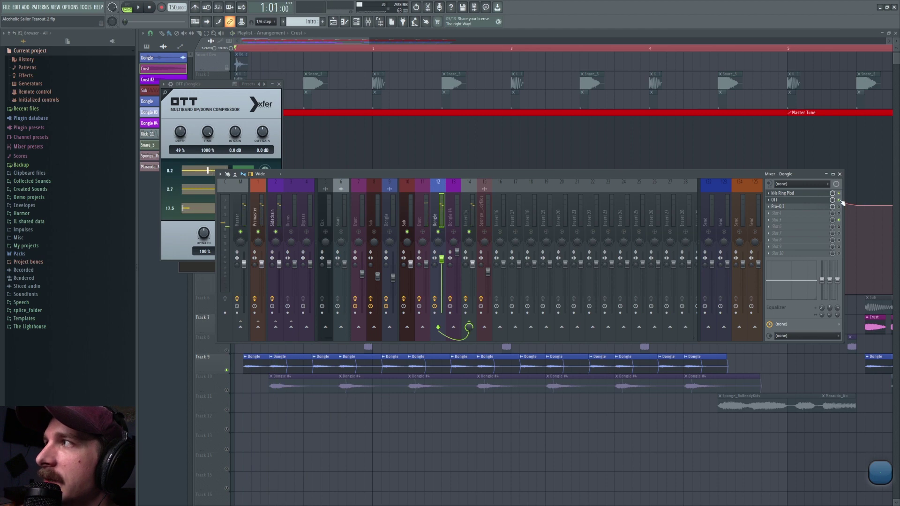
left_click(804, 194)
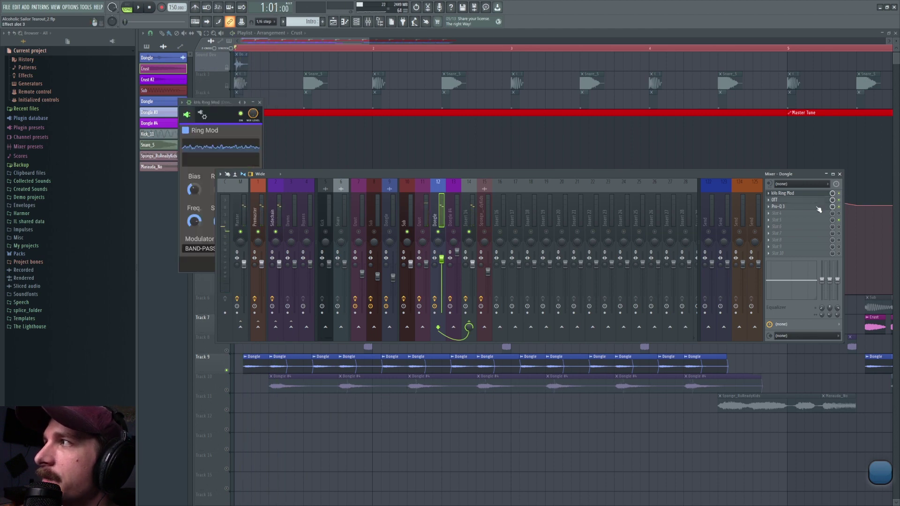
Step: Audition the Dongle's Pro-Q 3 with its low-cut band soloed, then close it
left_click(818, 208)
left_click(818, 208)
left_click(818, 207)
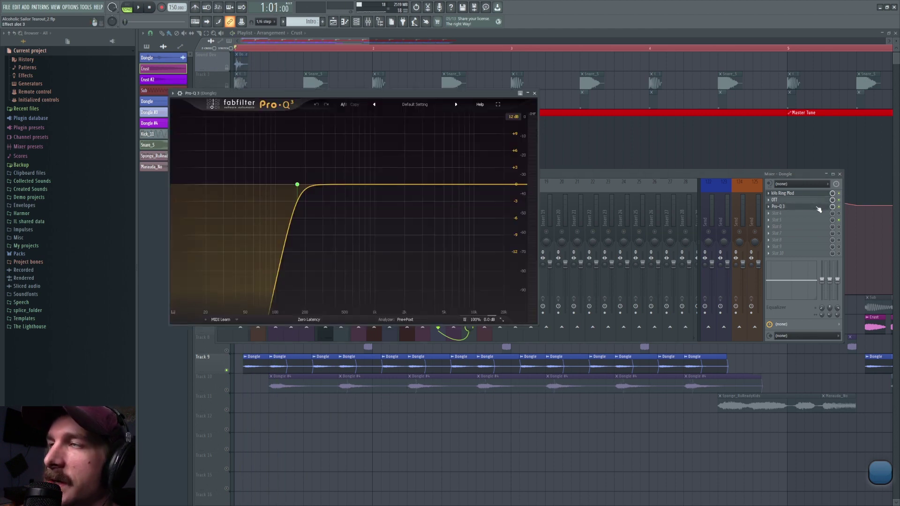
key("space")
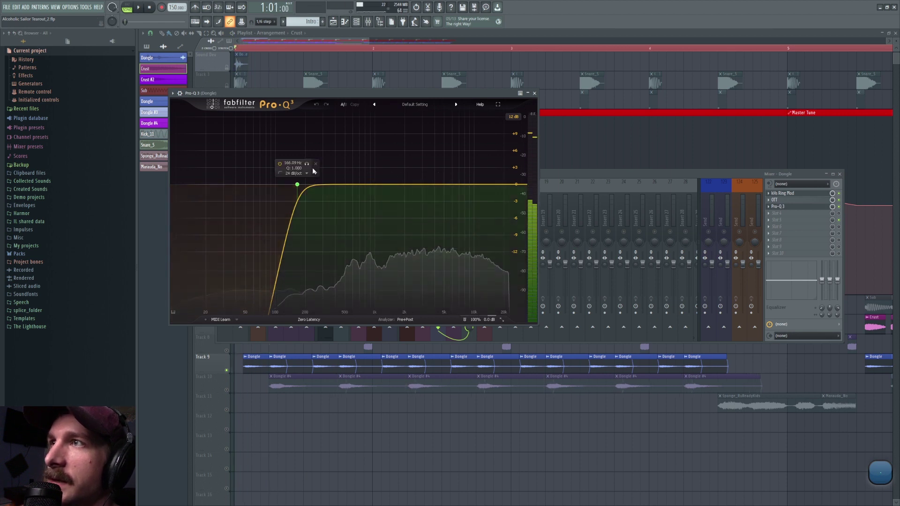
left_click(307, 164)
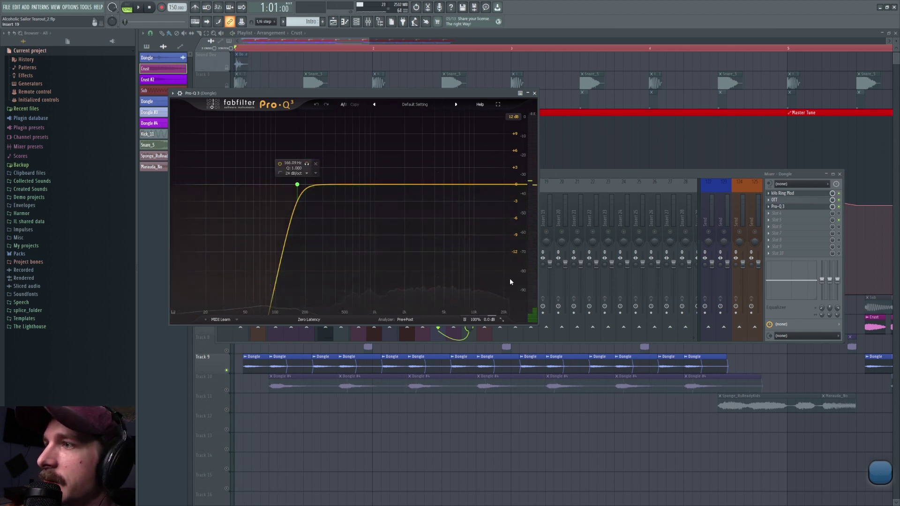
key("Escape")
left_click(427, 211)
left_click(436, 215)
left_click(426, 211)
Step: Select insert 14, view its Fruity WaveShaper, and open its Pro-Q 3 during playback
left_click(436, 214)
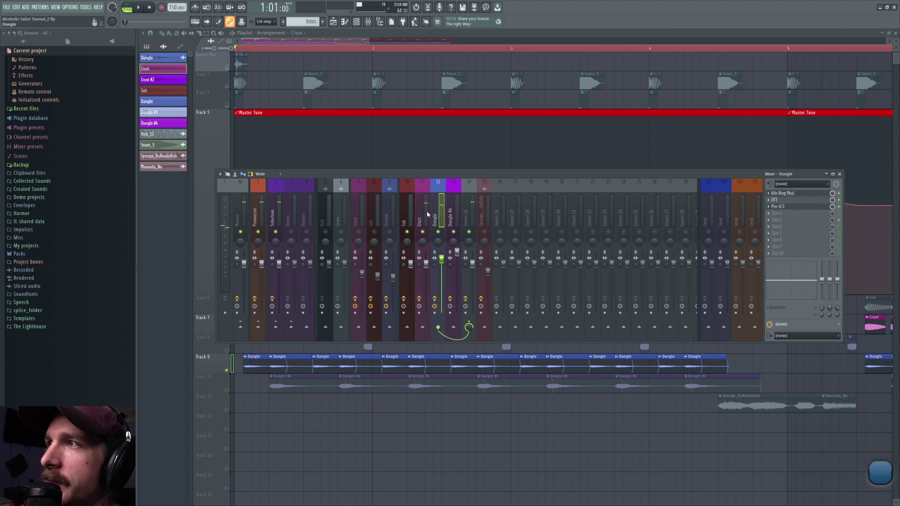
left_click(427, 210)
left_click(437, 214)
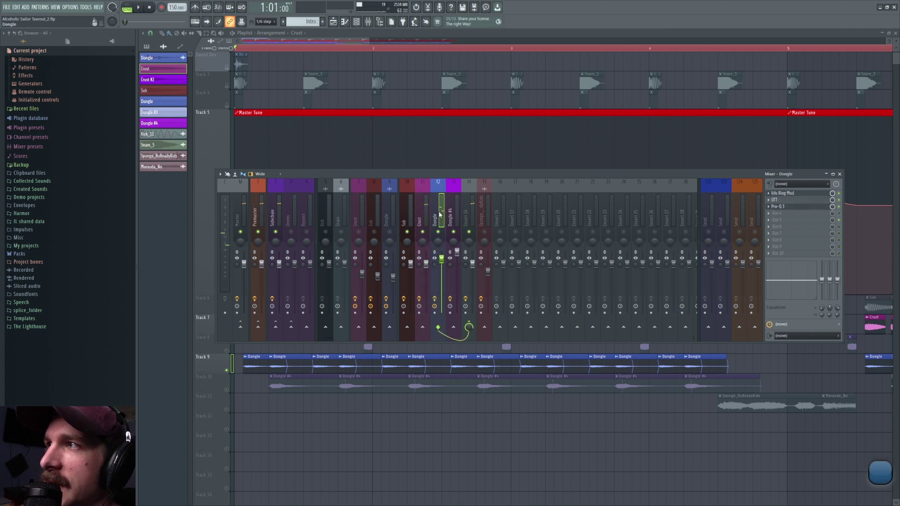
left_click(469, 216)
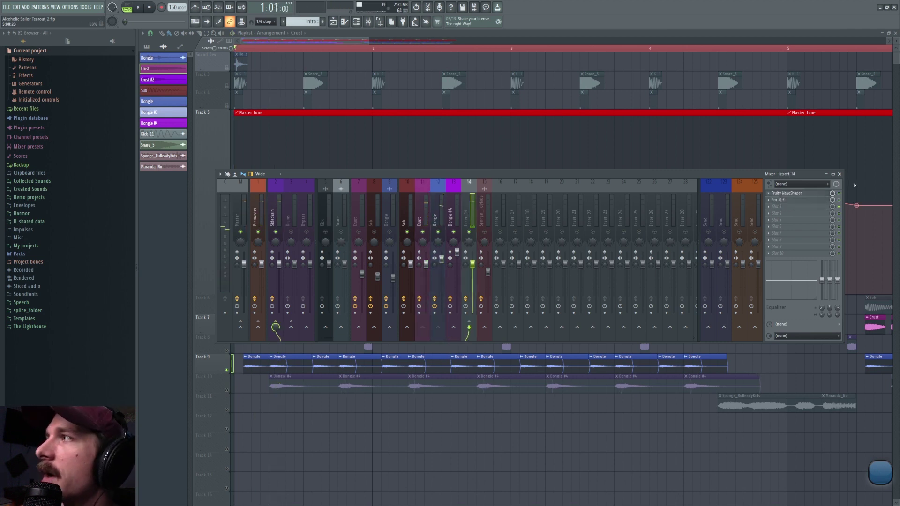
left_click(788, 194)
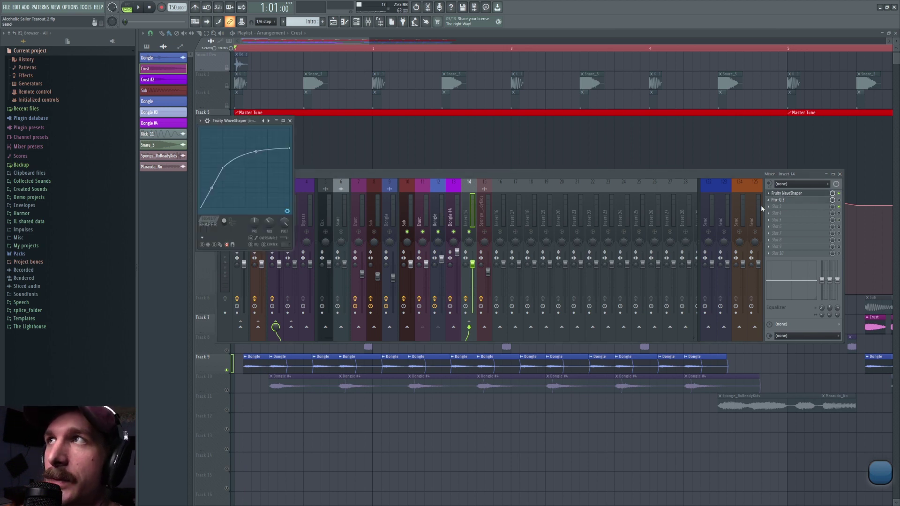
key("space")
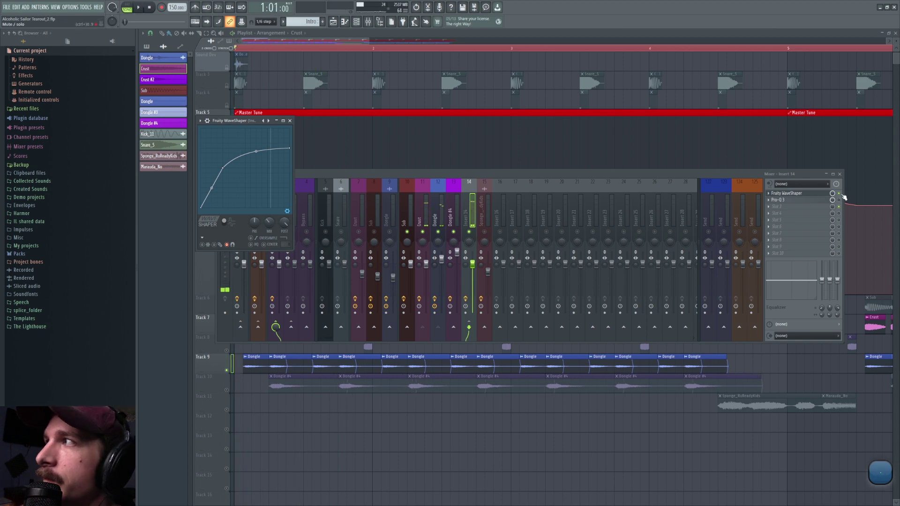
left_click(843, 200)
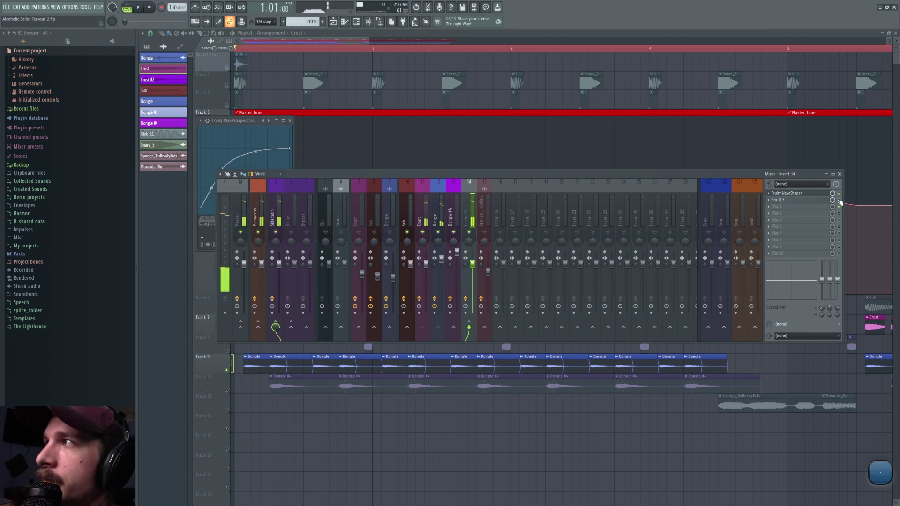
left_click(804, 202)
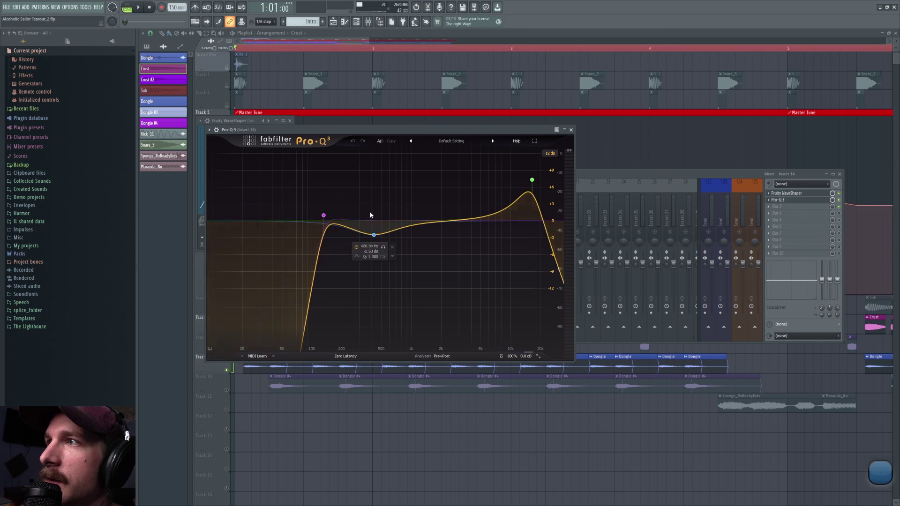
Step: Audition insert 14's 420 Hz Pro-Q 3 band soloed, then unsolo it
left_click(382, 250)
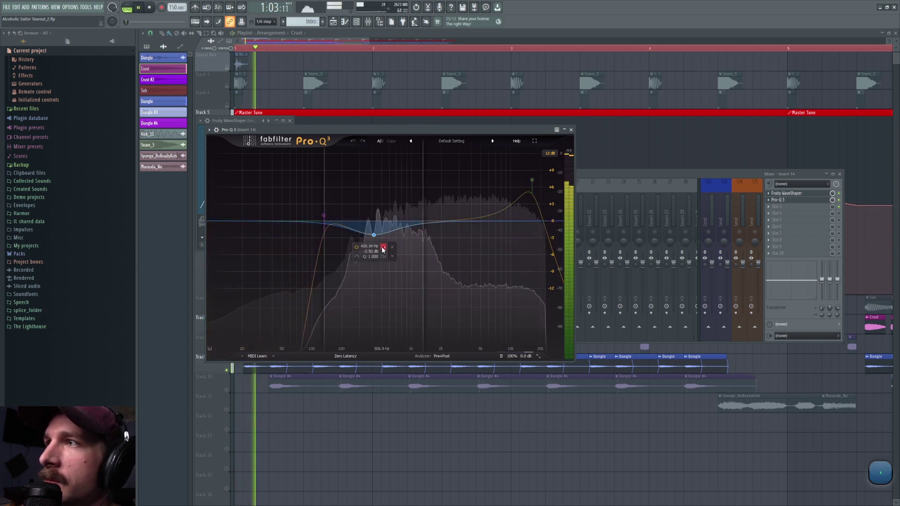
key("space")
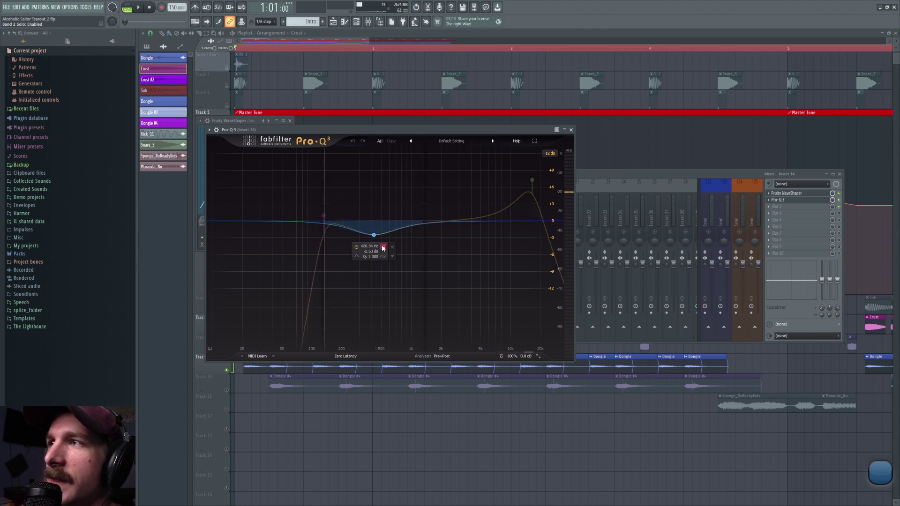
key("space")
left_click(383, 248)
key("space")
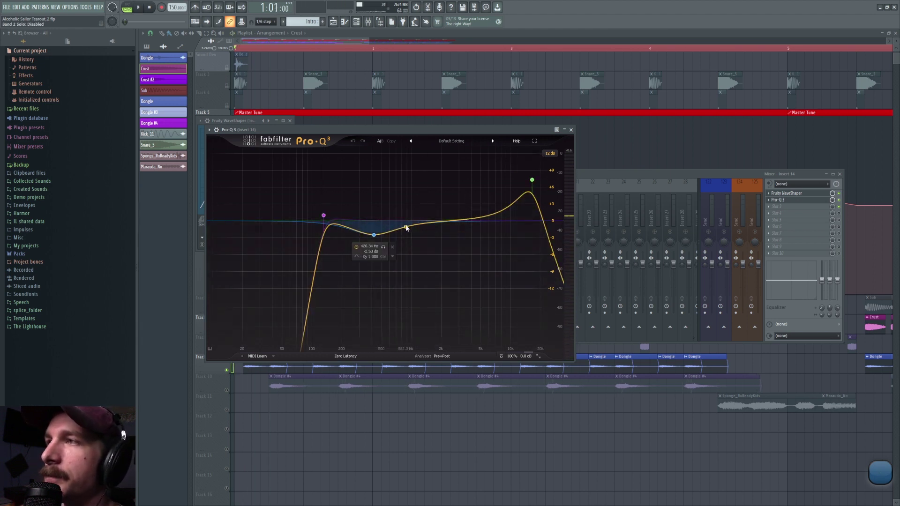
Step: Solo Track 10 (Dongle #4) in the playlist and return to the mixer
right_click(228, 390)
key("space")
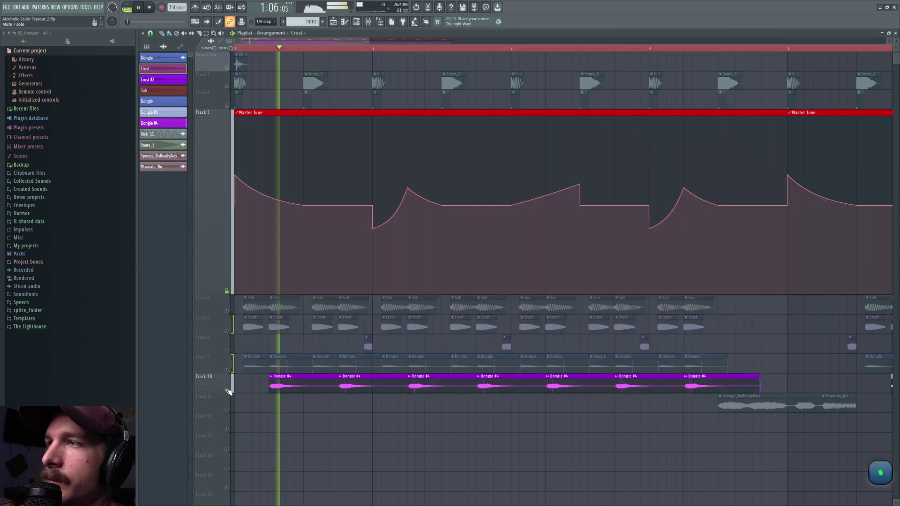
left_click(368, 21)
Step: Open Dongle #4's Pro-Q 3 on insert 13 and play it
left_click(447, 219)
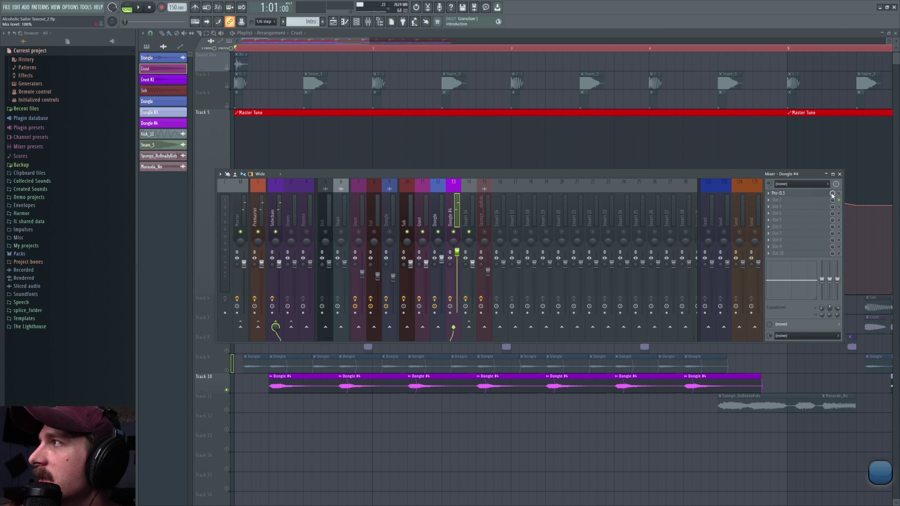
left_click(816, 196)
key("space")
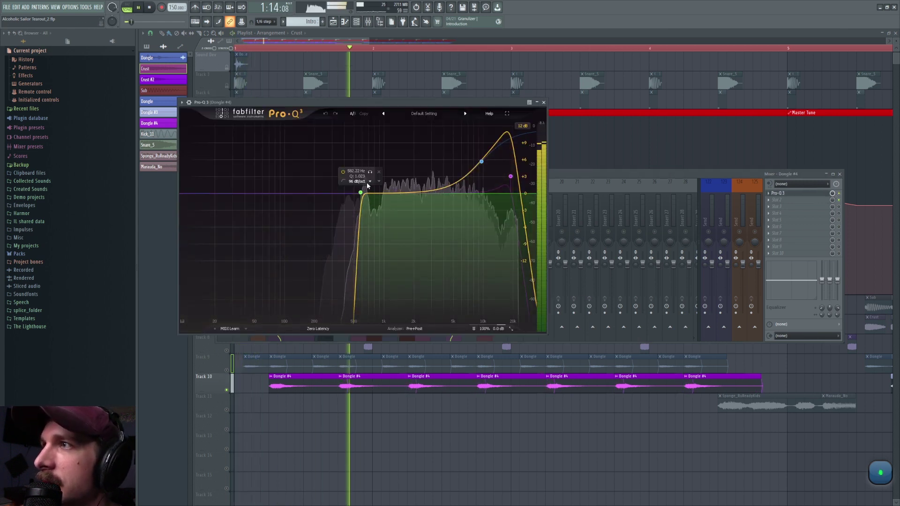
key("space")
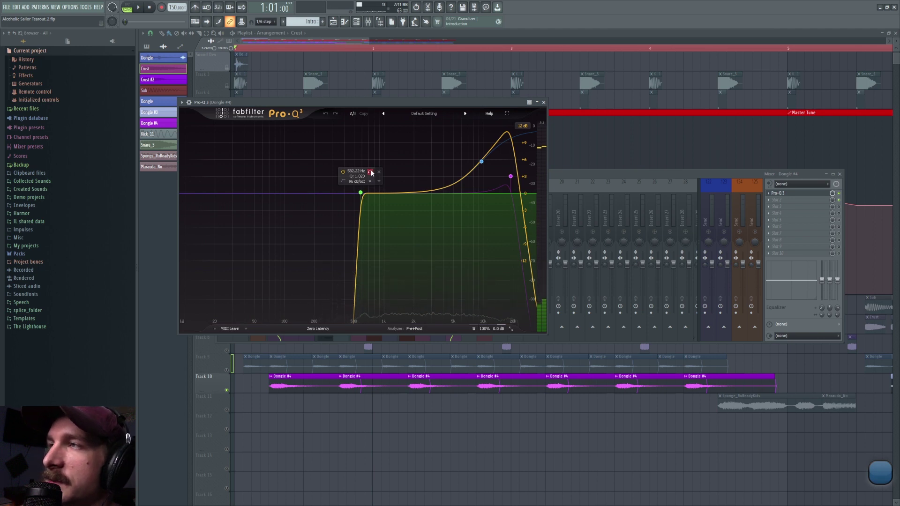
Step: Audition the low-cut band near 582 Hz soloed, then unsolo and undo the tweak
left_click(370, 172)
key("space")
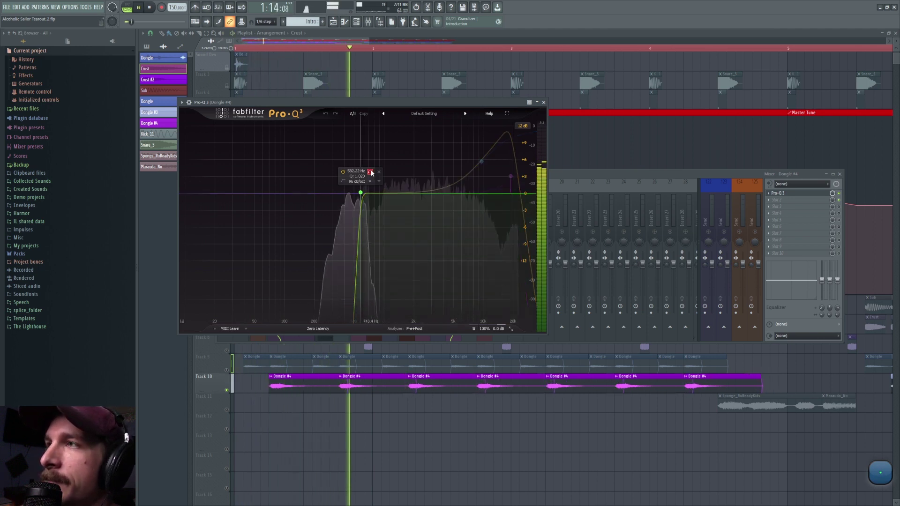
left_click(371, 172)
key("space")
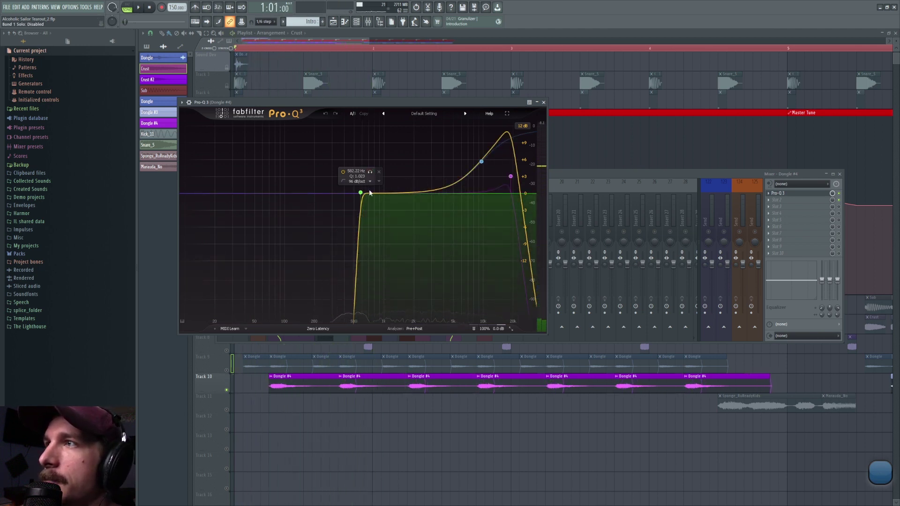
key("ctrl+z")
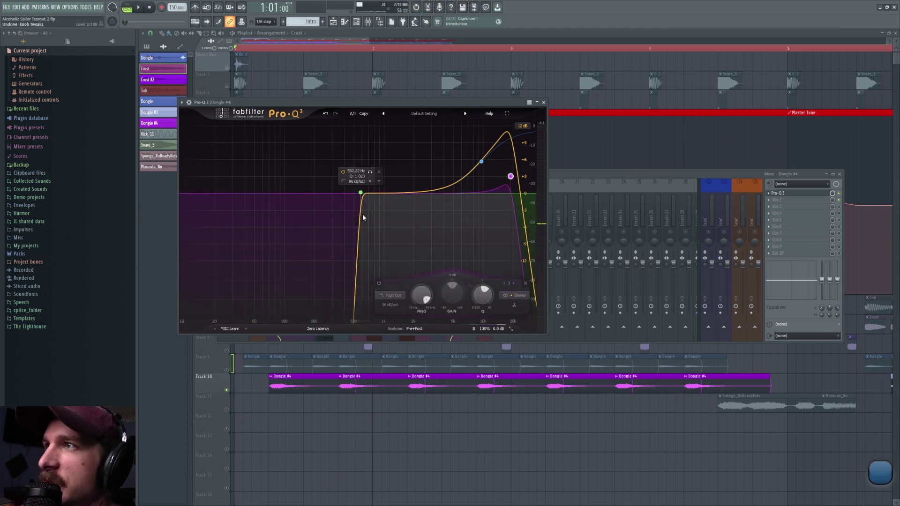
left_click(482, 162)
key("space")
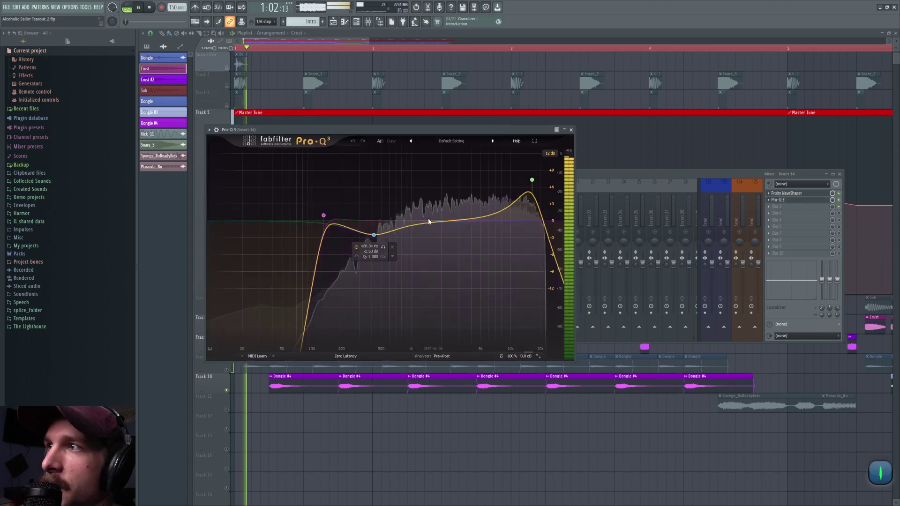
Step: Hear insert 14's 420 Hz band soloed, unsolo it, and inspect the high-cut band settings
key("space")
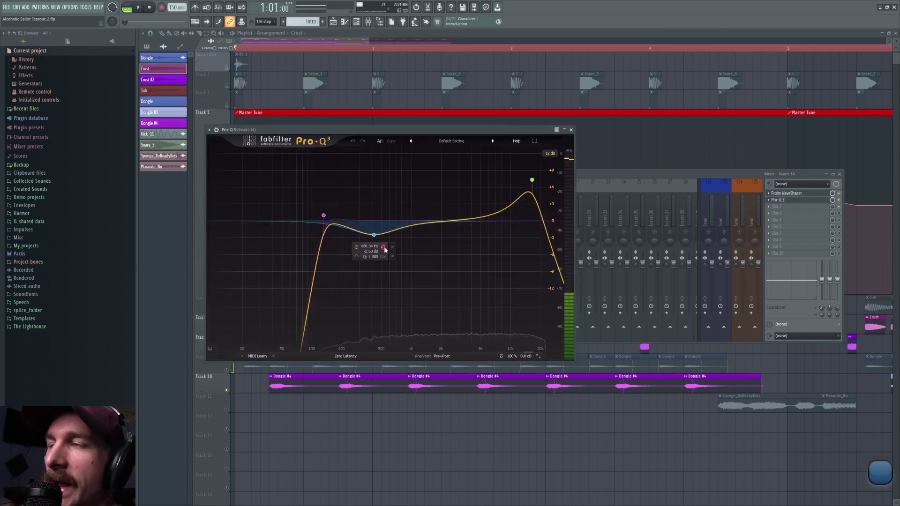
left_click(385, 250)
key("space")
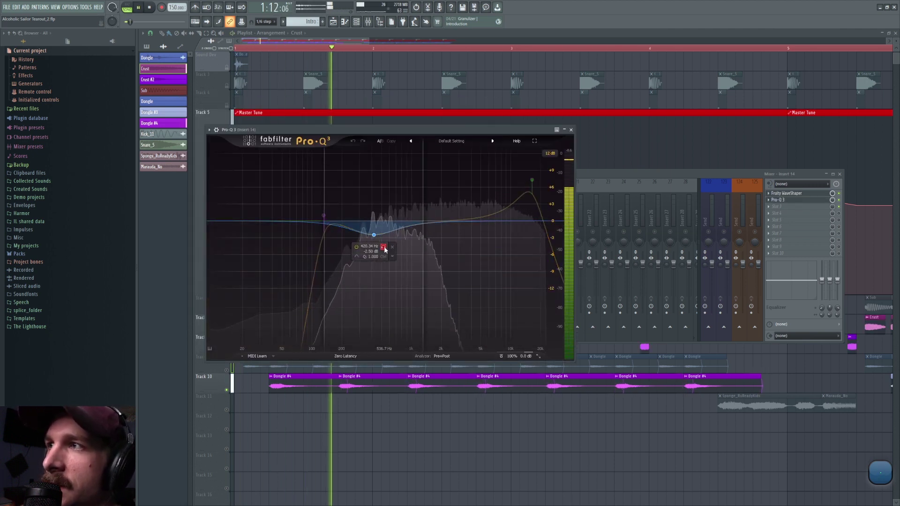
left_click(385, 249)
key("space")
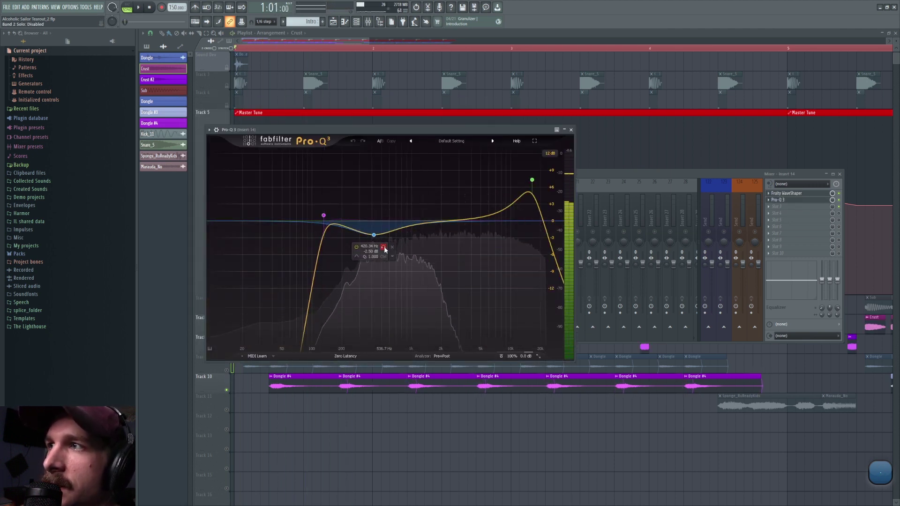
left_click(532, 181)
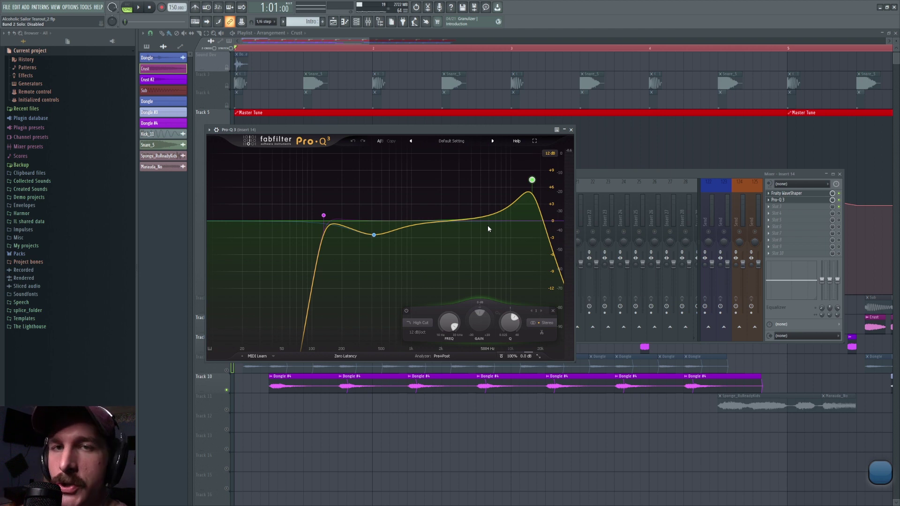
left_click(604, 173)
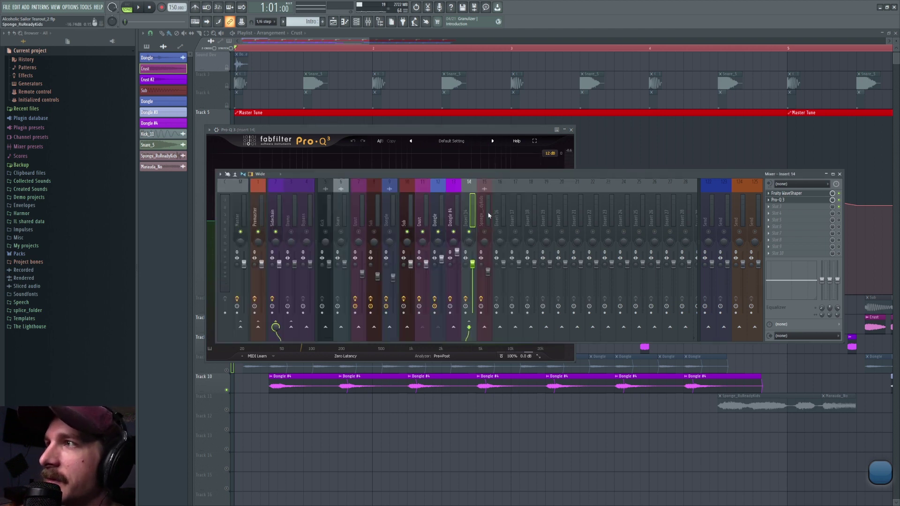
Step: Play from 4:09 and open the OTT on the Sponge_RuReadyKids insert
key("F12")
left_click(467, 48)
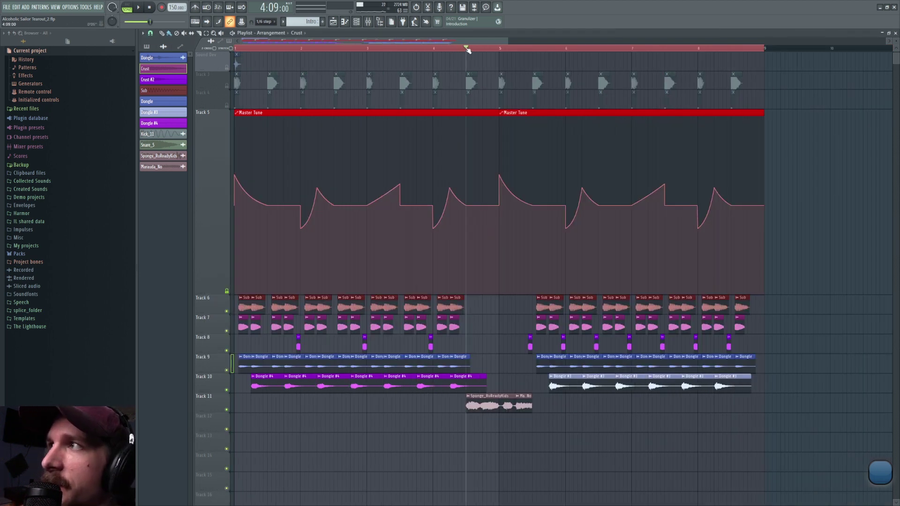
key("space")
key("F9")
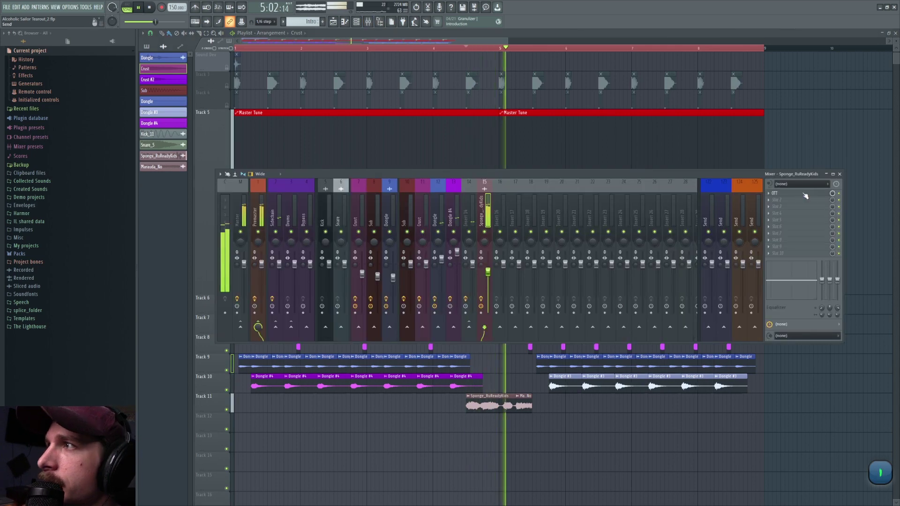
key("space")
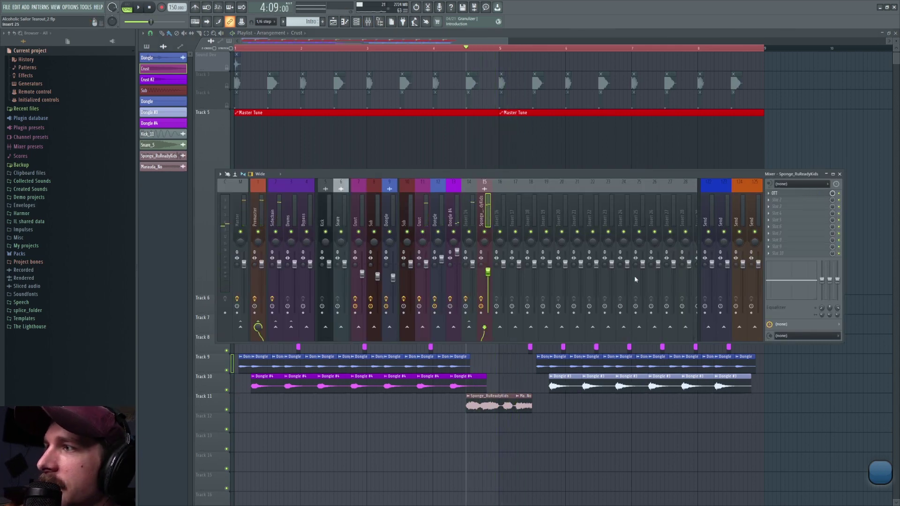
left_click(787, 193)
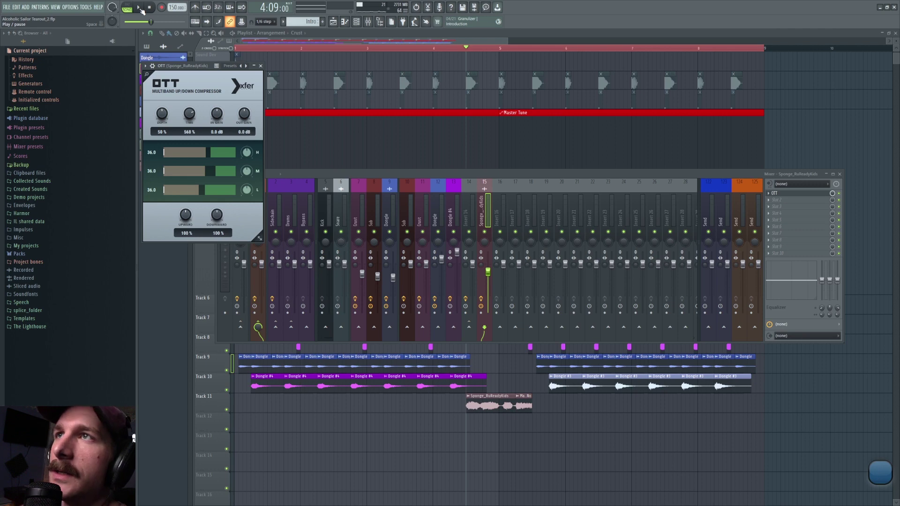
Step: Review the effects on the Sub, insert 14, Dongle #4, Sponge_RuReadyKids and Sidechain inserts
left_click(406, 216)
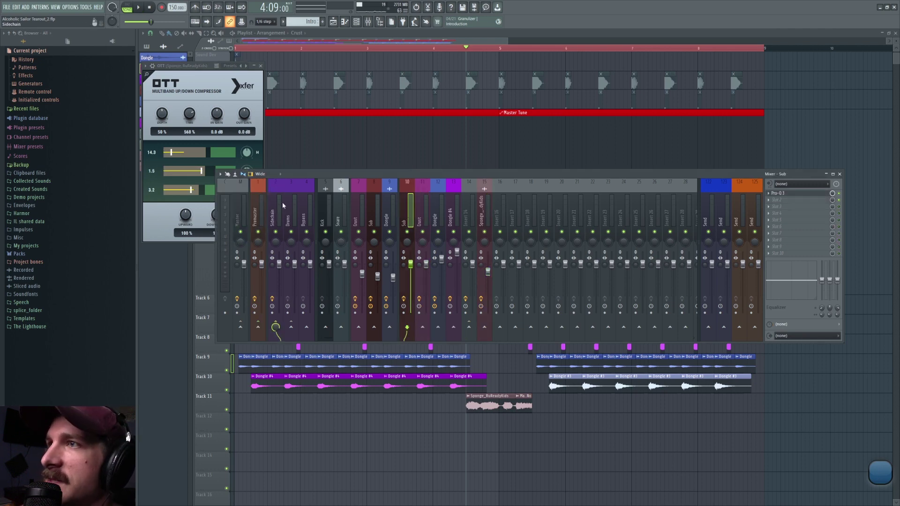
left_click(421, 218)
left_click(437, 218)
left_click(463, 217)
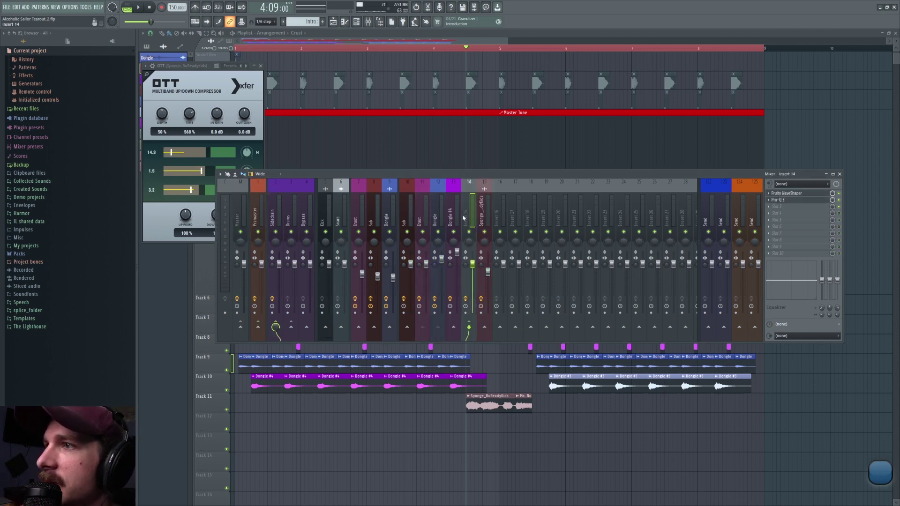
left_click(451, 215)
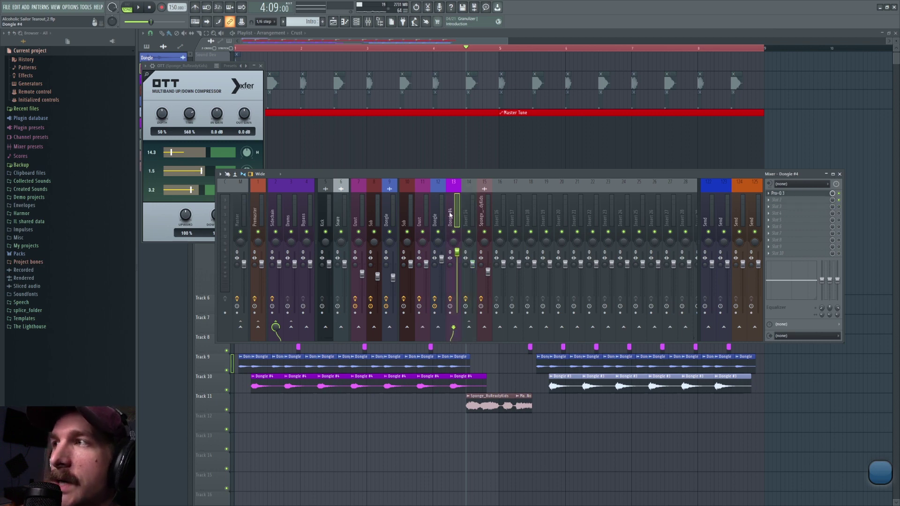
left_click(468, 214)
left_click(488, 212)
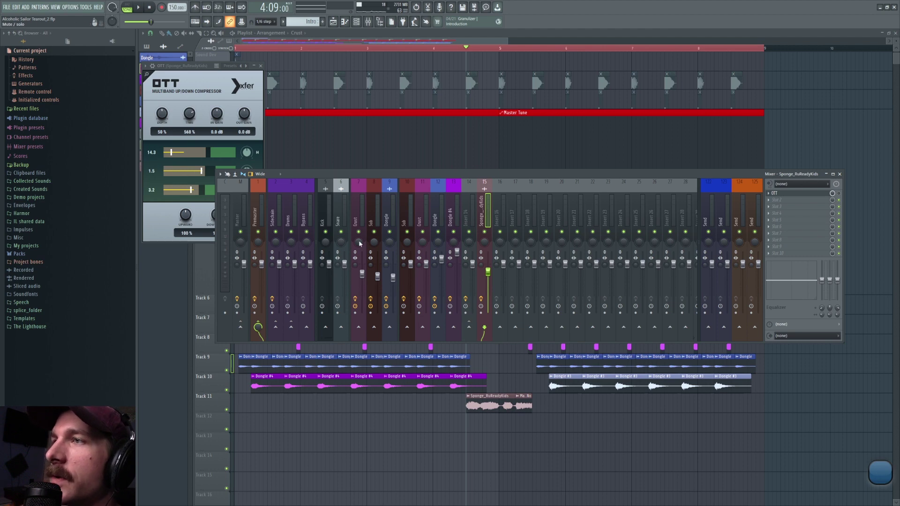
left_click(278, 214)
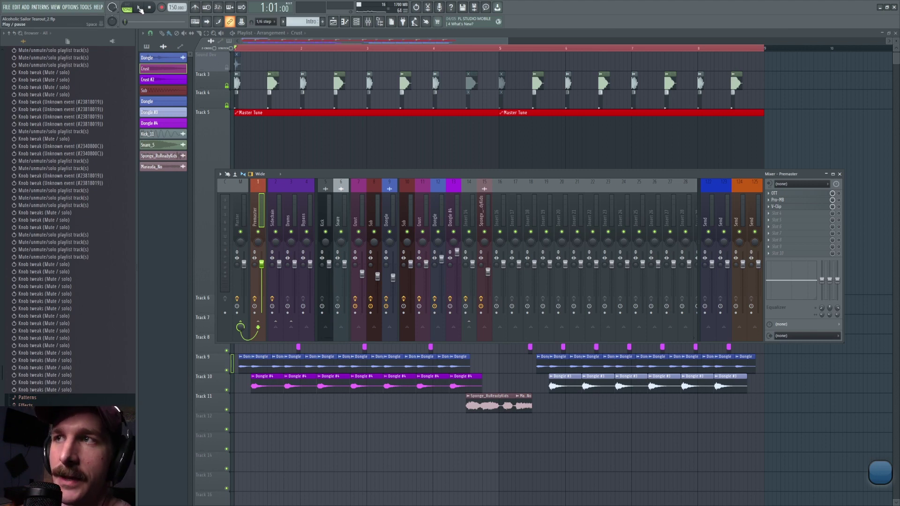
Step: Audition the Premaster OTT, undoing a high-band threshold tweak
left_click(139, 8)
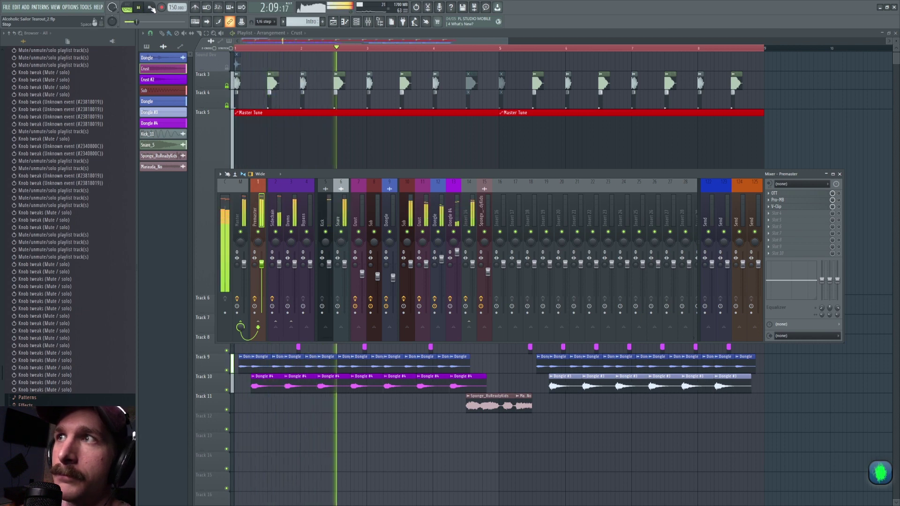
left_click(149, 7)
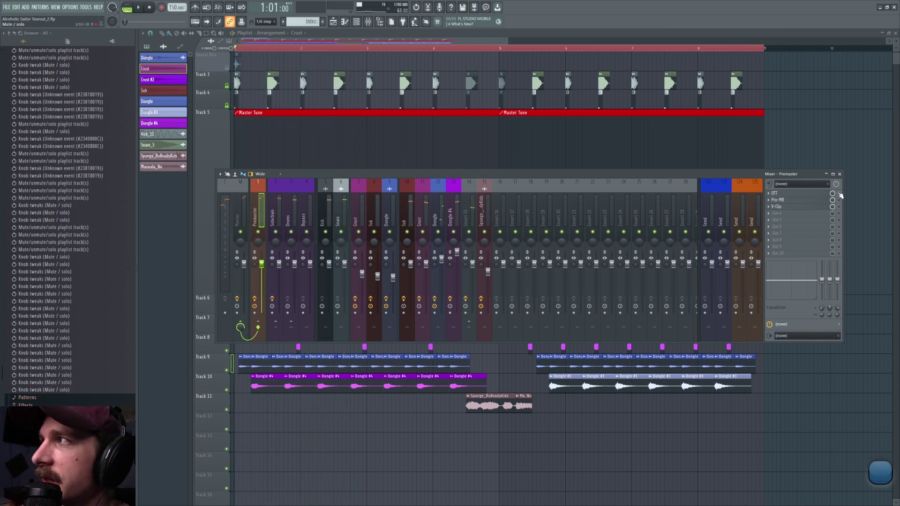
left_click(797, 193)
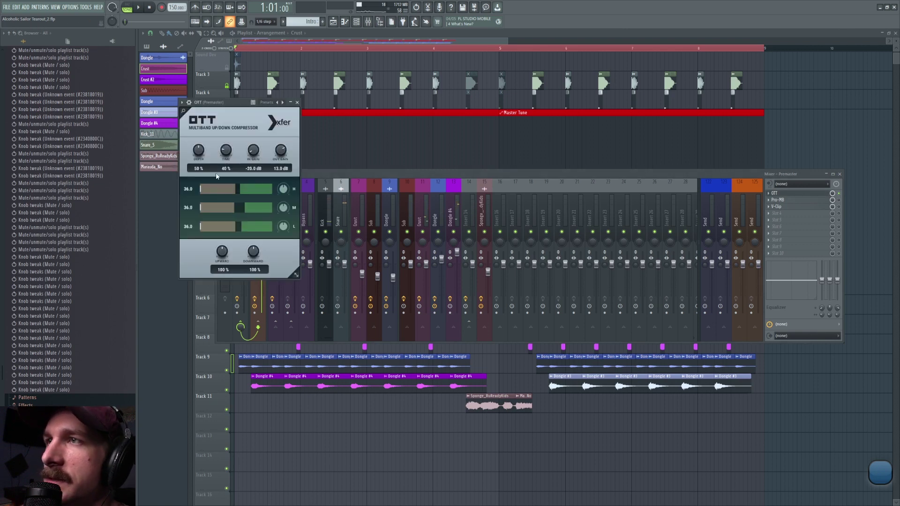
key("space")
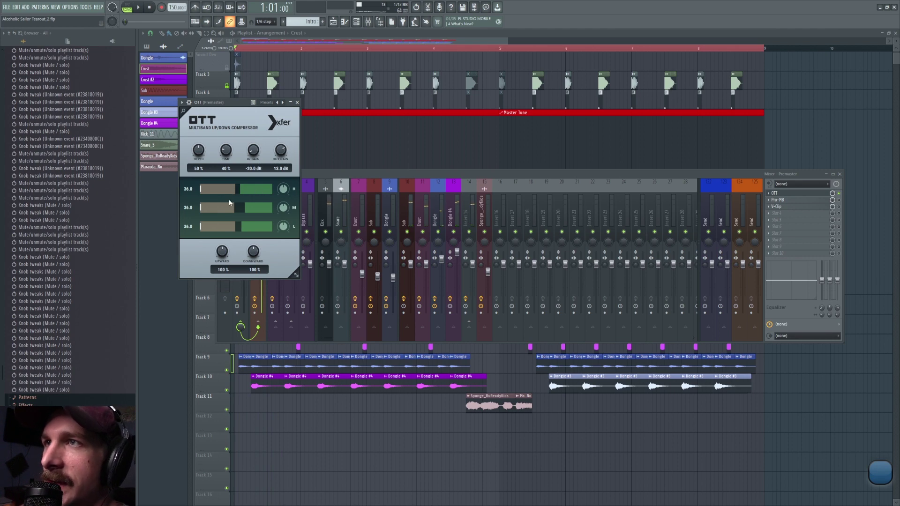
left_click(237, 192)
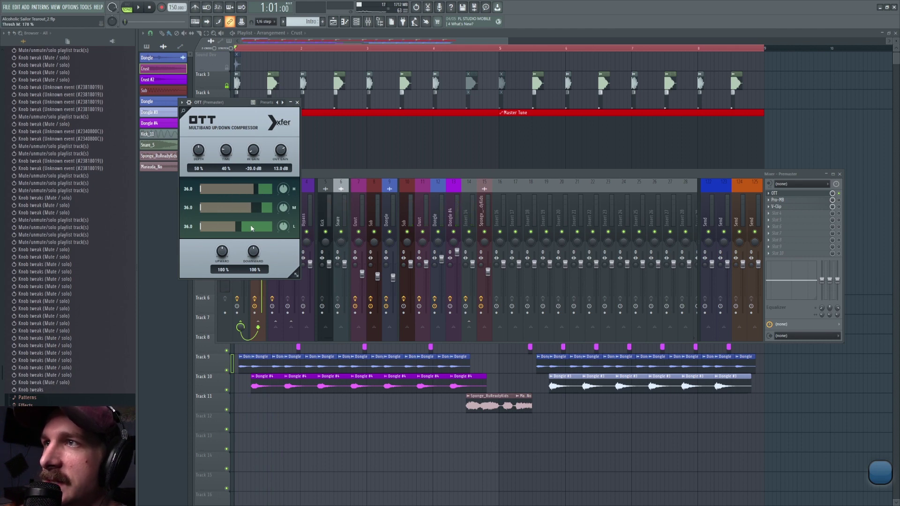
key("ctrl+z")
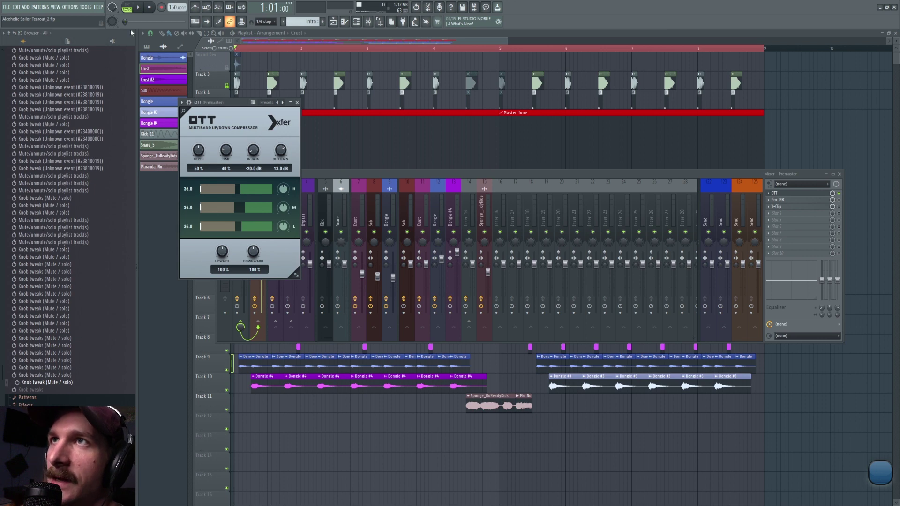
Step: Compare the mix with OTT Out Gain at 0.0 dB, then restore 13.0 dB and replay
double_click(280, 151)
key("space")
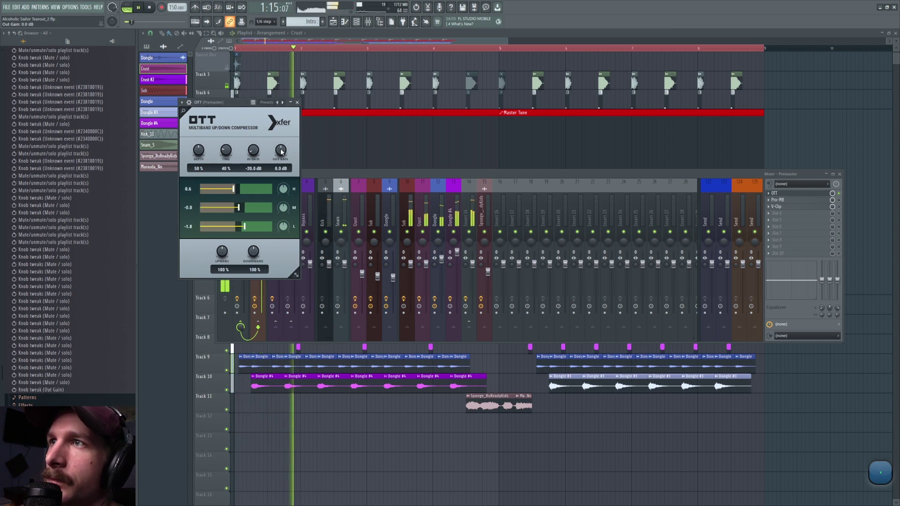
key("space")
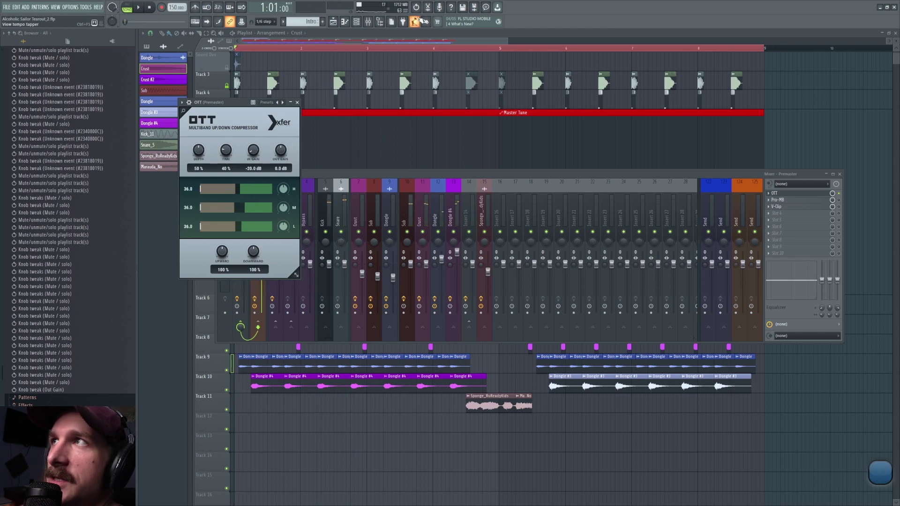
key("ctrl+z")
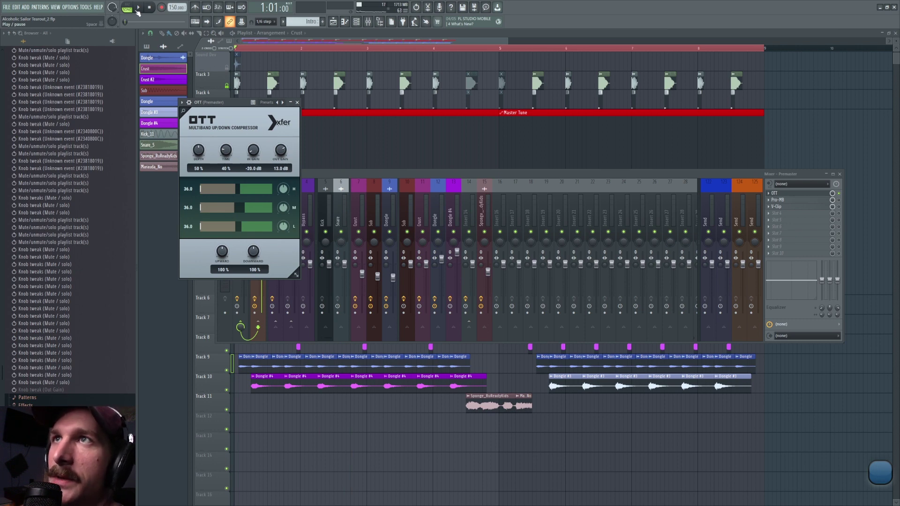
left_click(139, 8)
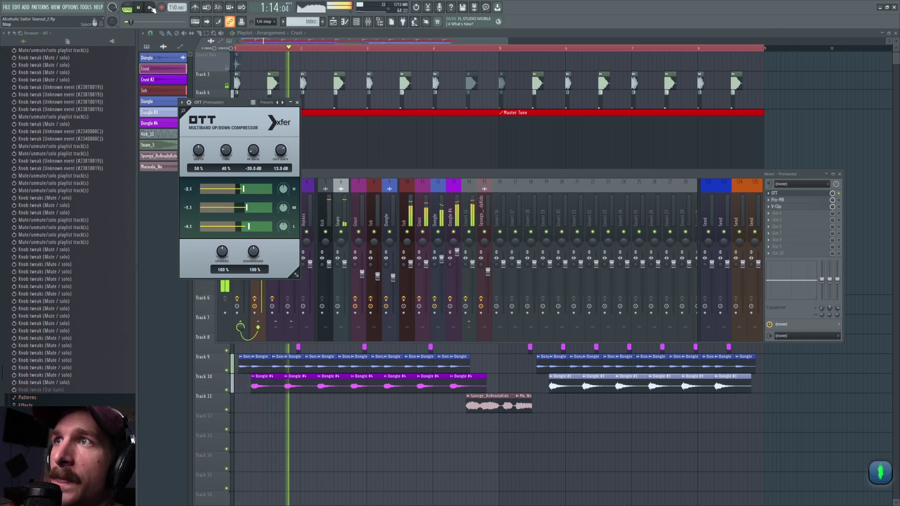
left_click(150, 8)
left_click(841, 197)
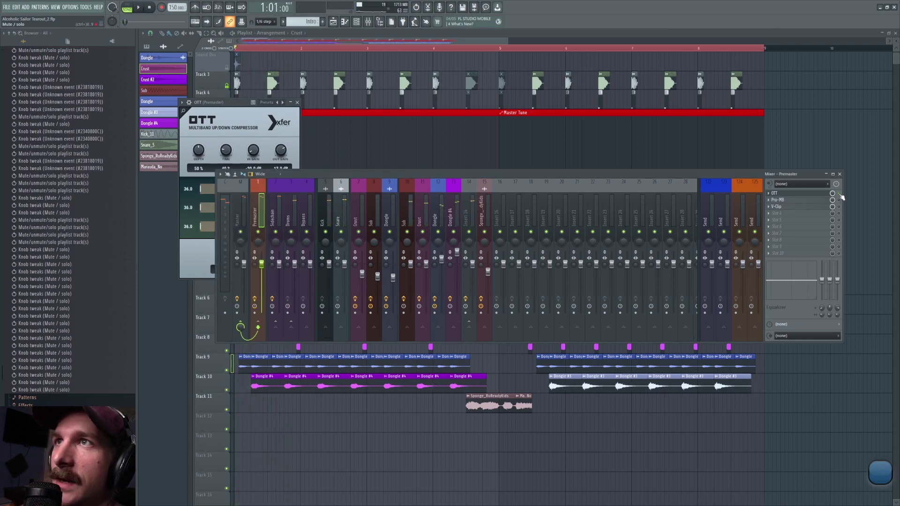
key("space")
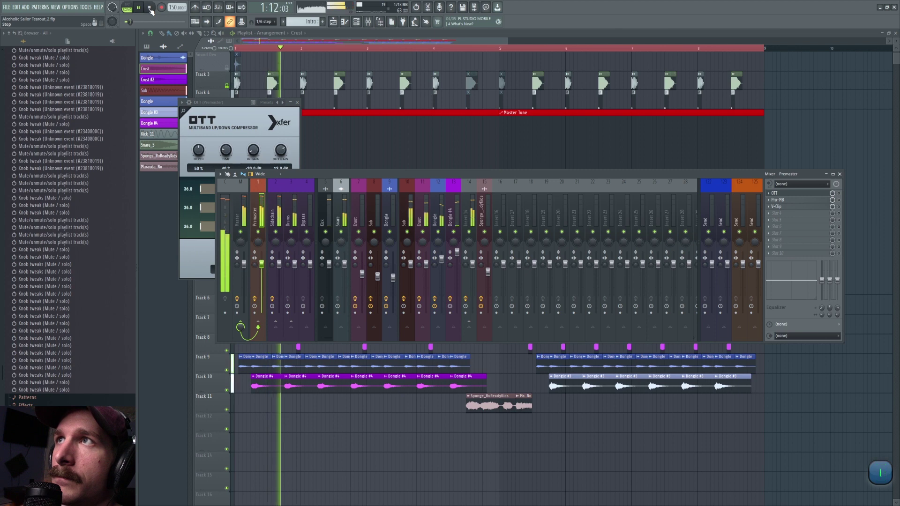
key("space")
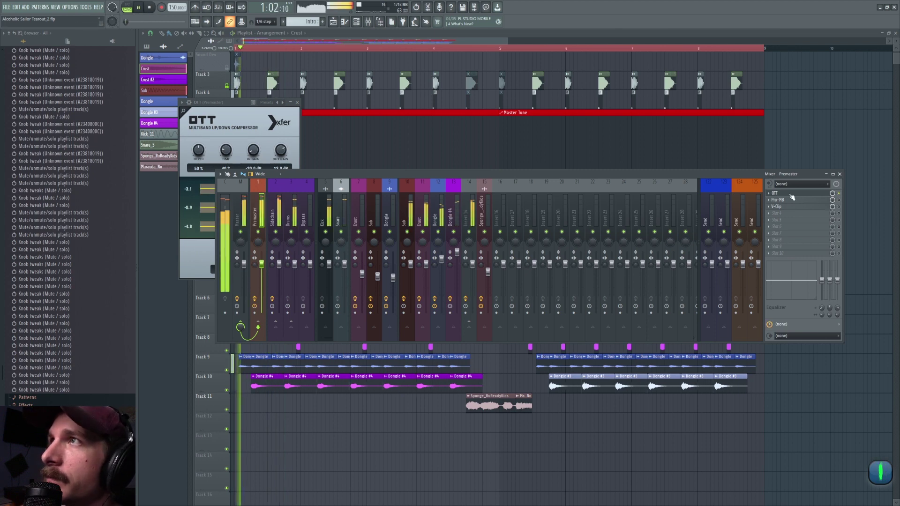
key("space")
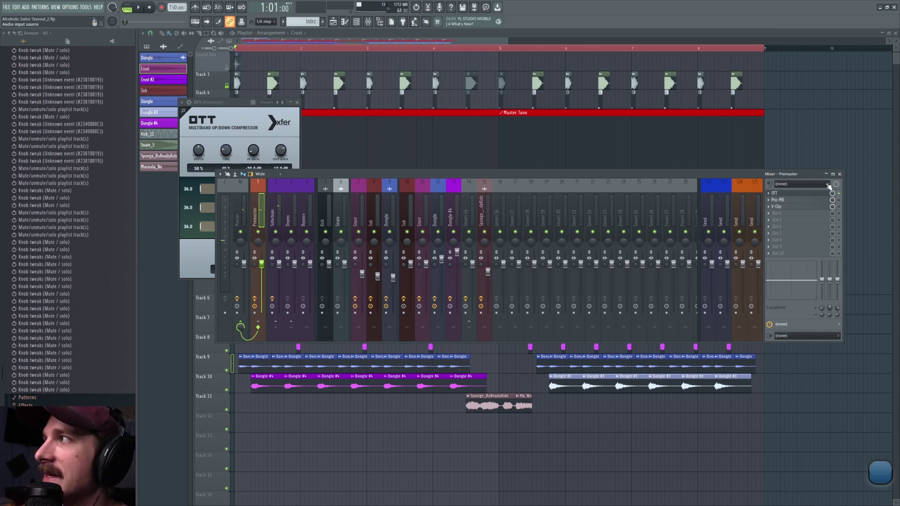
Step: Open the Premaster's V-Clip and audition its clipping
key("space")
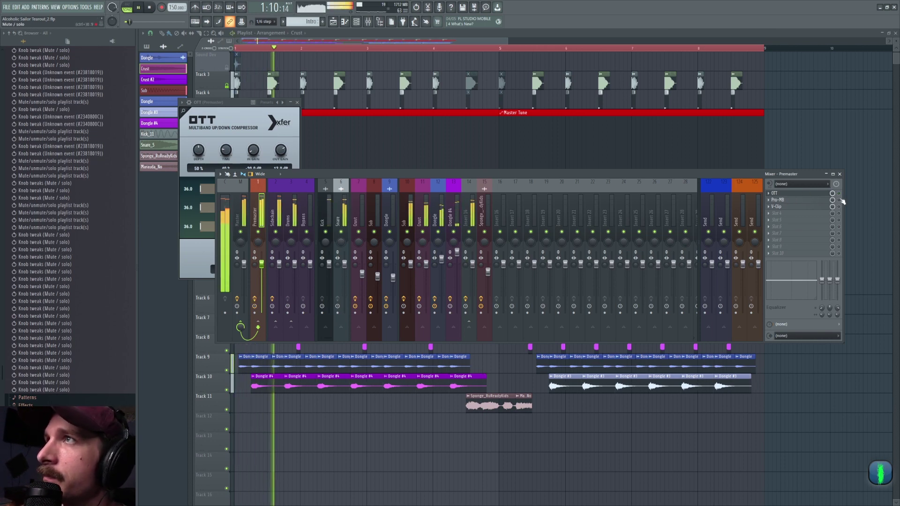
left_click(777, 206)
key("space")
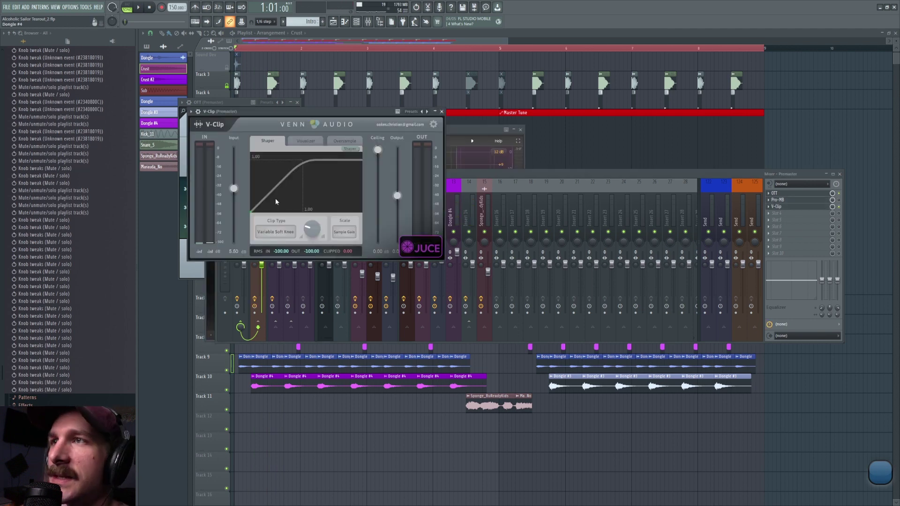
left_click(140, 9)
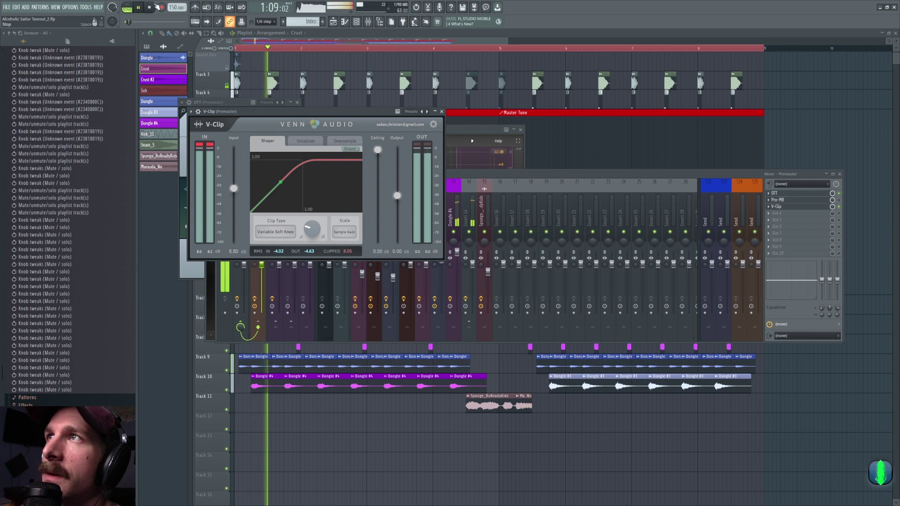
left_click(150, 7)
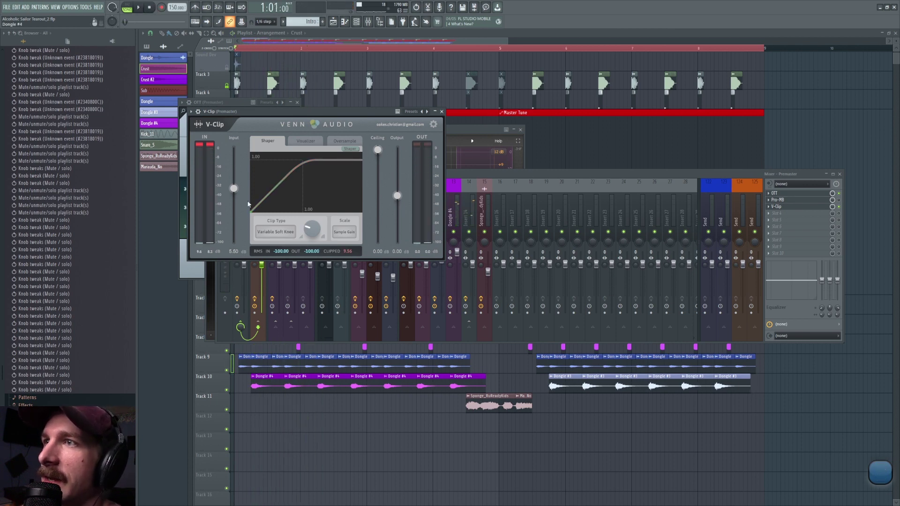
left_click(141, 8)
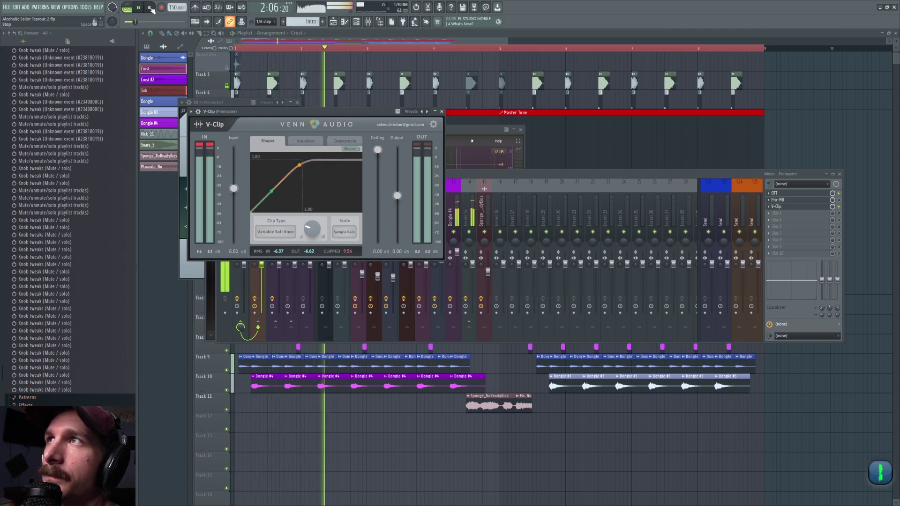
left_click(150, 8)
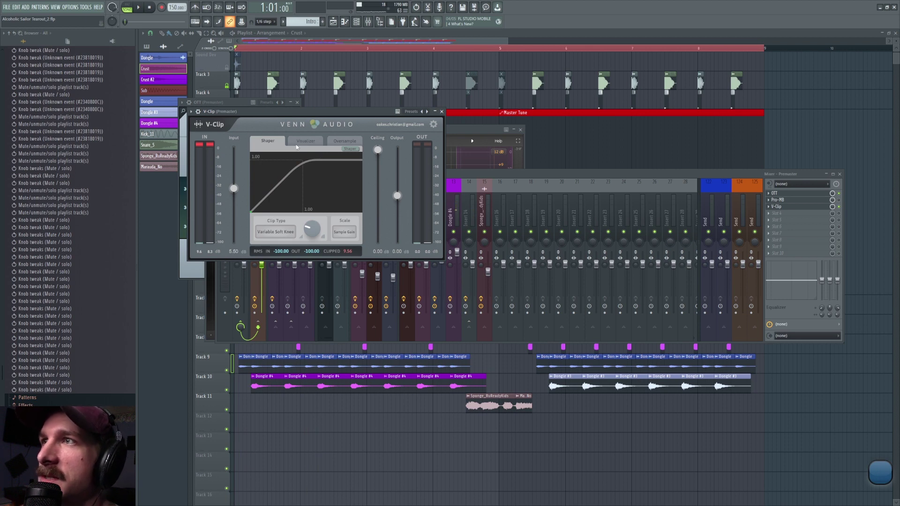
Step: Compare V-Clip input gain at 15.69 dB, undo back to 5.50 dB, and enlarge Wave Candy
left_click_drag(234, 188, 235, 182)
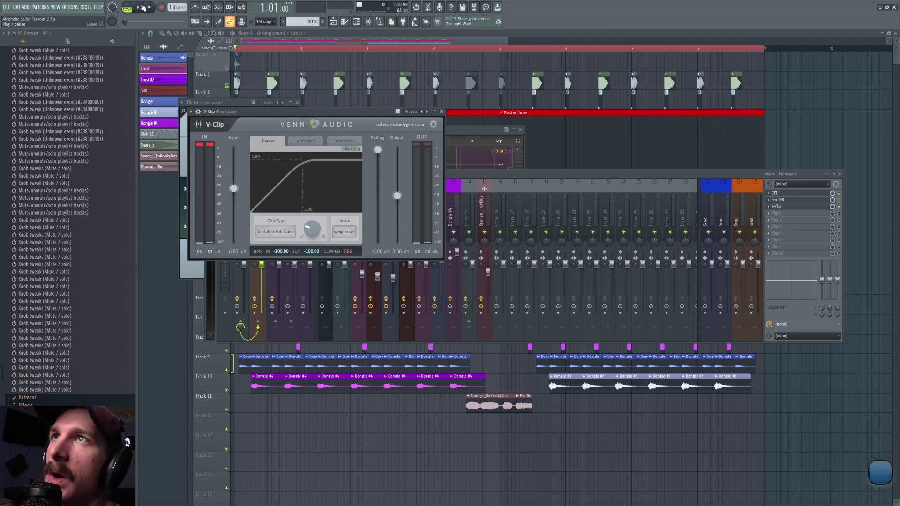
key("space")
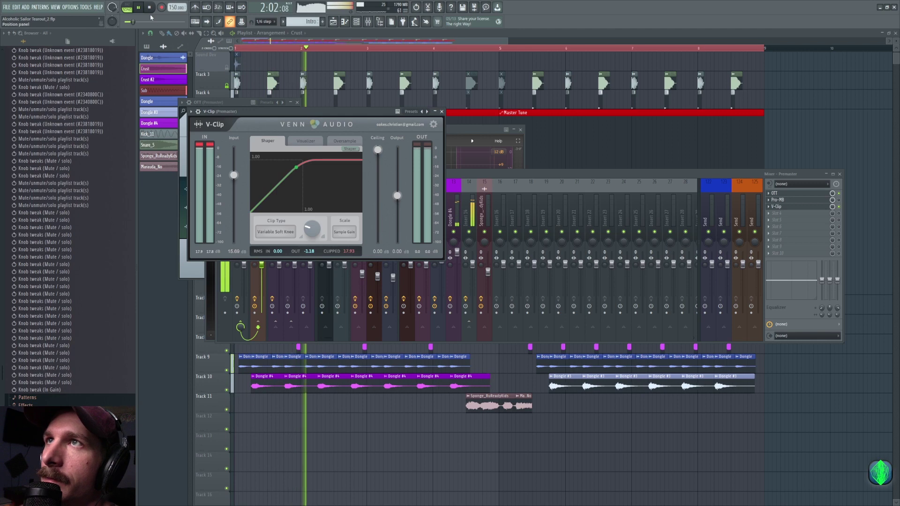
key("space")
key("ctrl+z")
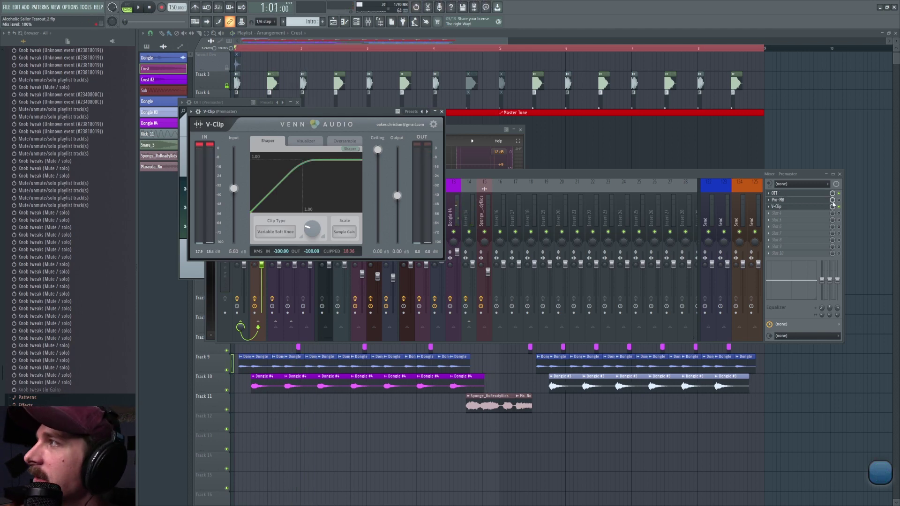
left_click_drag(887, 482, 612, 164)
Step: Audition the Premaster chain through V-Clip several times
left_click(139, 8)
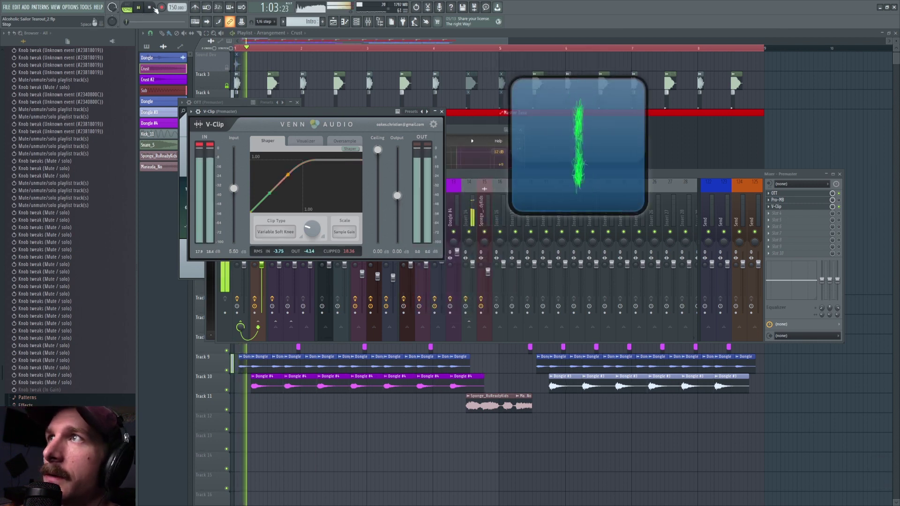
left_click(150, 8)
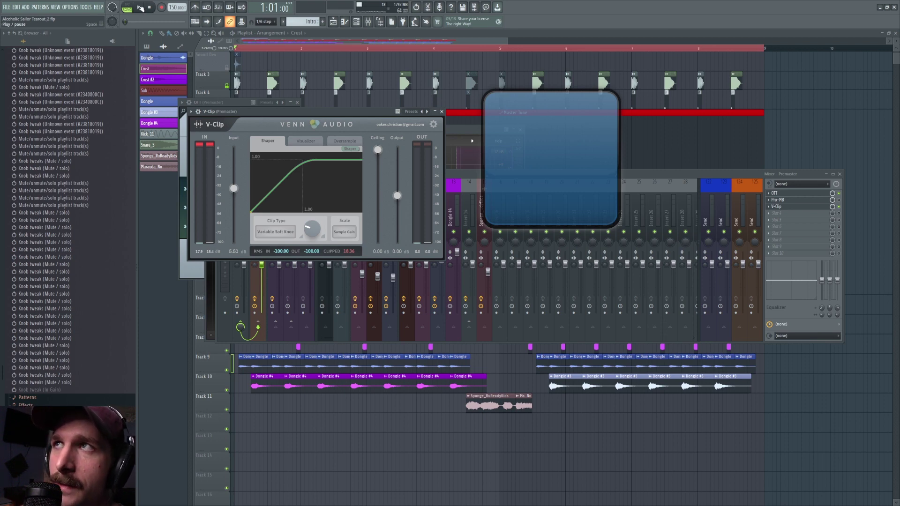
left_click(140, 8)
key("space")
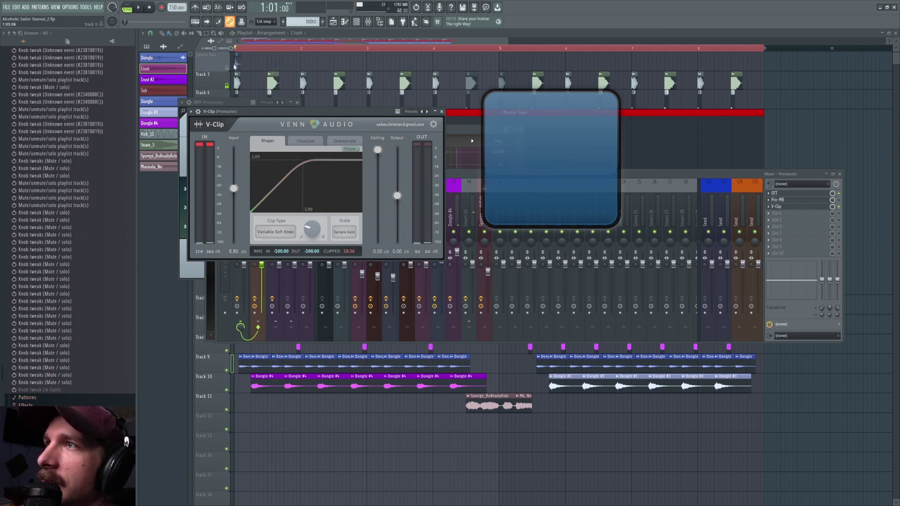
left_click(138, 8)
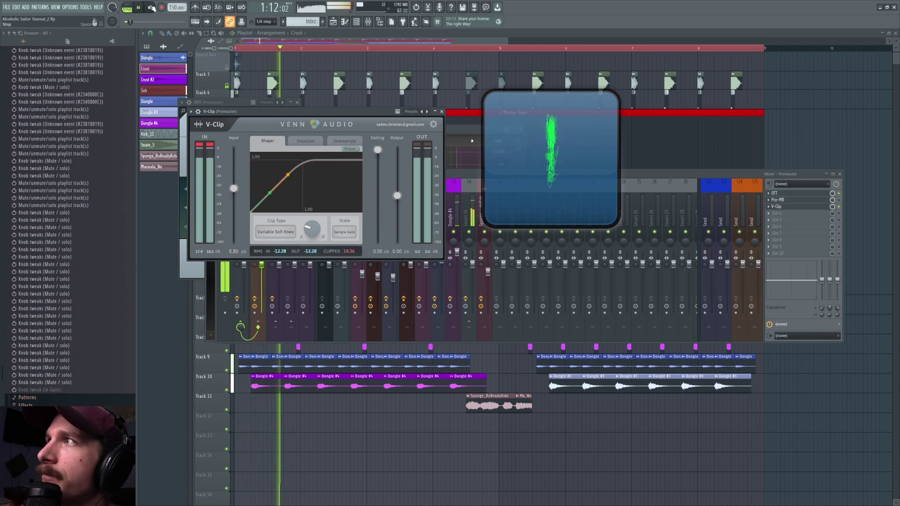
left_click(151, 7)
Step: Lower V-Clip's ceiling so clipping starts at 0.29 and audition the result
left_click_drag(378, 159, 378, 184)
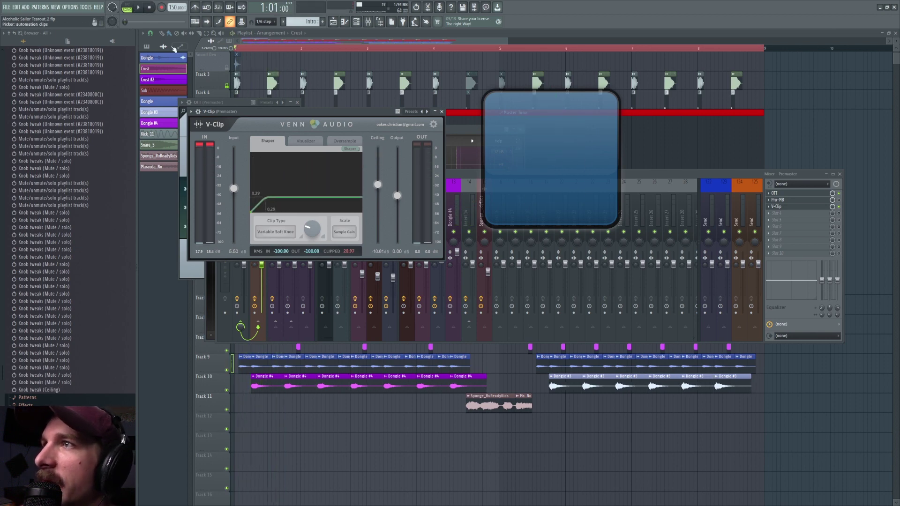
left_click(139, 7)
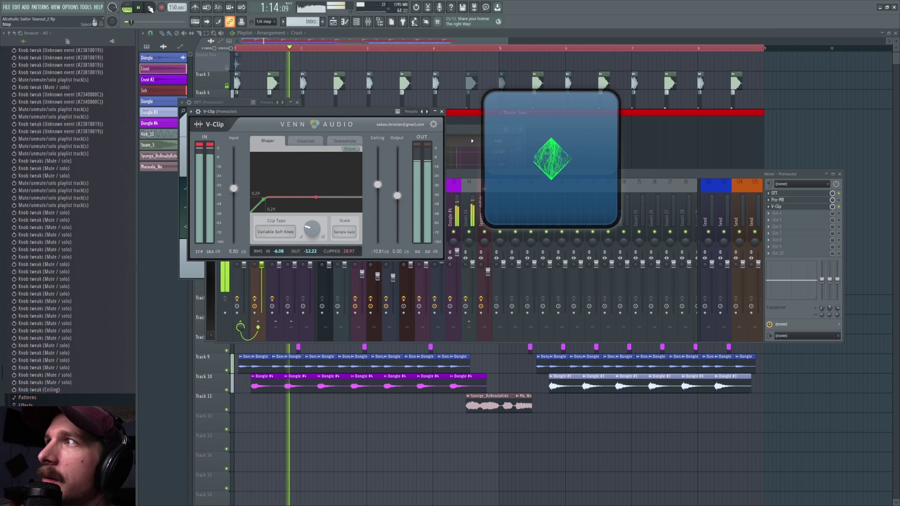
key("space")
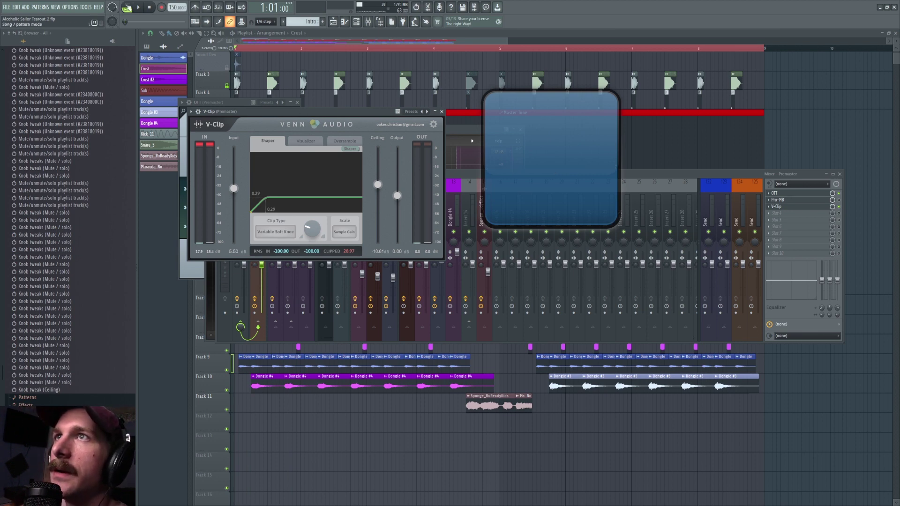
key("space")
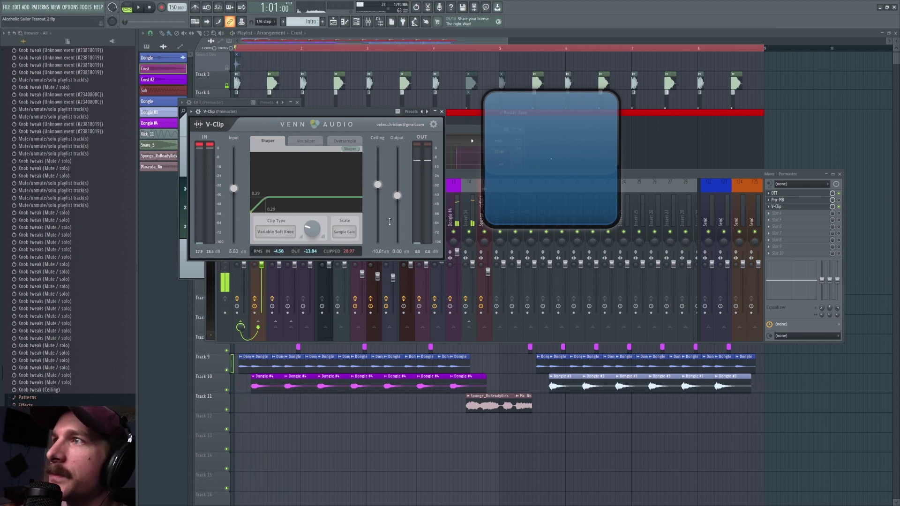
key("space")
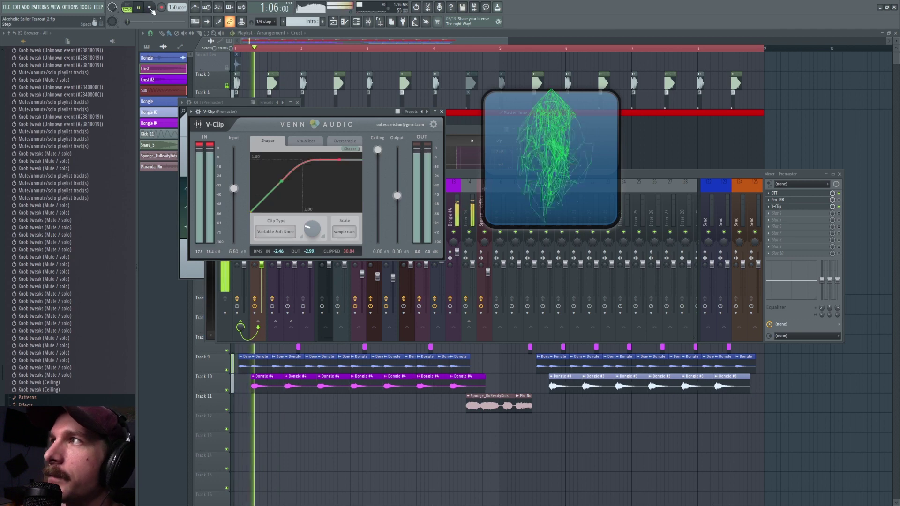
left_click(152, 9)
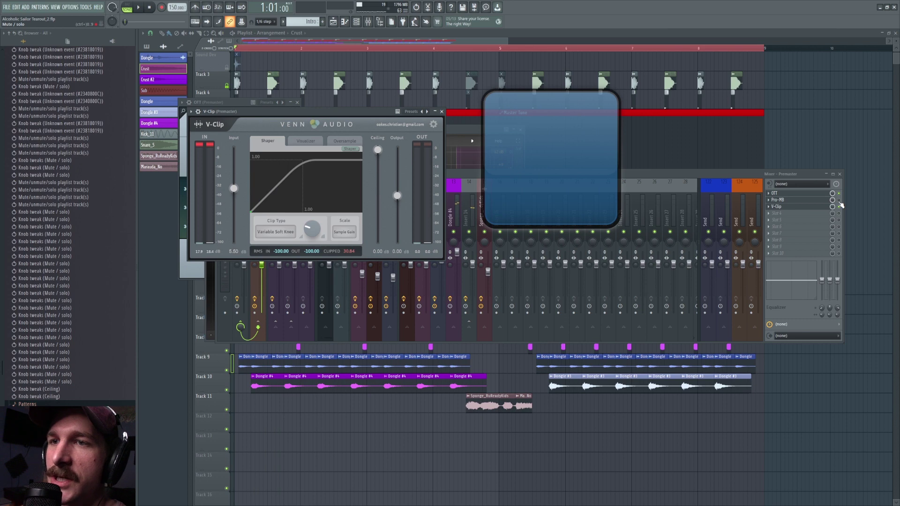
left_click(773, 216)
Step: Load Pro-Q 3, solo a band swept to 6383.3 Hz during playback, then delete it
left_click(670, 297)
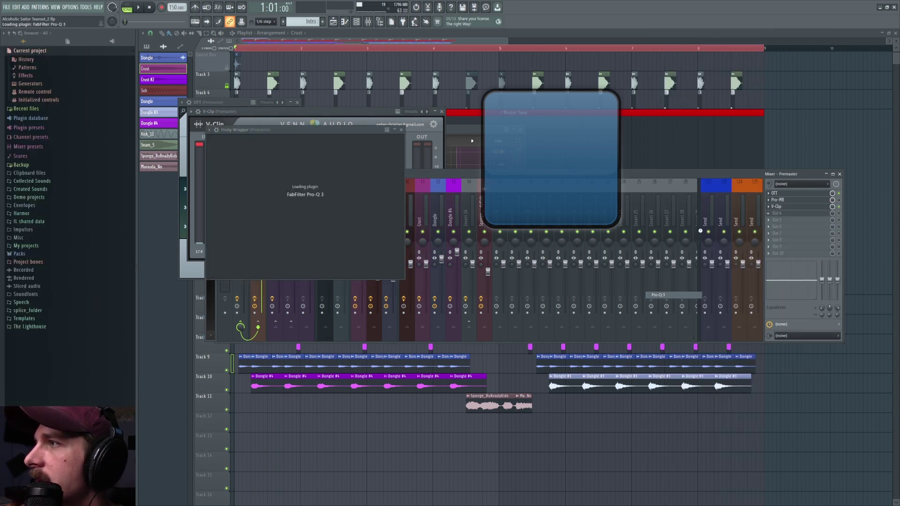
double_click(508, 221)
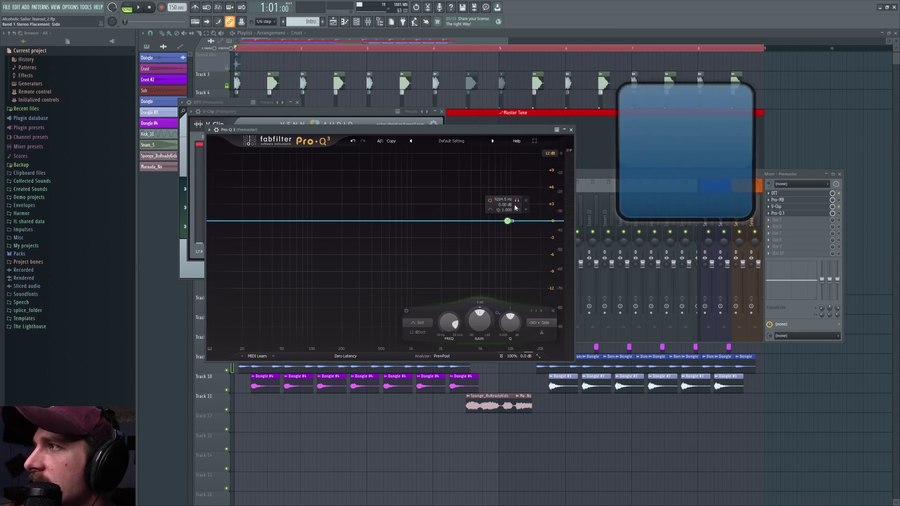
left_click_drag(527, 200, 278, 227)
key("space")
key("space")
key("space")
key("space")
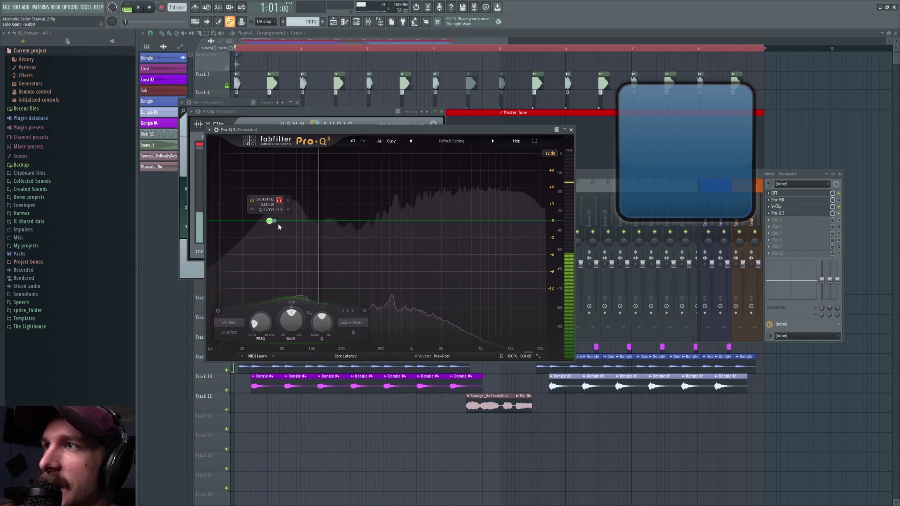
left_click(365, 310)
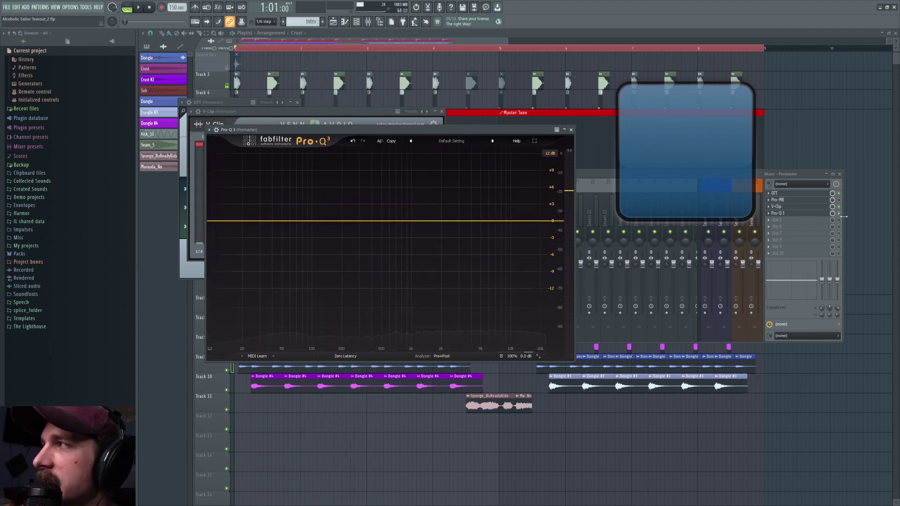
Step: Delete Pro-Q 3 from the Premaster chain and audition Pro-MB's high band soloed
left_click(756, 217)
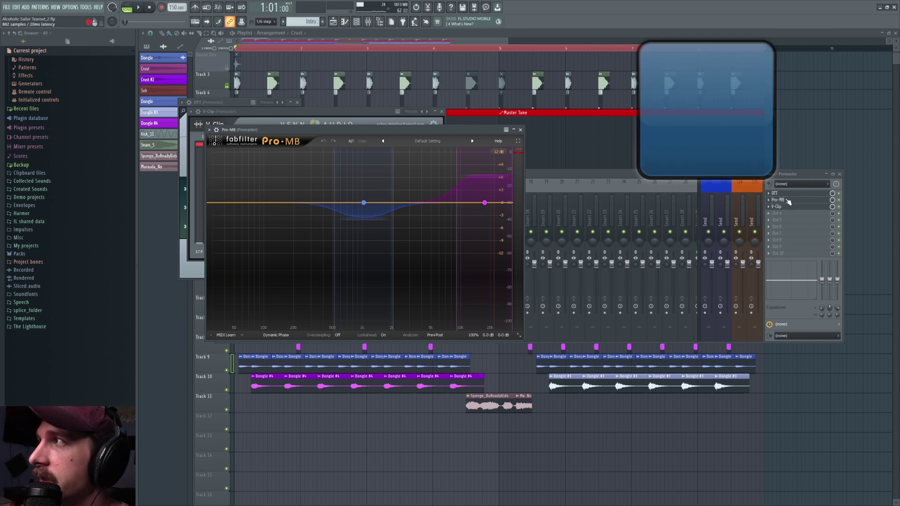
left_click(463, 152)
key("space")
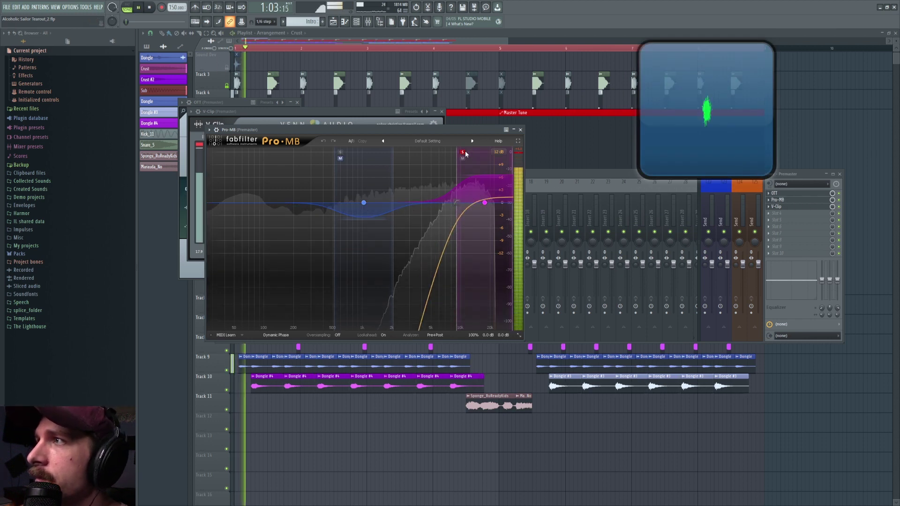
key("space")
left_click(463, 152)
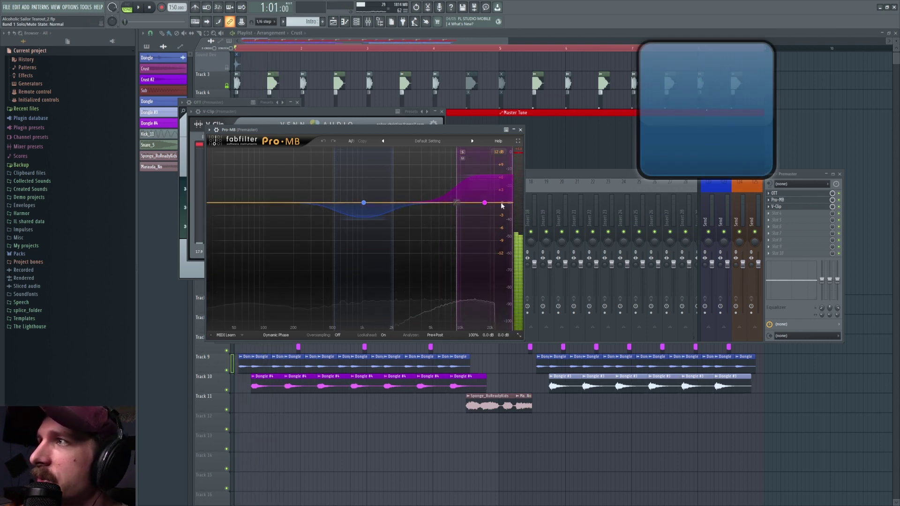
Step: Check Band 1's compression settings, then audition the high band soloed again
left_click(486, 203)
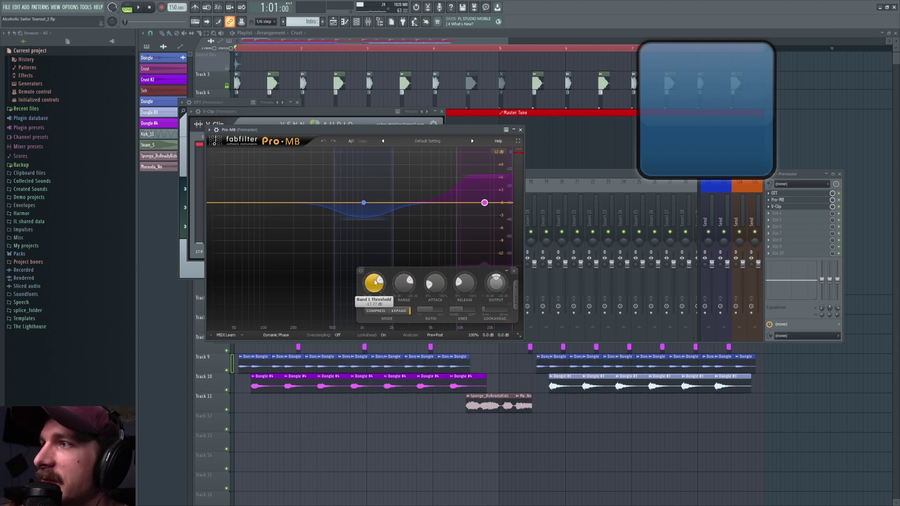
left_click(463, 152)
key("space")
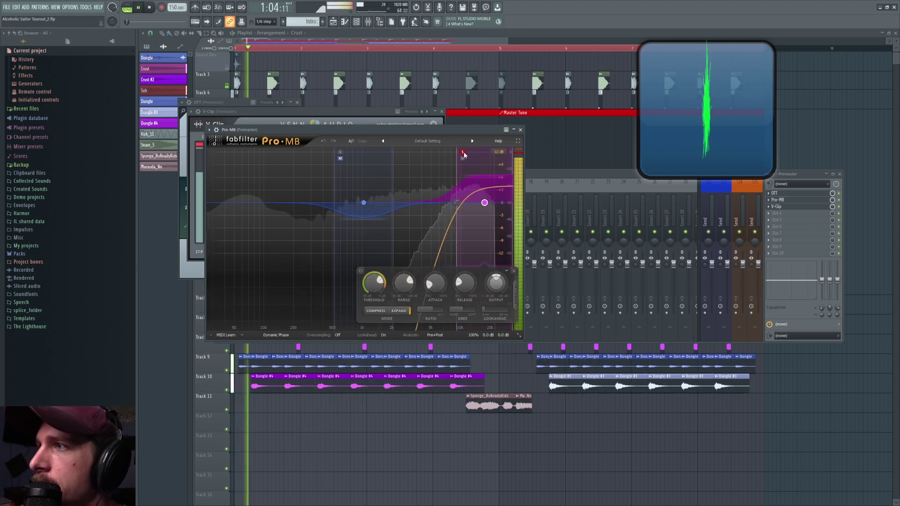
left_click(462, 153)
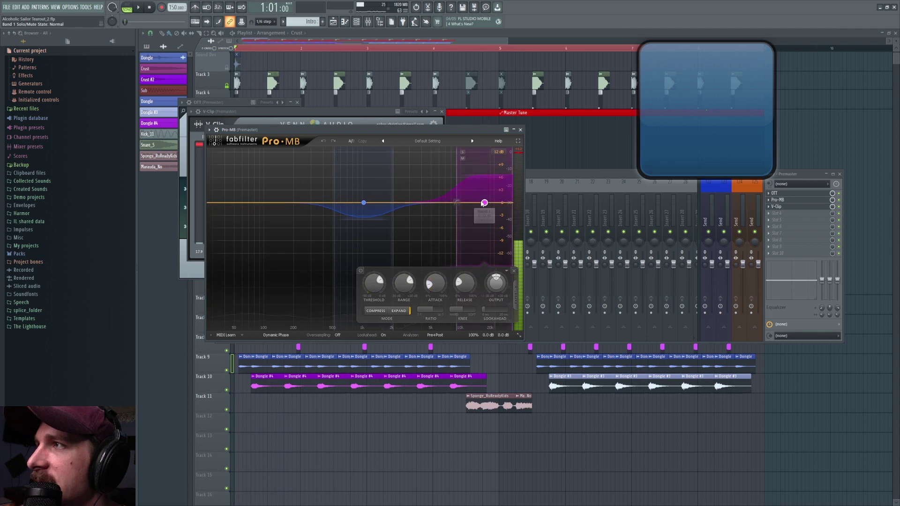
key("space")
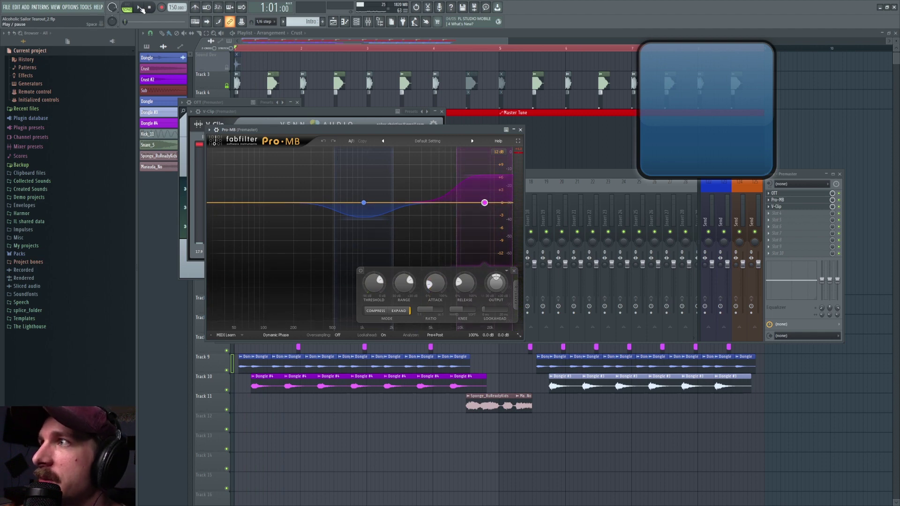
Step: Solo and audition the band around 1 kHz, then play the full mix
left_click(363, 203)
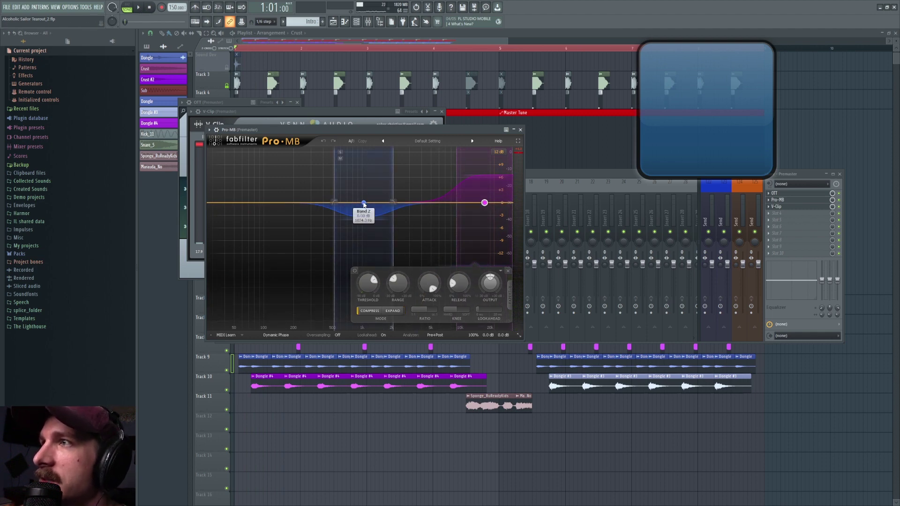
left_click(340, 152)
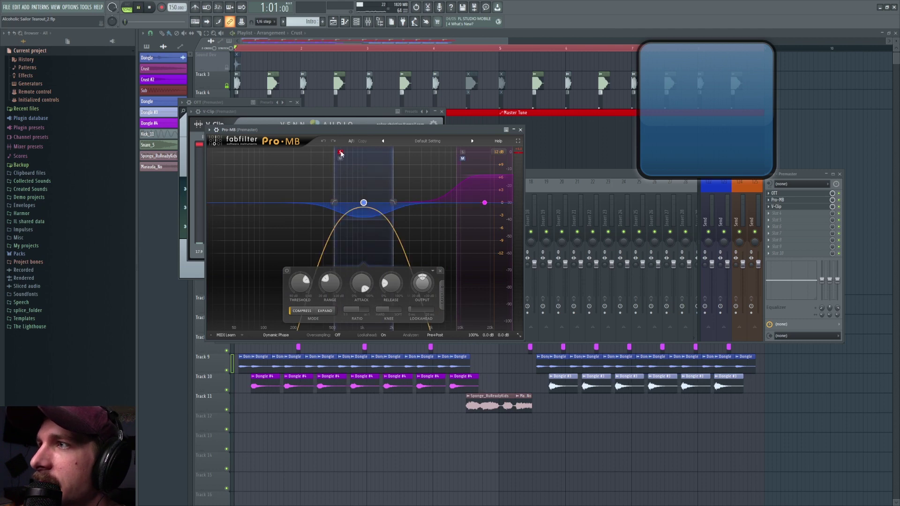
key("space")
key("space")
left_click(340, 152)
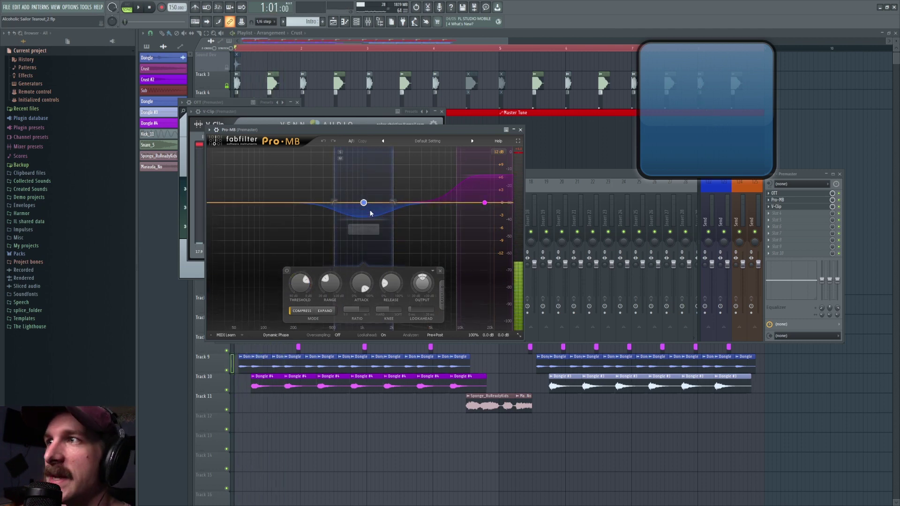
left_click(139, 7)
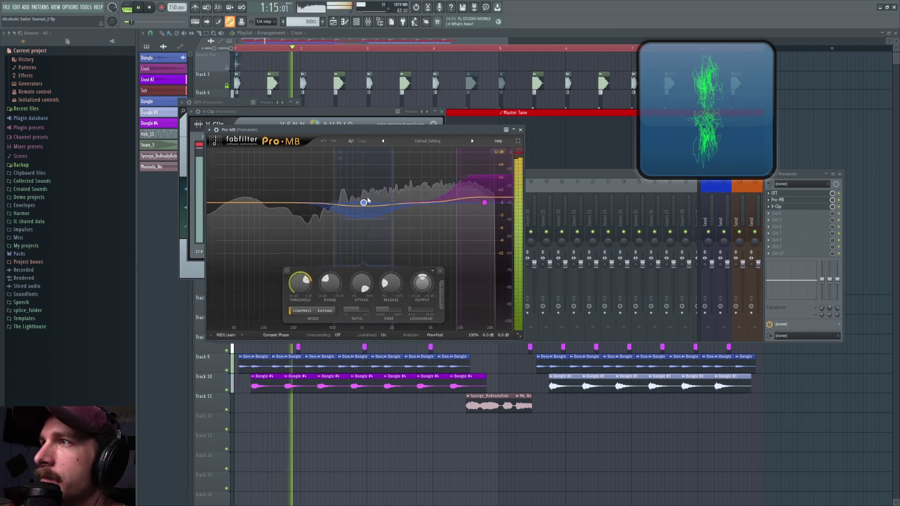
Step: Solo, mute and bypass the middle band during playback, then restore it
left_click(341, 151)
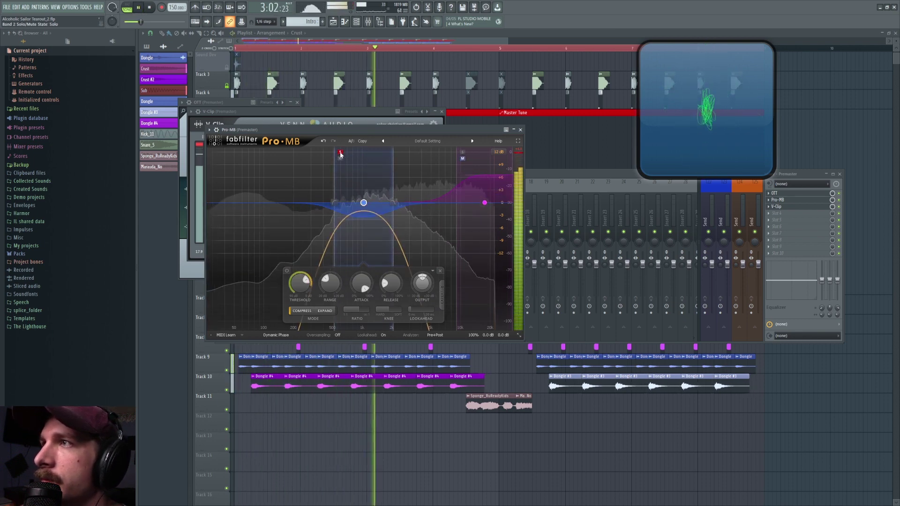
left_click(341, 159)
left_click(340, 159)
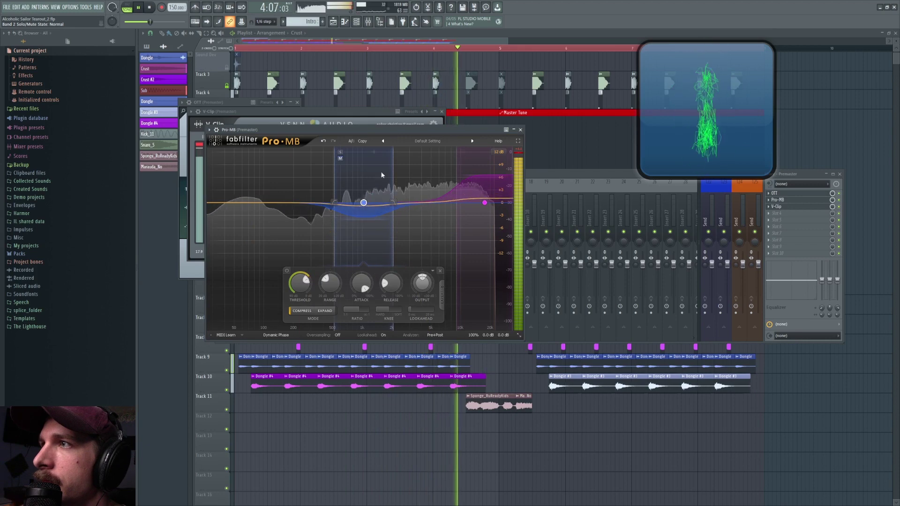
left_click(287, 271)
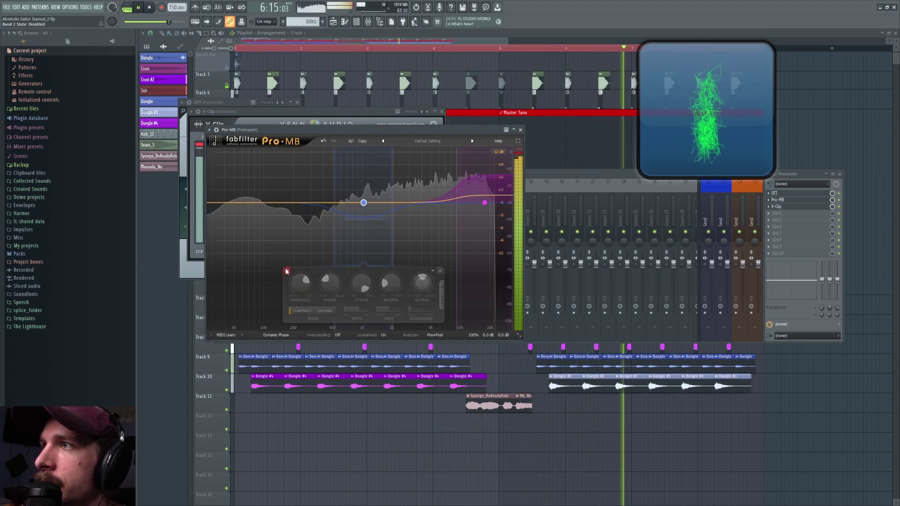
left_click(287, 271)
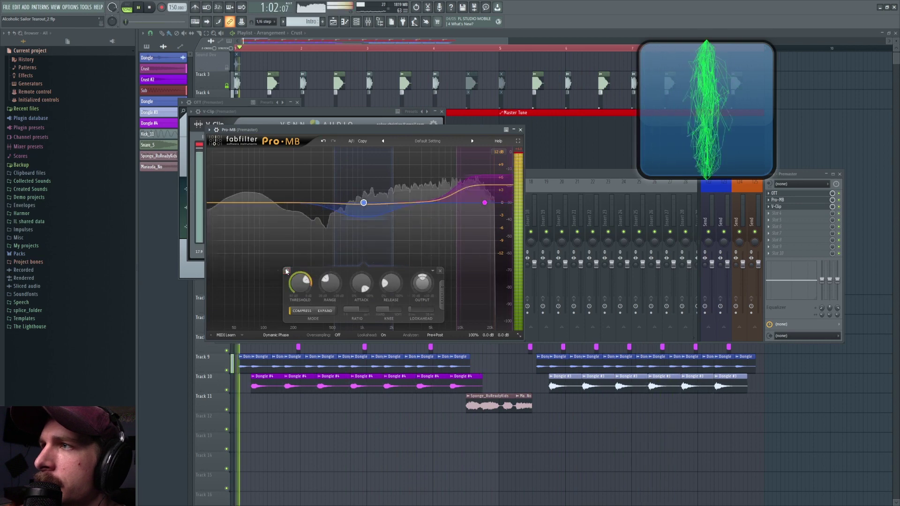
key("space")
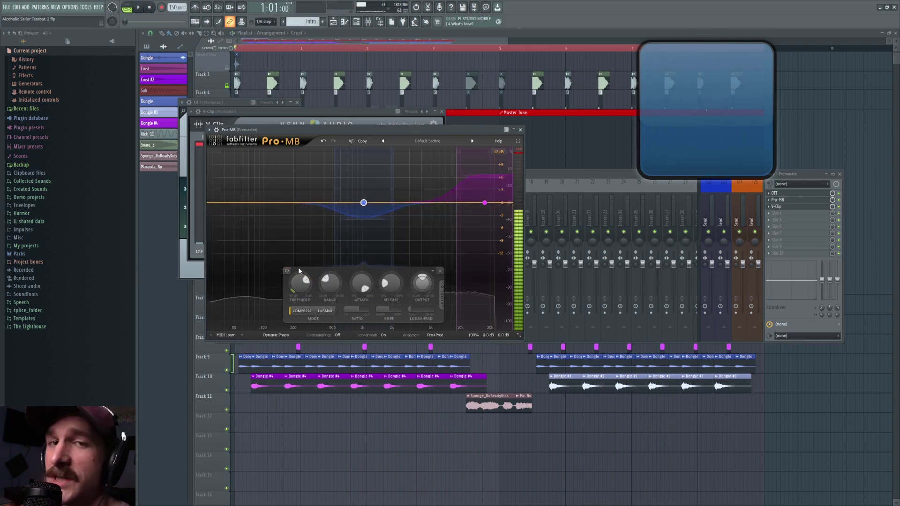
mouse_move(362, 205)
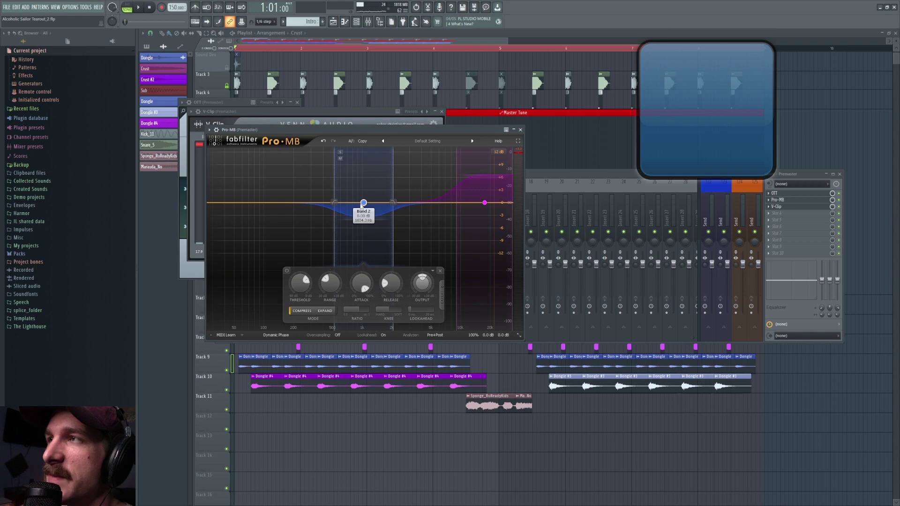
mouse_move(469, 204)
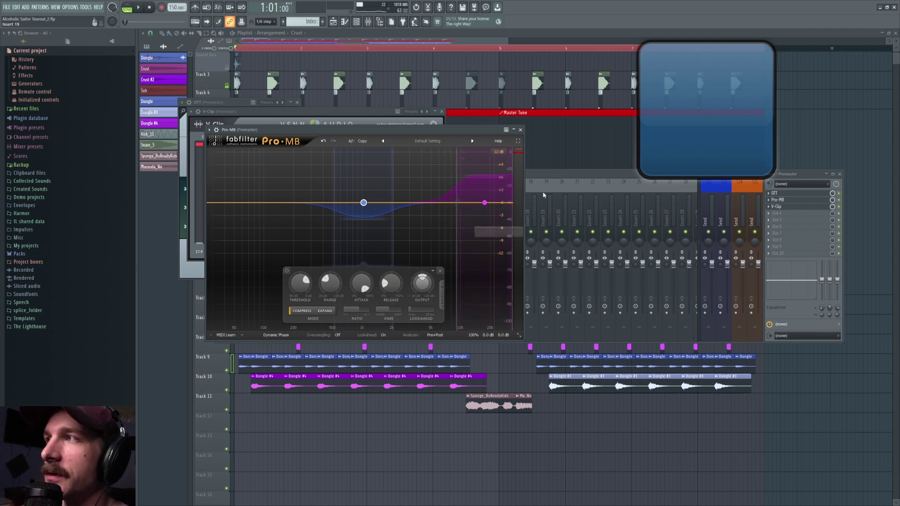
left_click(463, 152)
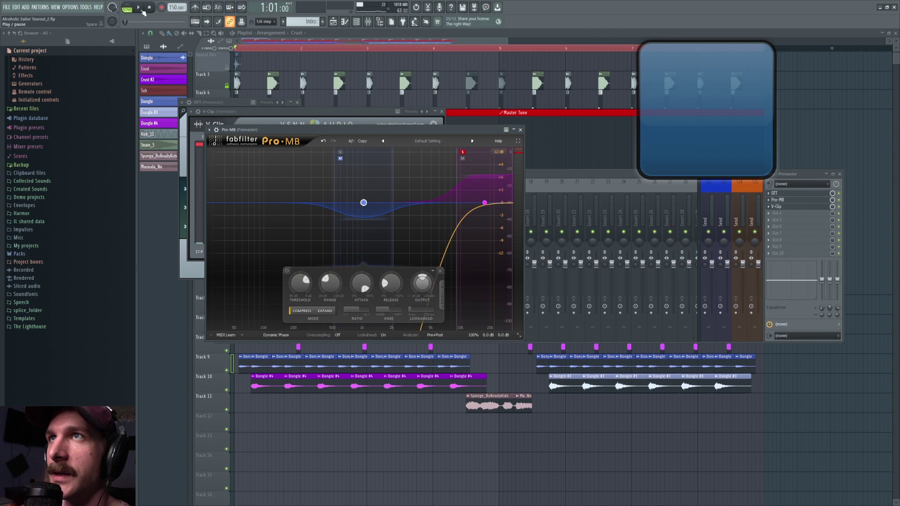